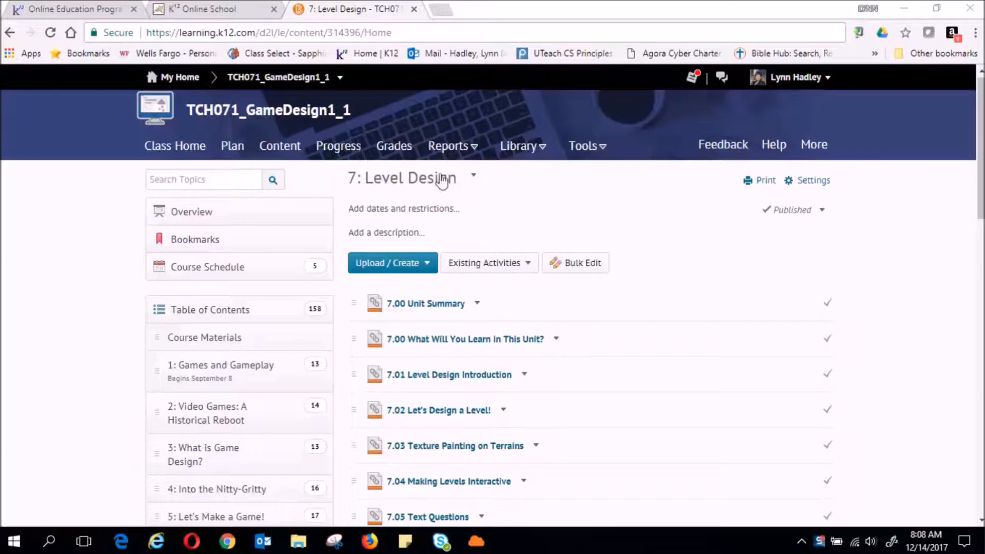
Read the 7.06 Activity 'Add to Your Game' requirements, then select the Unity 5.6.1f1 shortcut
scroll(666, 228, "down", 7)
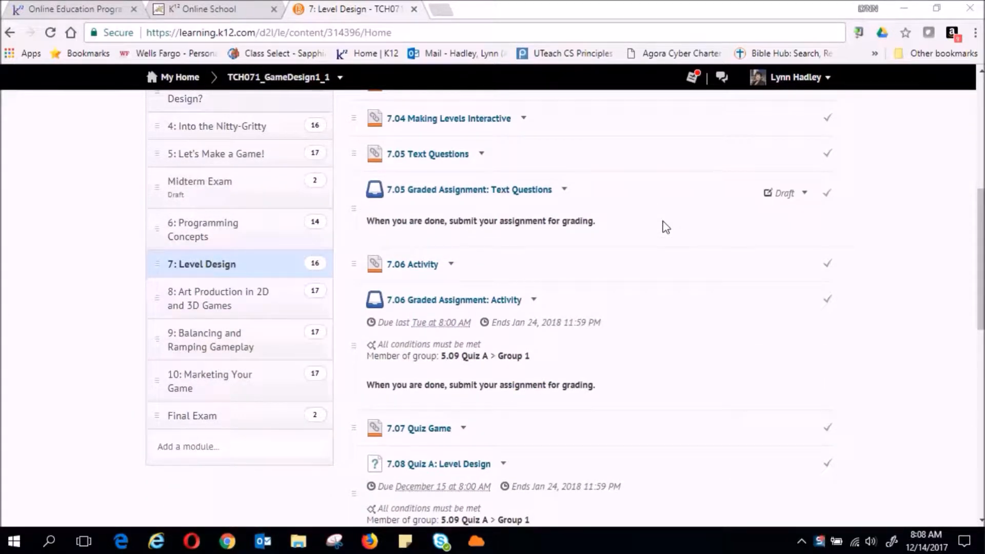
left_click(424, 271)
scroll(426, 265, "down", 5)
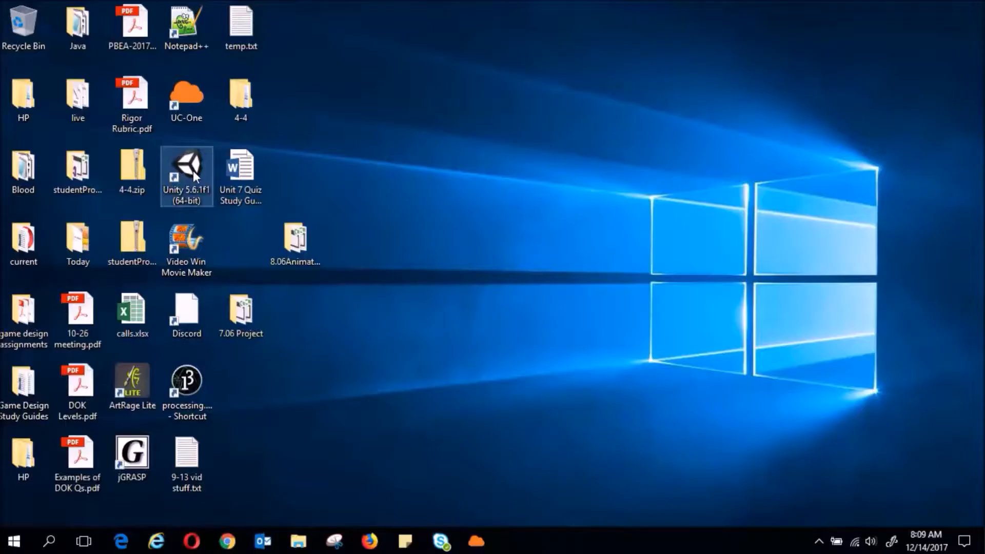
left_click(193, 172)
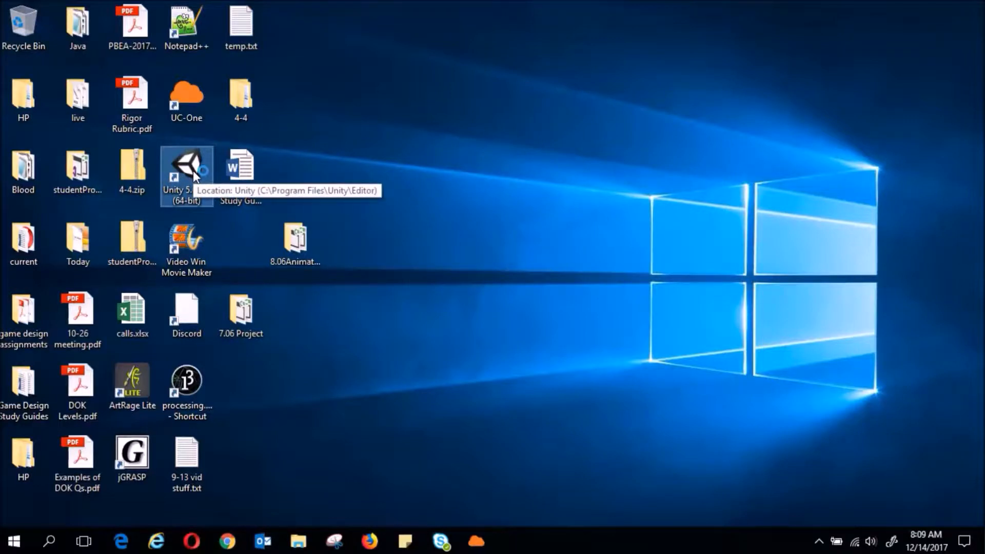
Launch Unity 5.6.1f1 and create a new project named MyGame
double_click(193, 172)
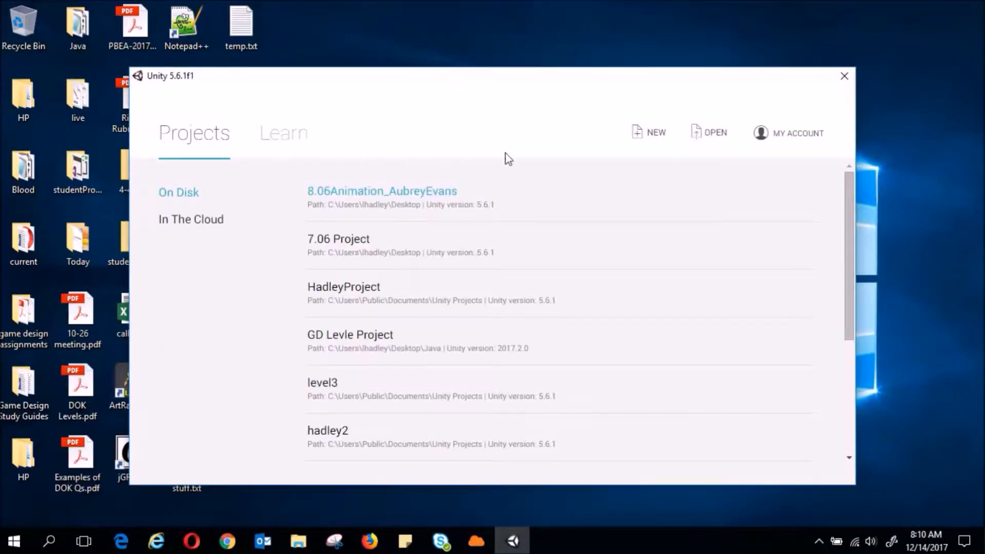
left_click(660, 141)
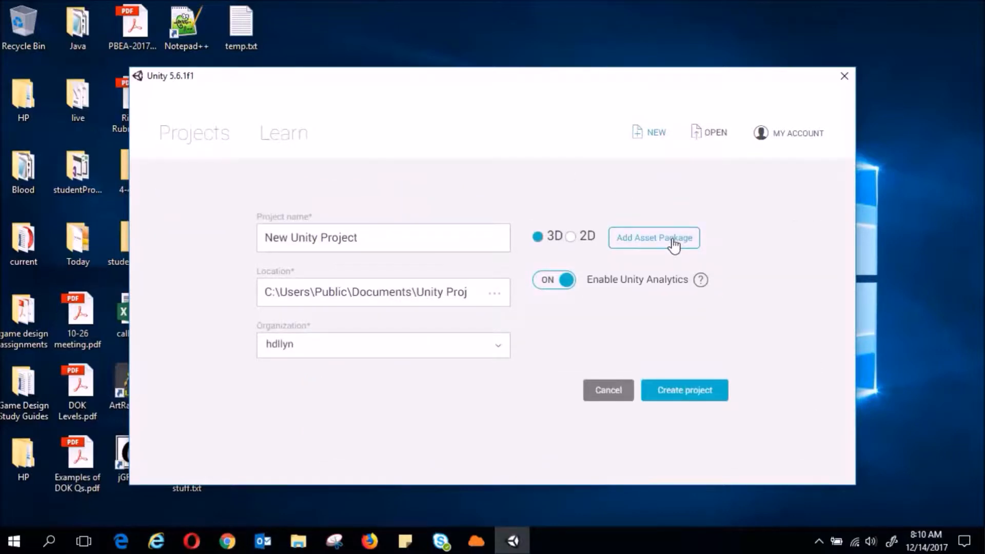
left_click_drag(368, 240, 261, 237)
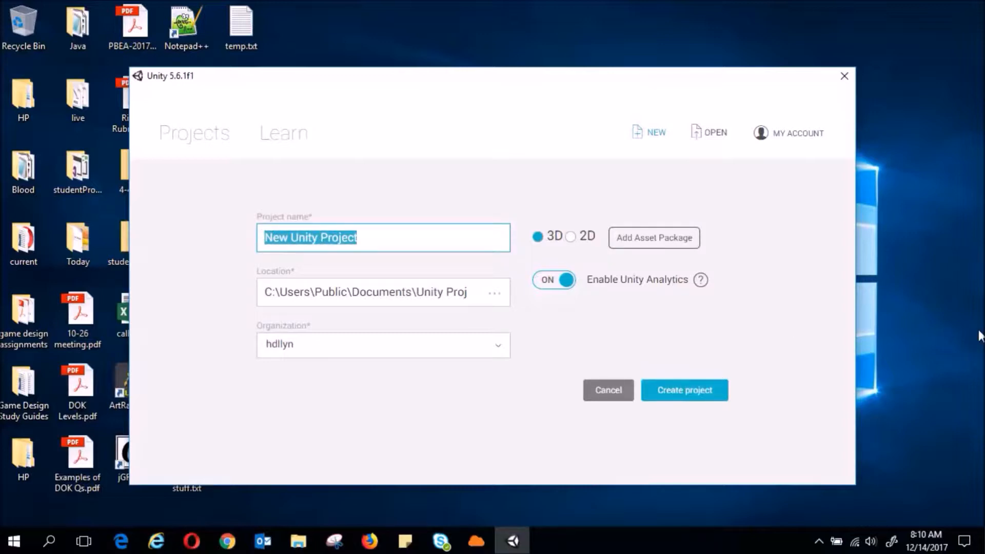
type("MyGam")
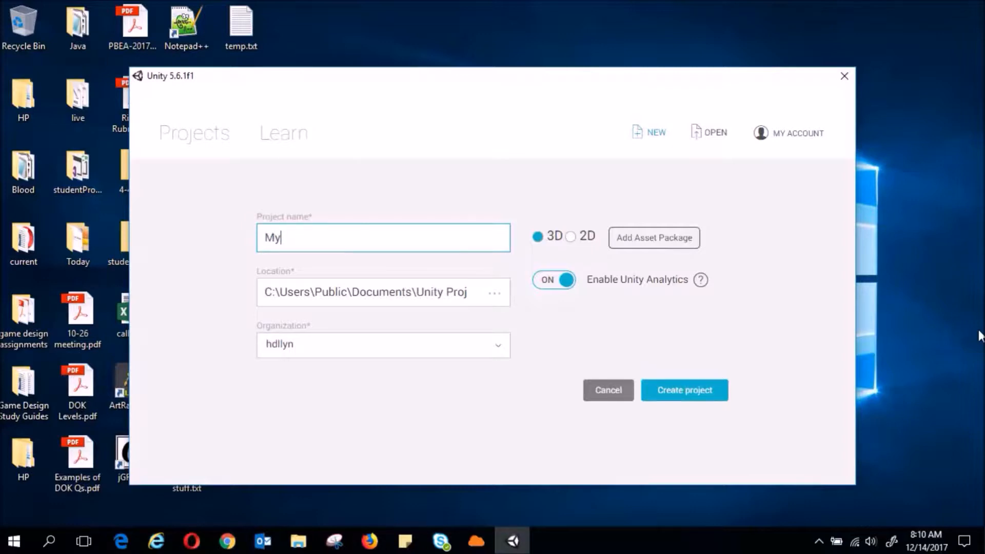
type("e")
left_click(691, 391)
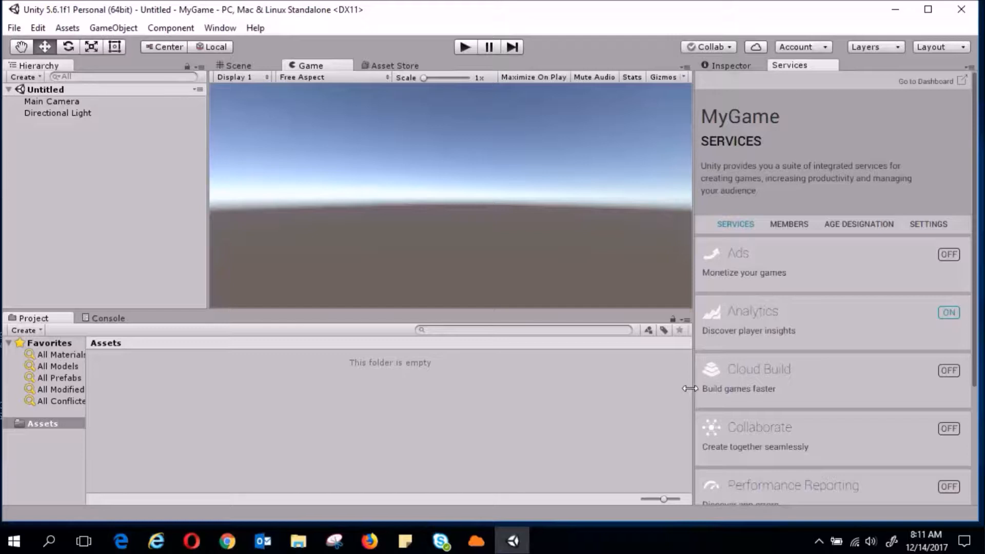
Open the Asset Store window from the Window menu, float it, and maximize it
left_click(226, 29)
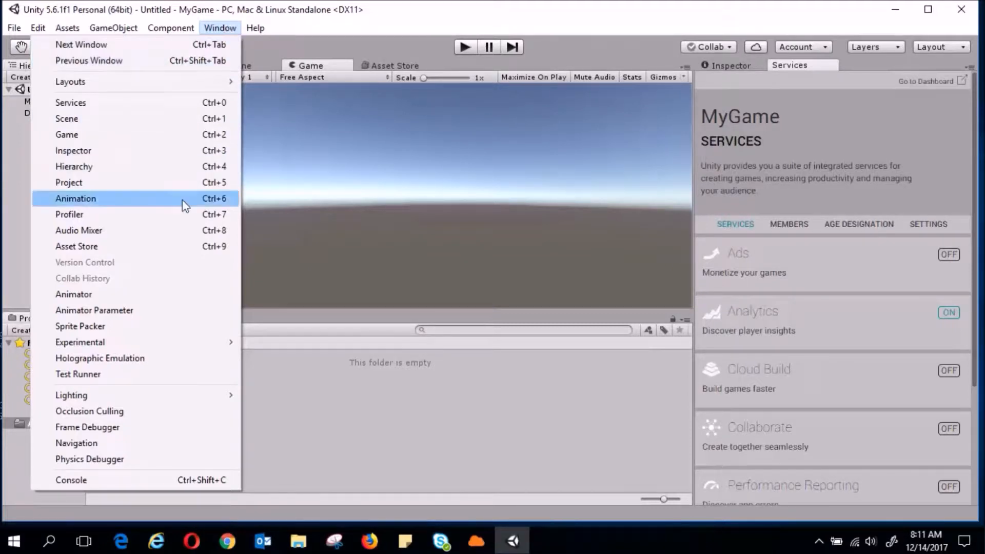
left_click(167, 255)
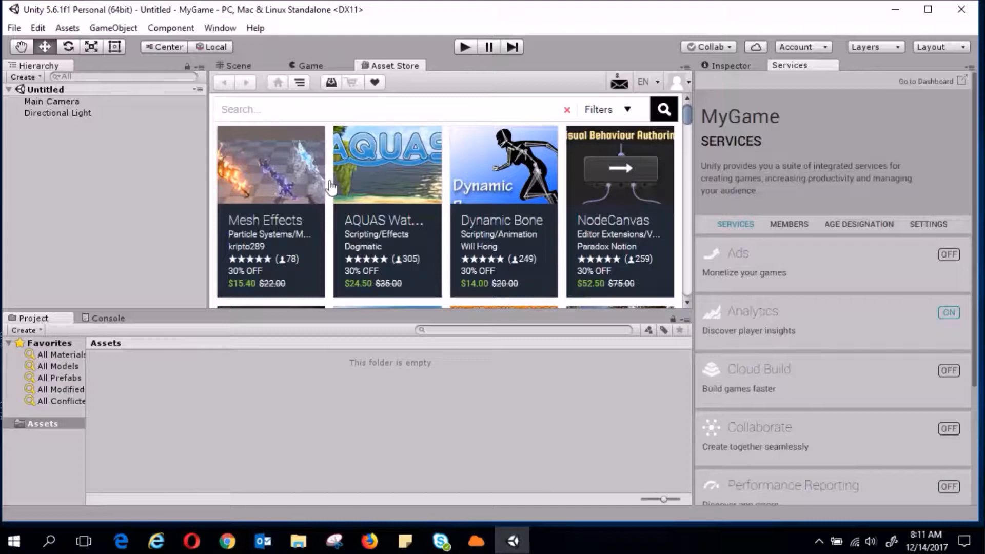
left_click_drag(403, 65, 400, 385)
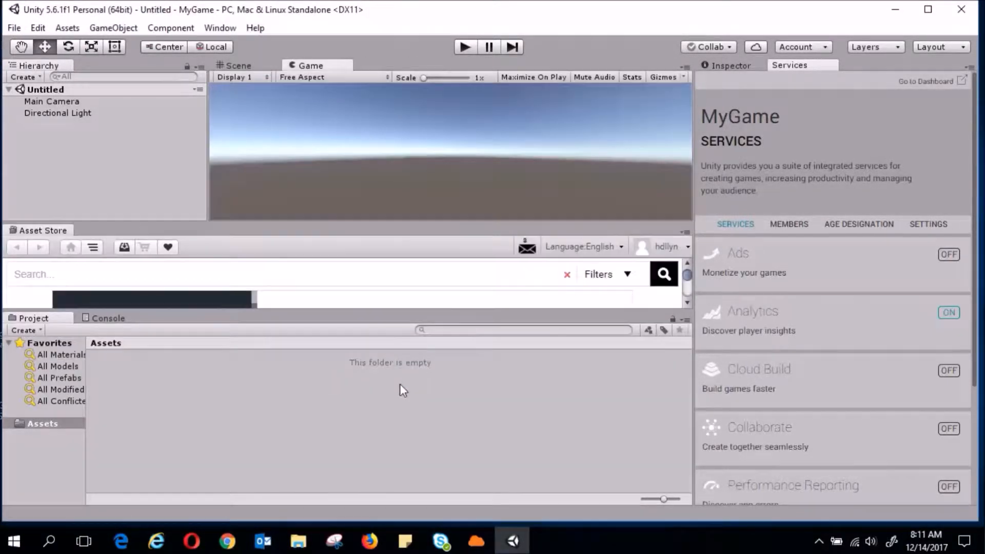
left_click_drag(66, 231, 370, 444)
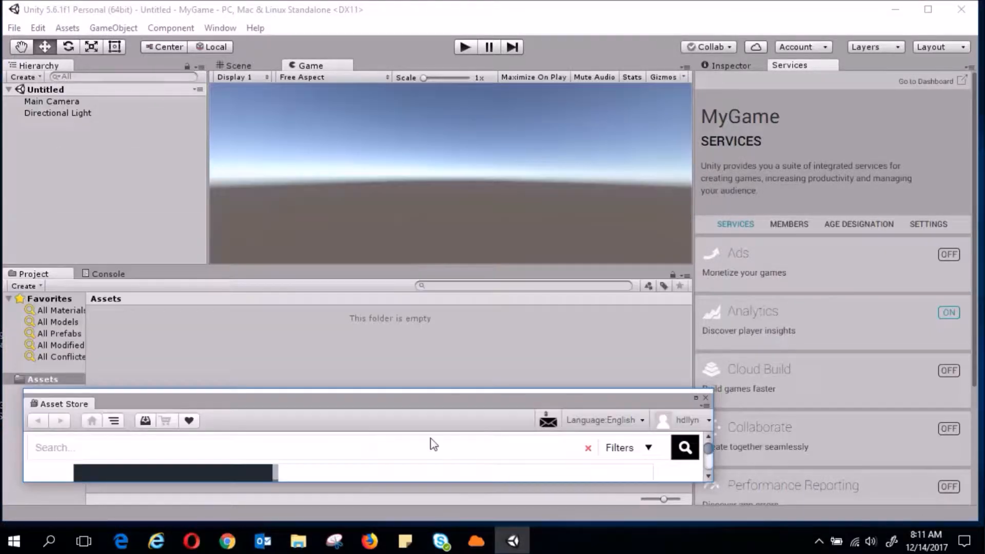
left_click(695, 397)
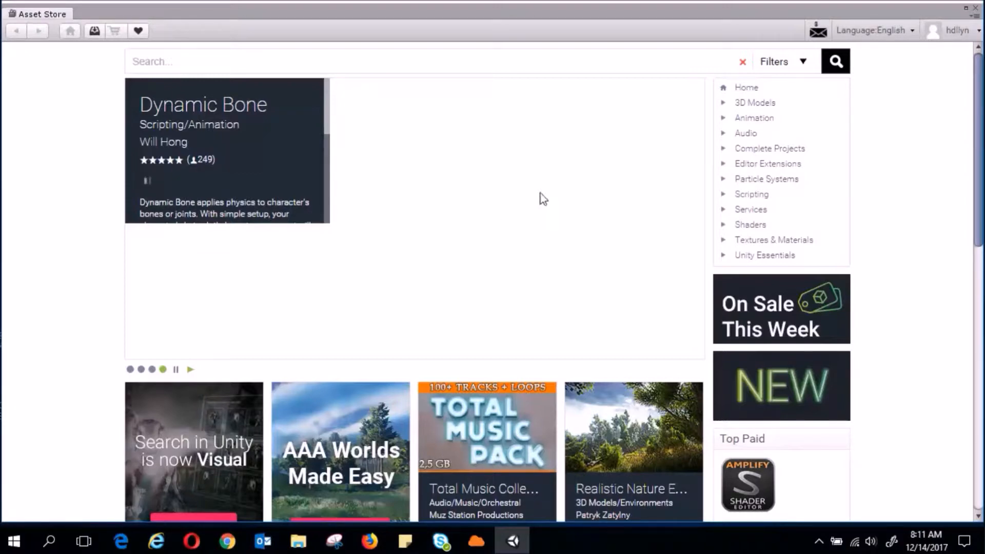
Filter to free 3D Models > Environments and open Medieval Town Exteriors from results page 2
left_click(739, 108)
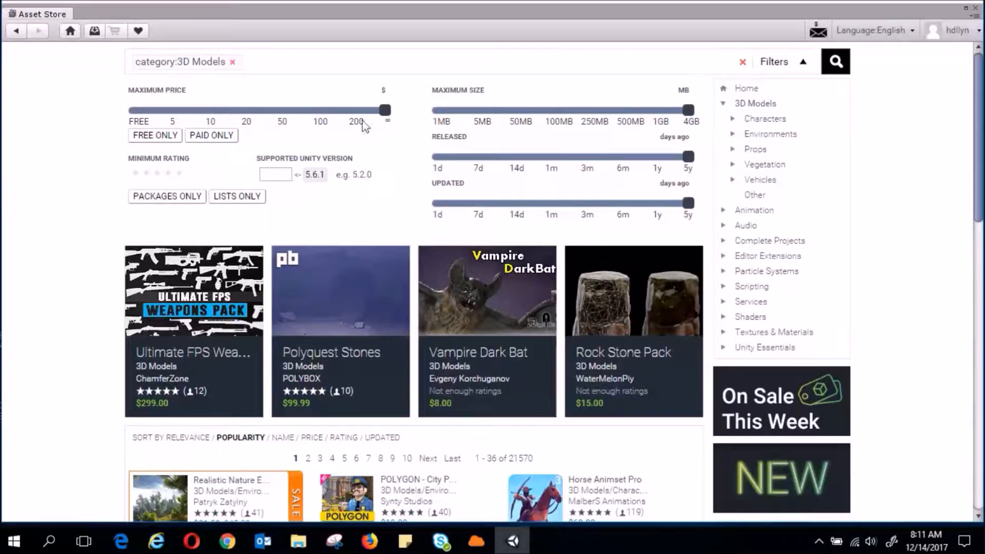
left_click(154, 135)
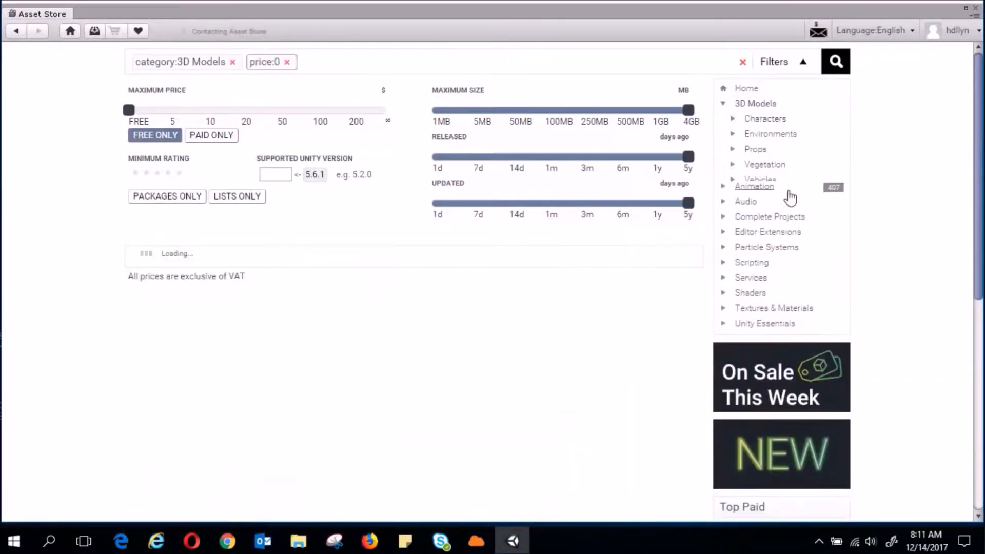
left_click(768, 135)
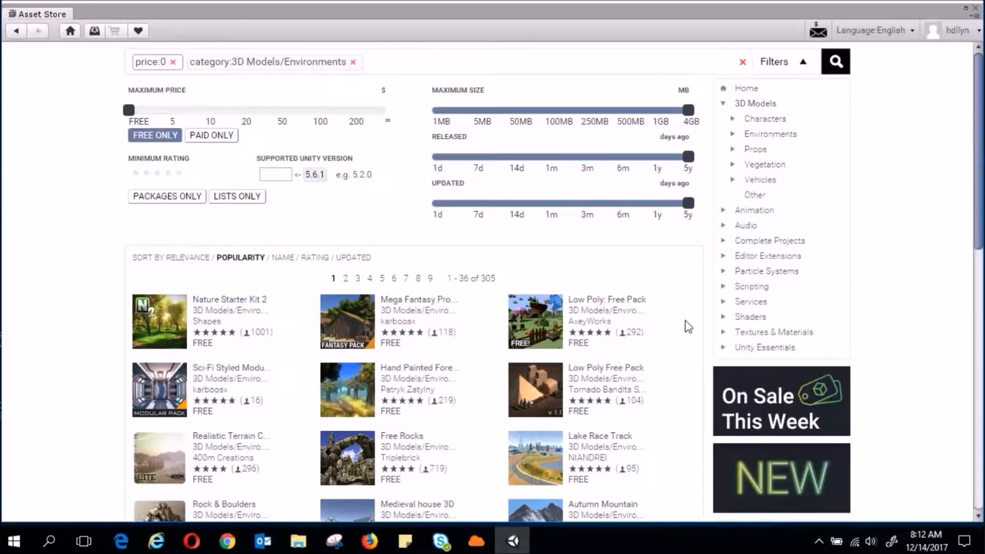
scroll(689, 328, "down", 5)
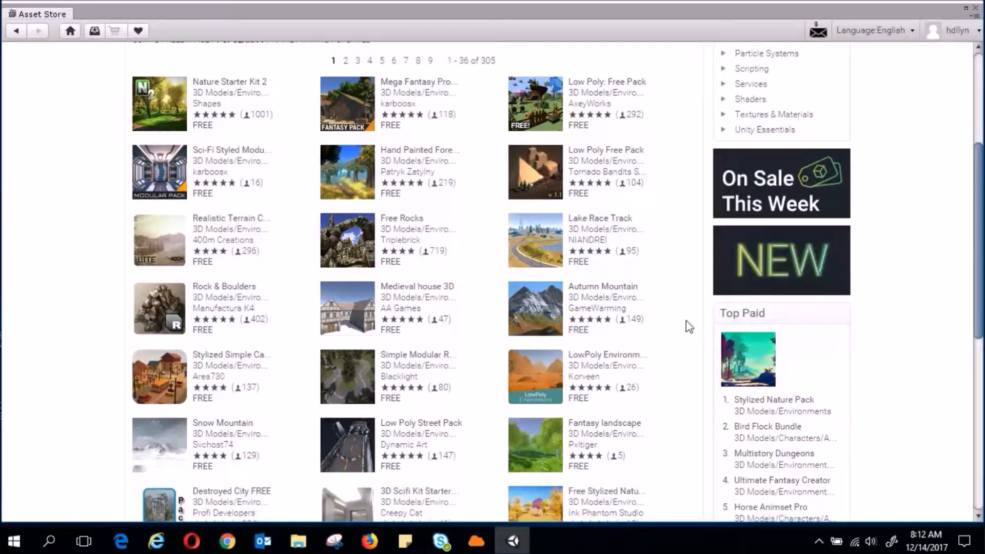
scroll(689, 327, "down", 3)
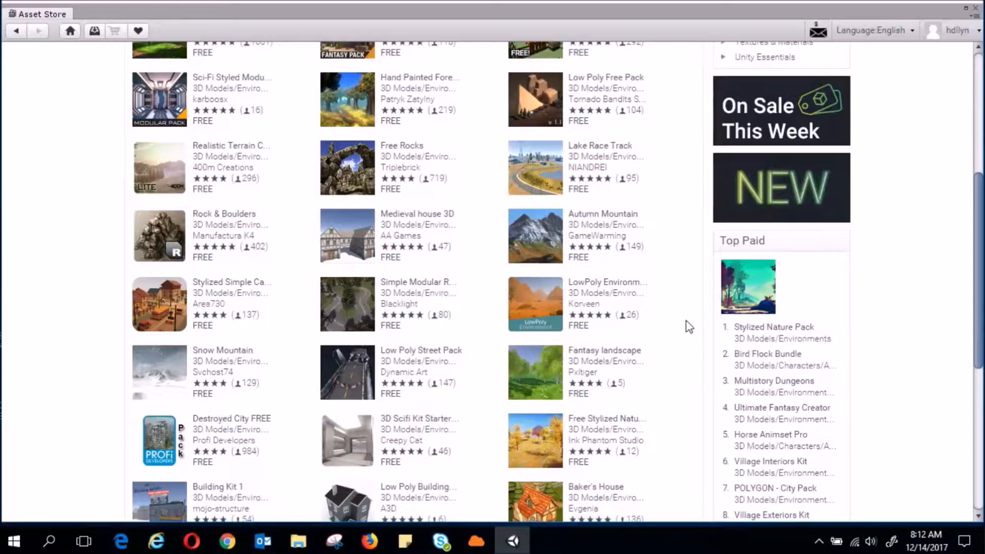
scroll(689, 327, "down", 3)
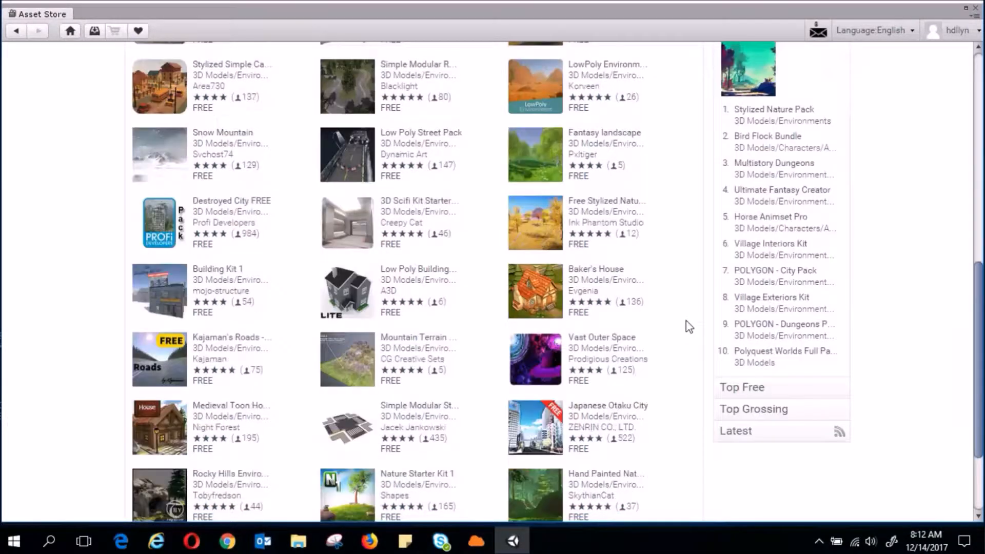
scroll(689, 327, "down", 2)
scroll(689, 328, "down", 2)
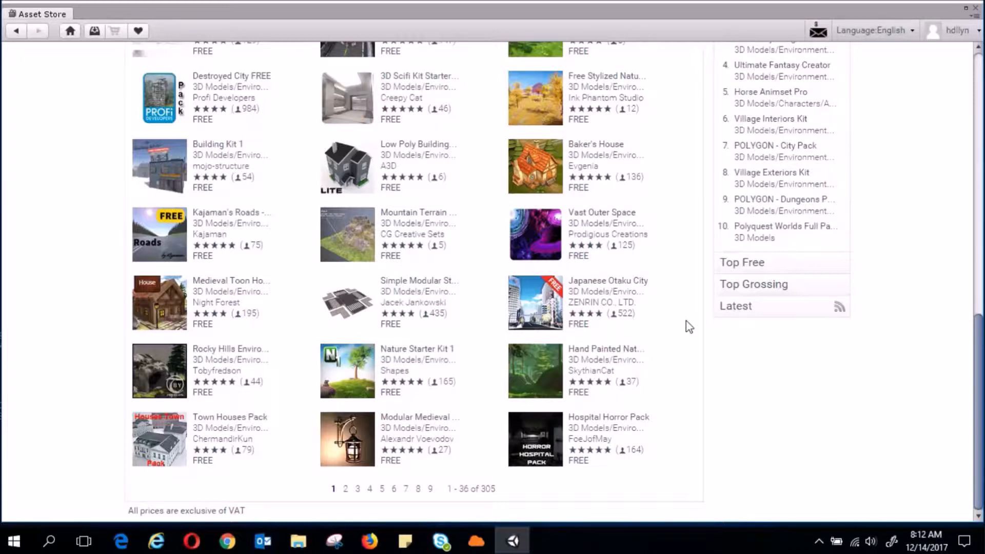
left_click(346, 490)
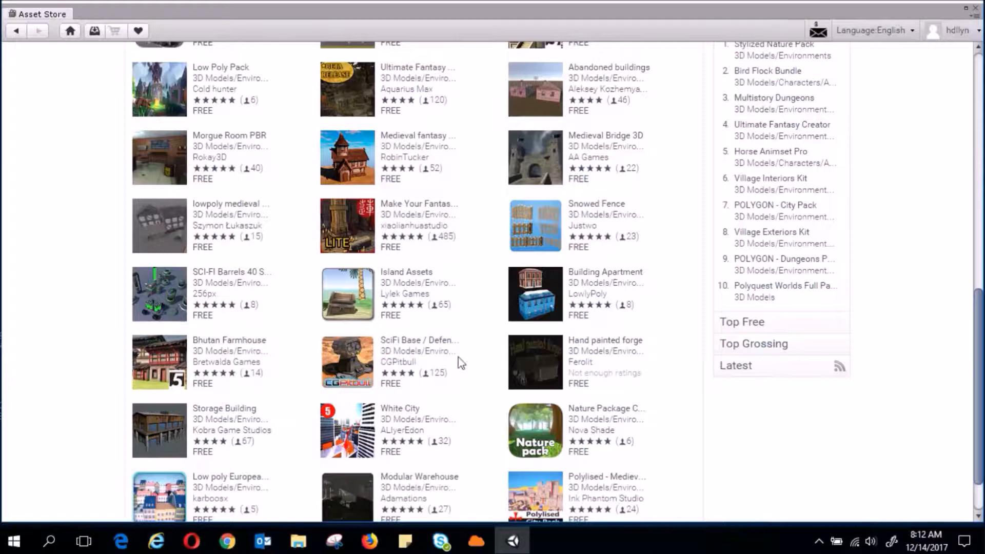
scroll(463, 361, "up", 10)
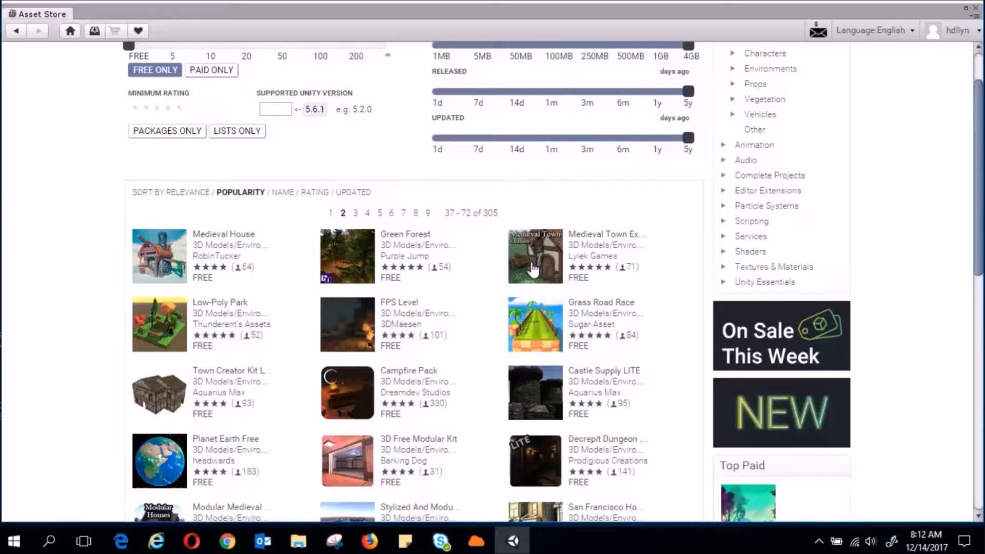
left_click(533, 267)
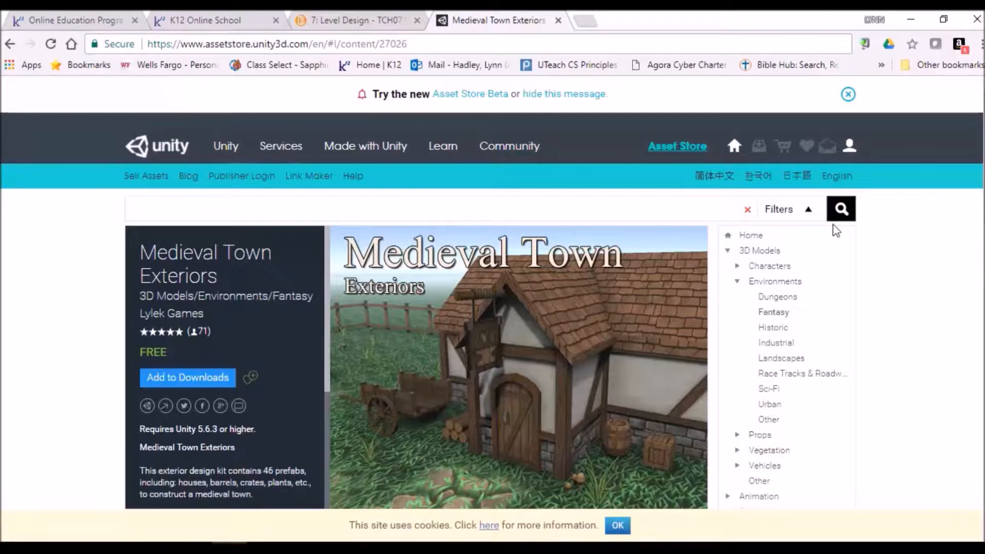
Get the Unity 5.6.3 Windows installer from the Unity 5.x section of the download archive
left_click(224, 150)
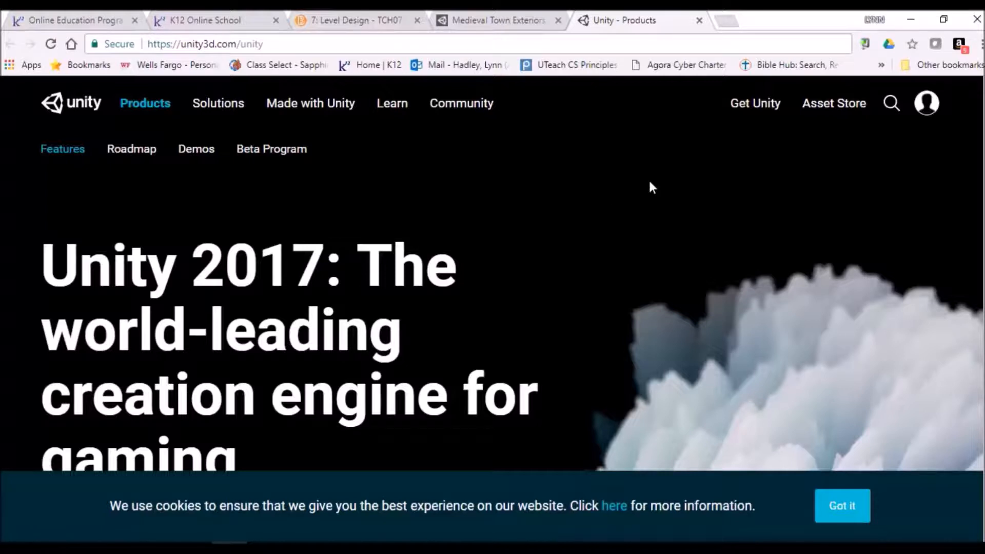
left_click(754, 109)
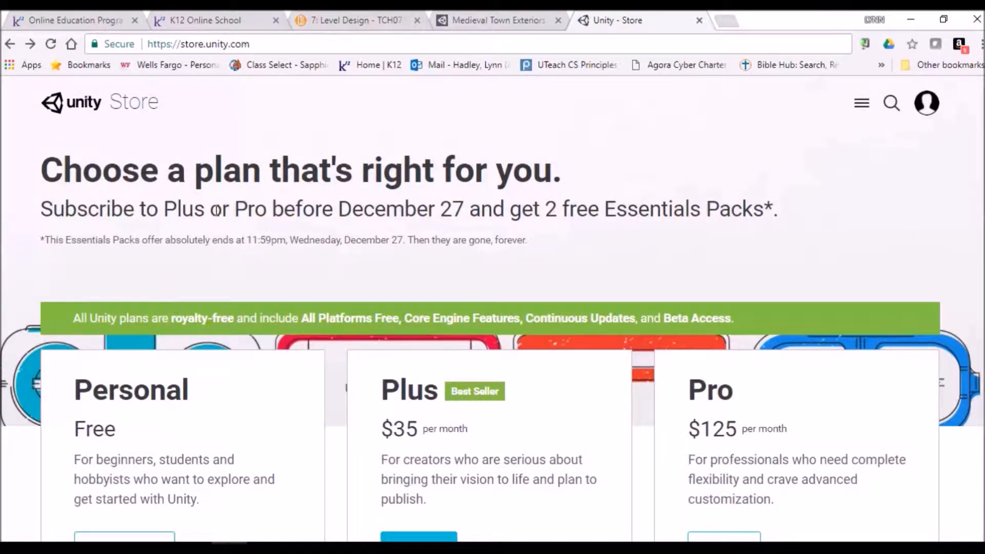
scroll(215, 210, "down", 14)
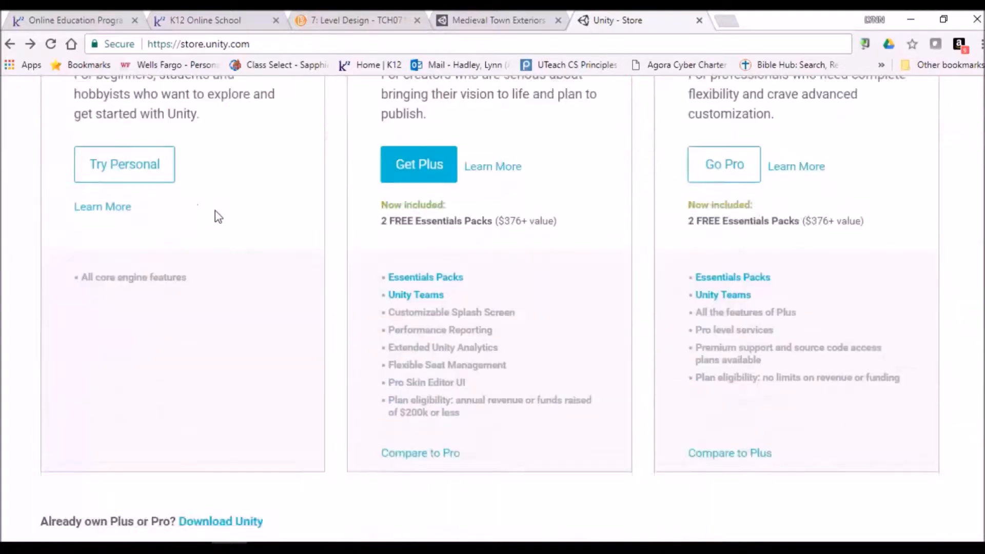
scroll(217, 215, "down", 9)
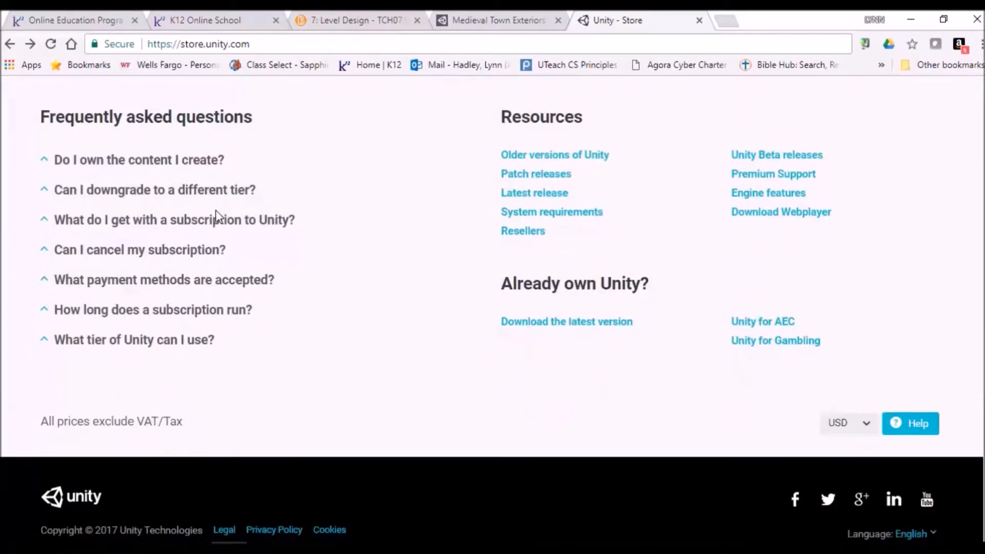
left_click(536, 157)
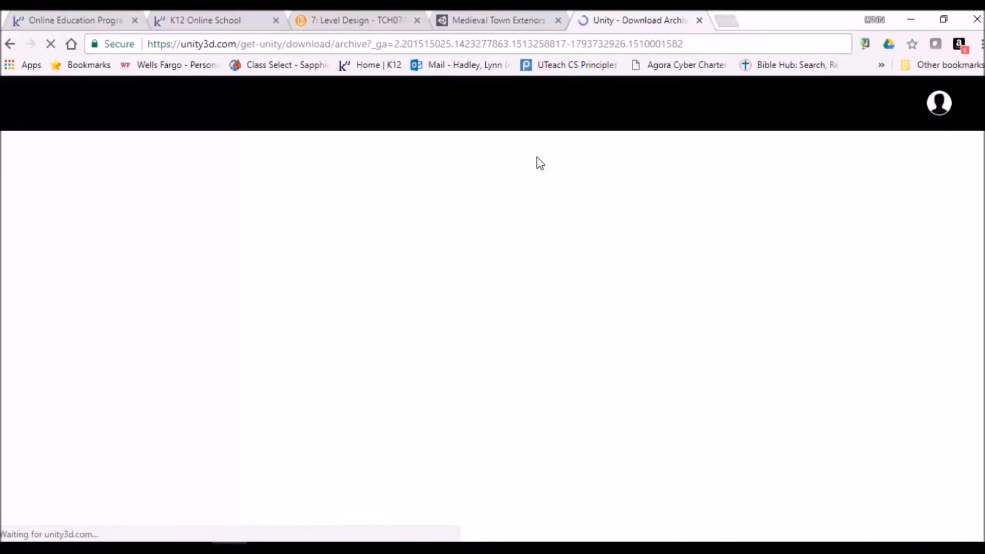
scroll(457, 292, "down", 4)
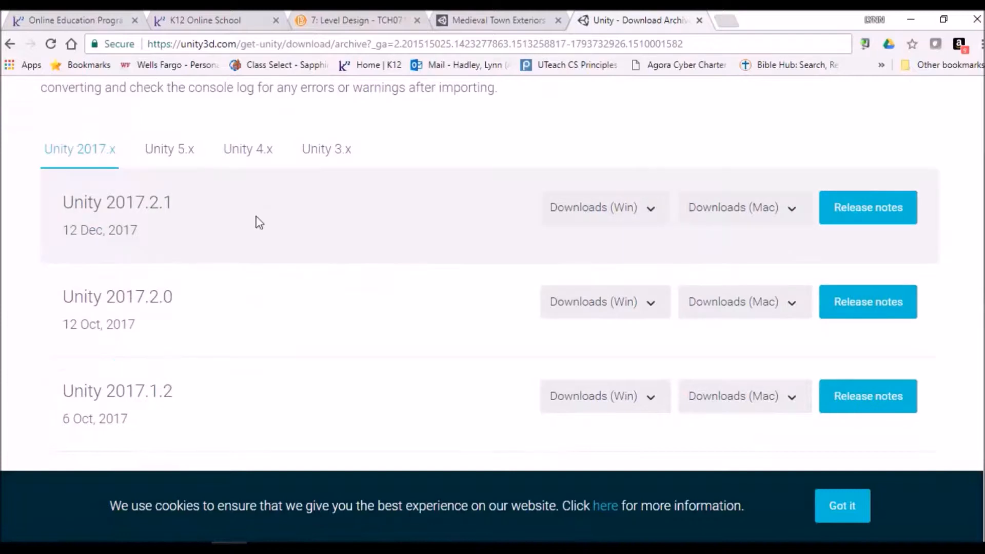
left_click(169, 151)
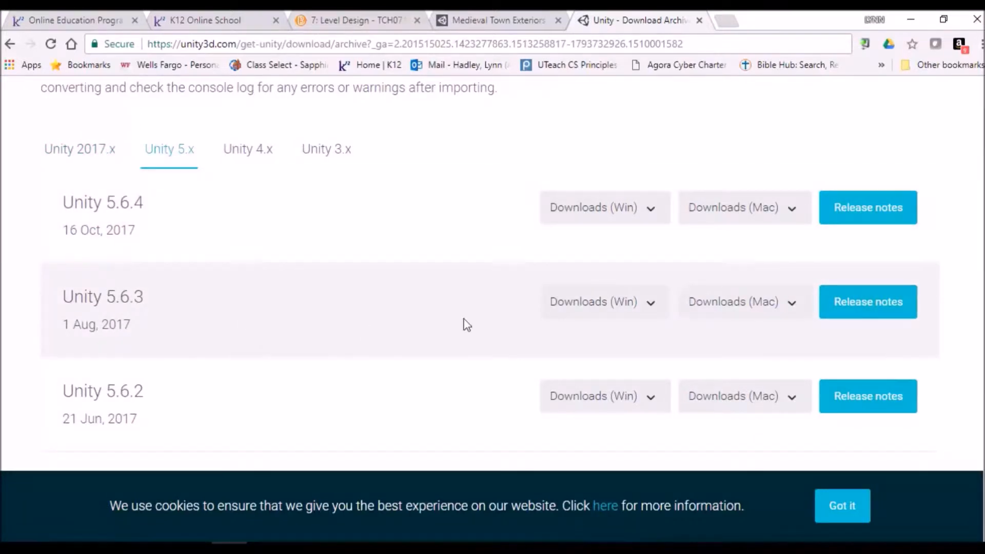
left_click(625, 318)
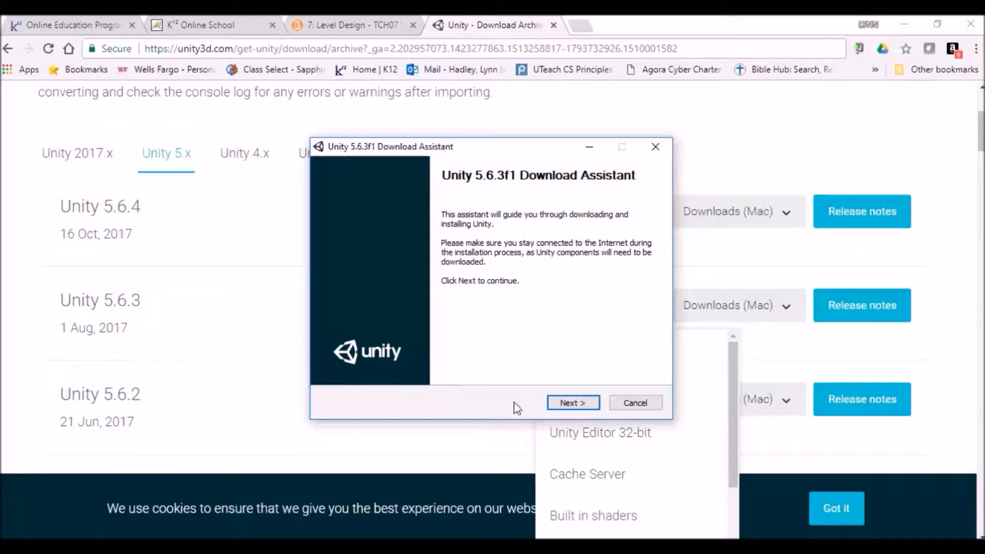
Accept the Download Assistant license agreement and continue to the architecture choice
left_click(570, 404)
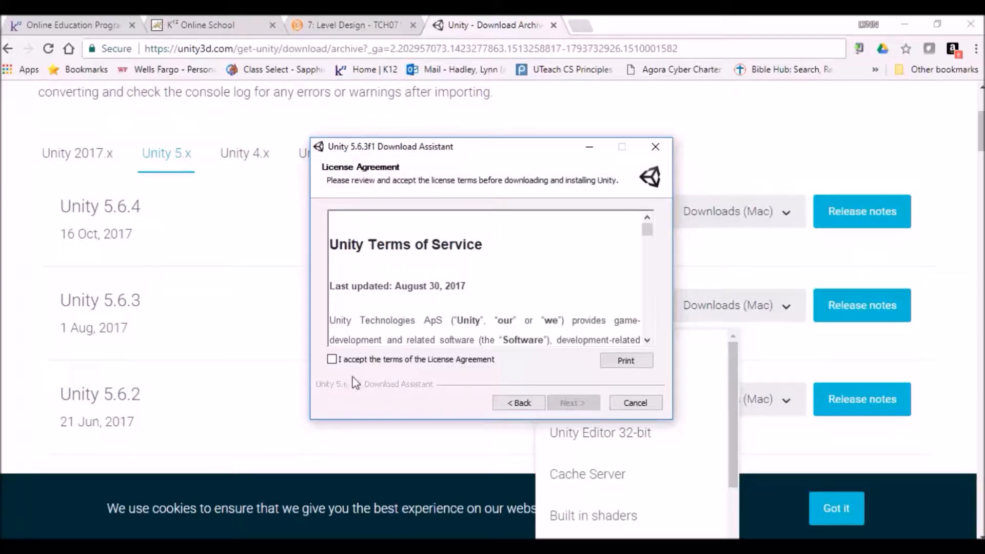
left_click(332, 360)
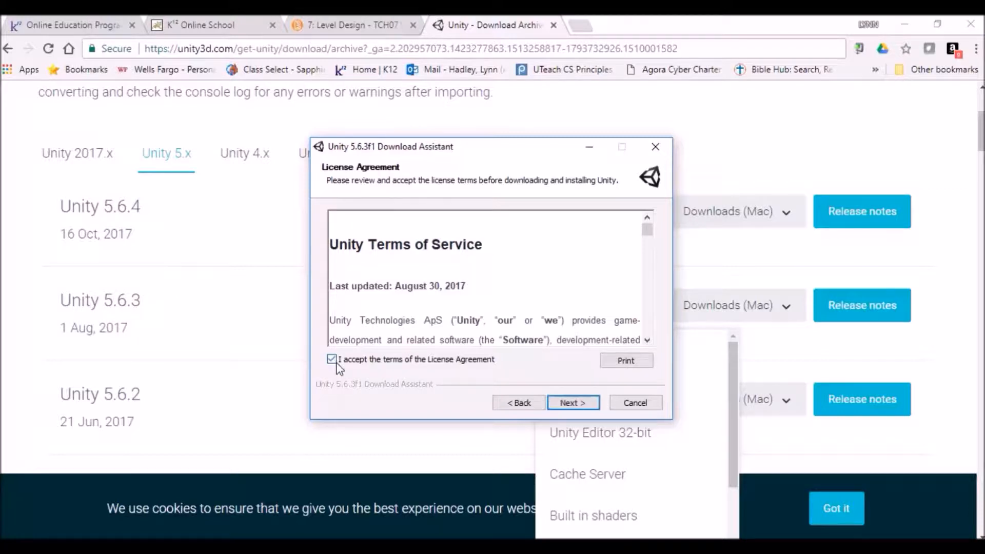
left_click(583, 404)
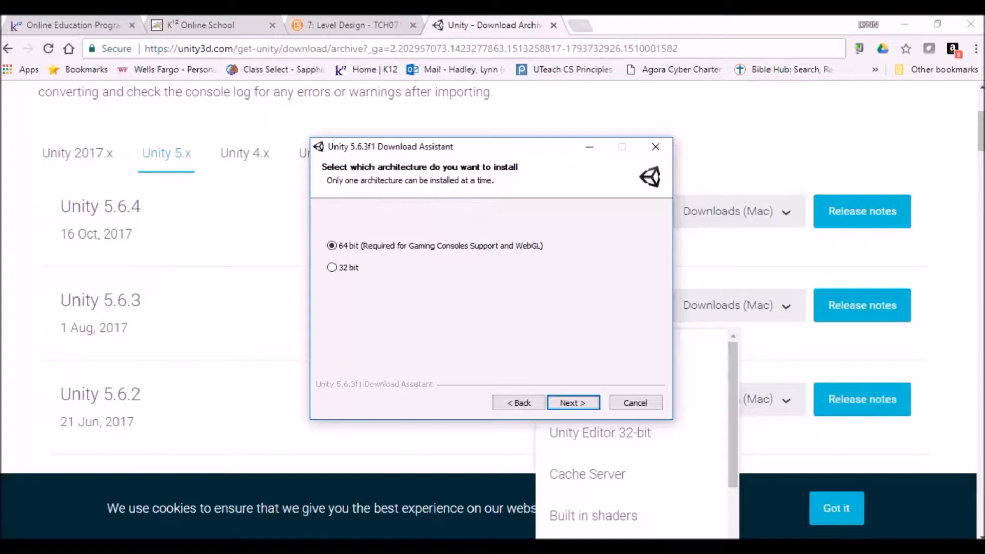
key("super")
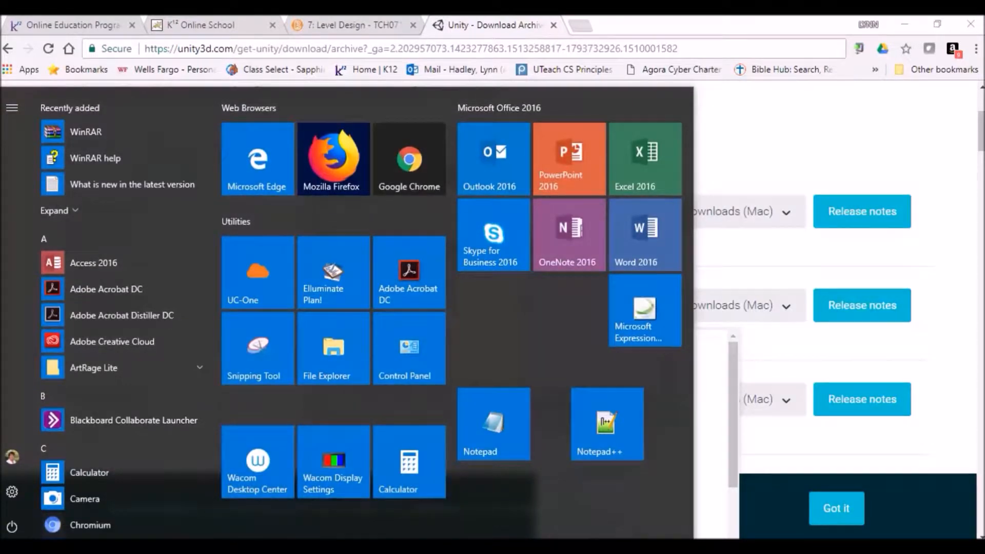
left_click(423, 355)
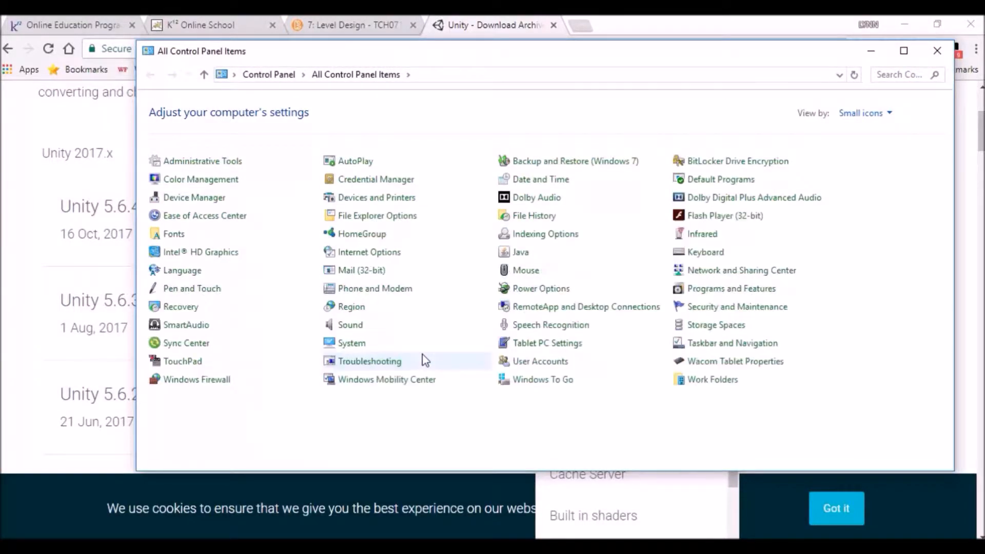
left_click(895, 77)
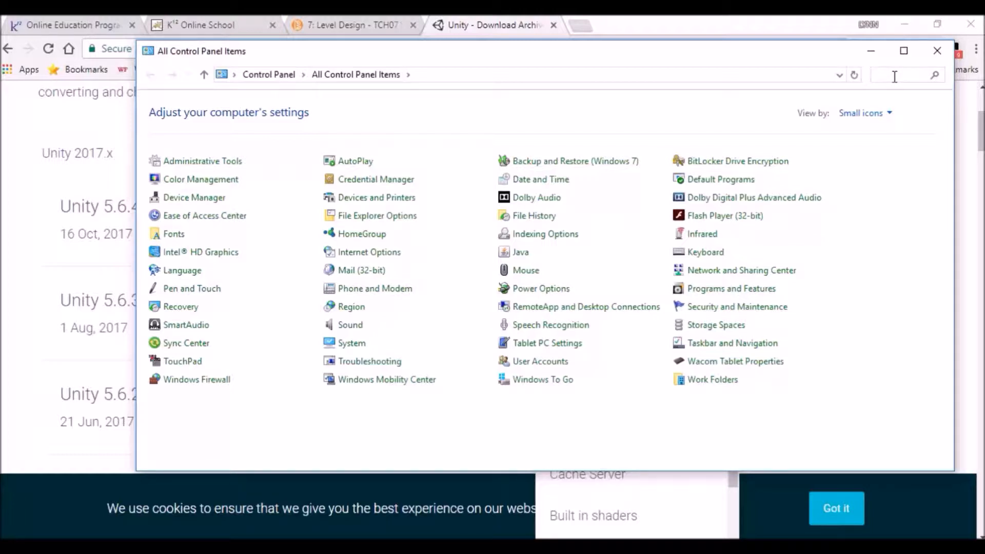
left_click(847, 83)
type("ver")
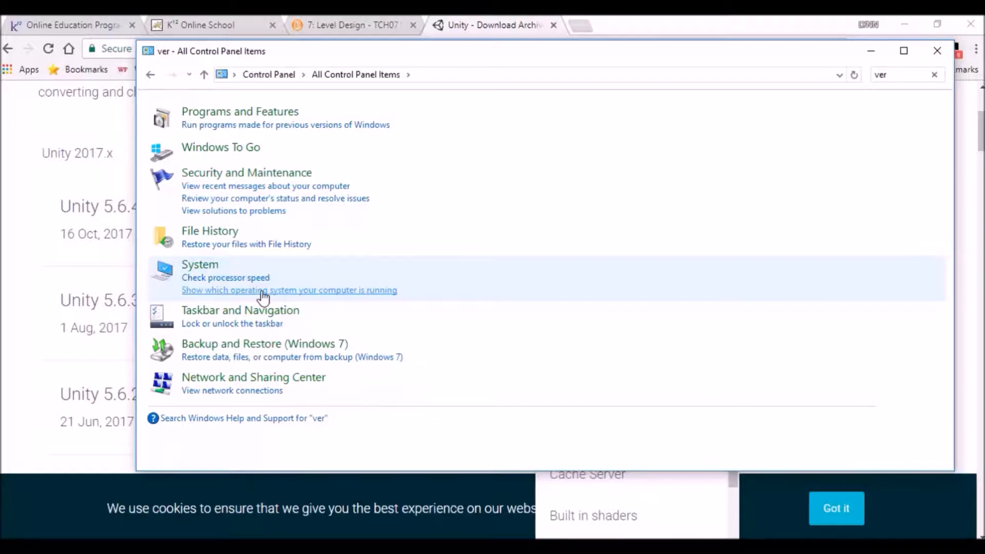
left_click(263, 294)
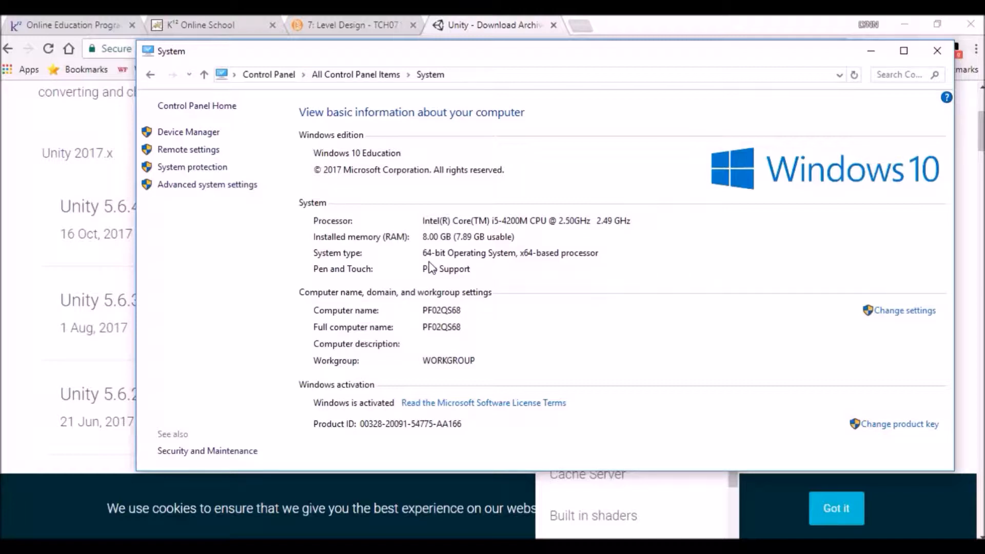
left_click(939, 55)
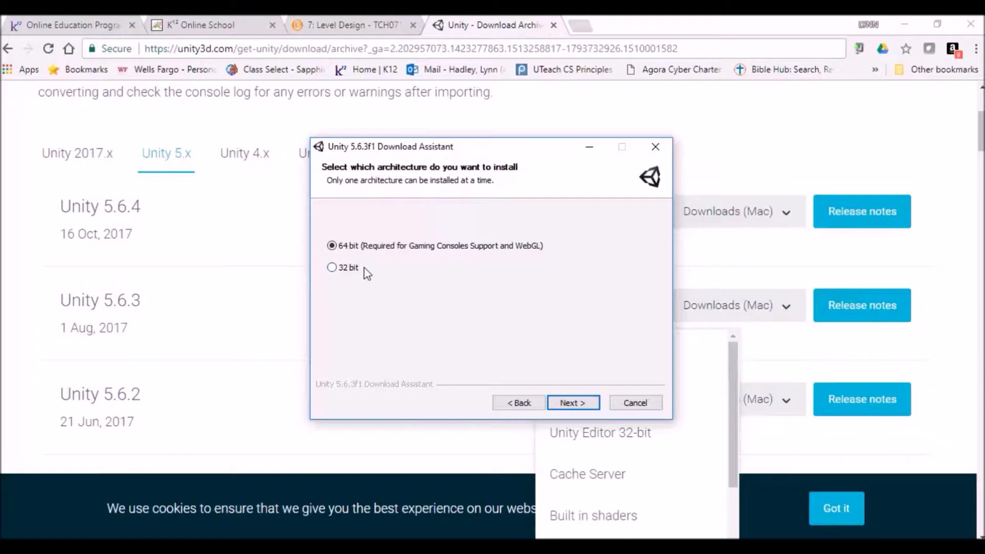
Choose 64 bit, add the Example Project, and install into C:\Program Files\Unity
left_click(576, 404)
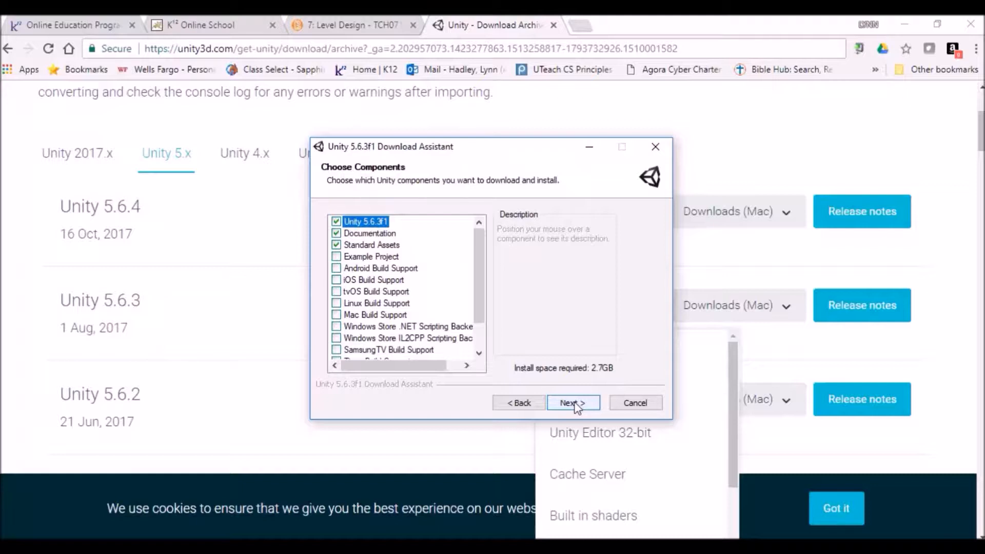
left_click(336, 257)
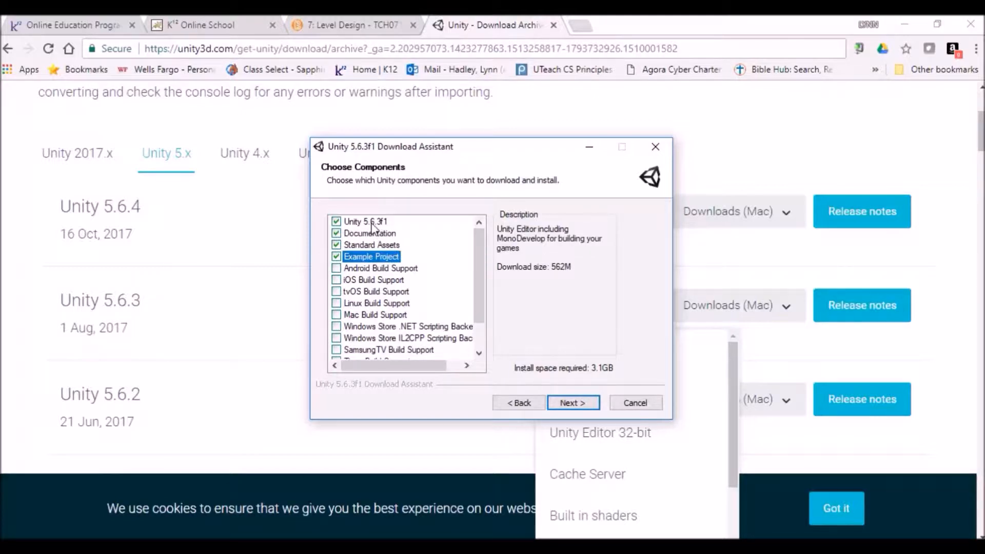
left_click(573, 403)
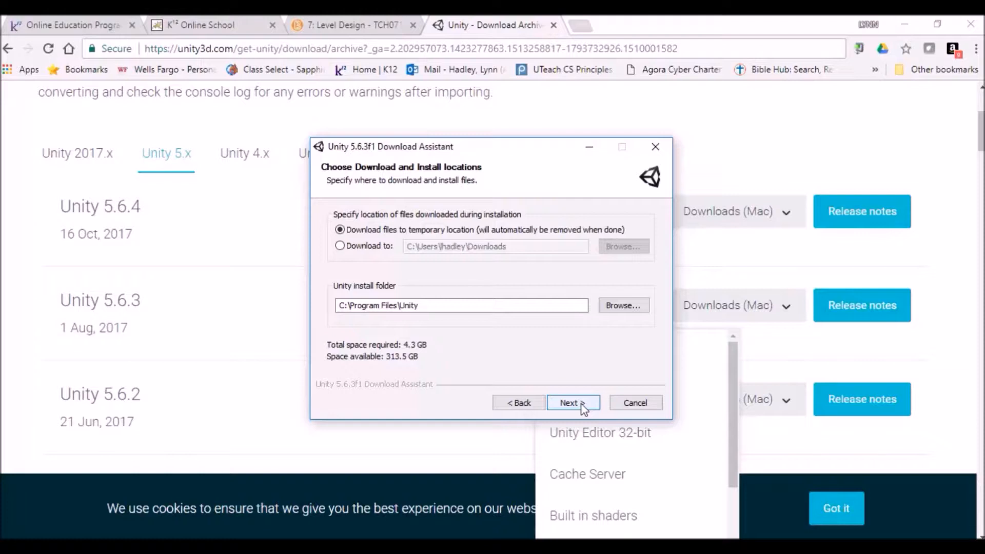
left_click(582, 405)
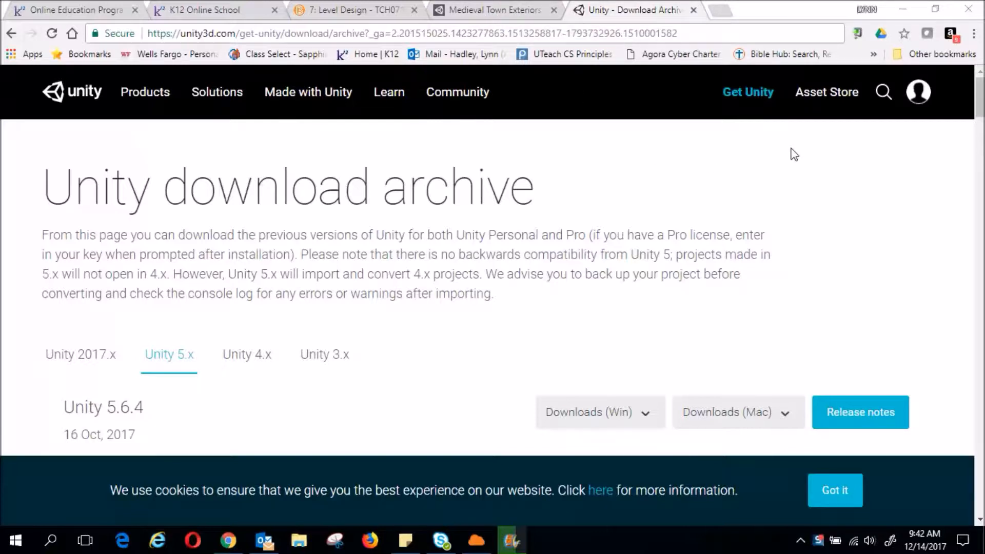
Follow the Asset Store link in the download archive's top navigation bar
left_click(831, 99)
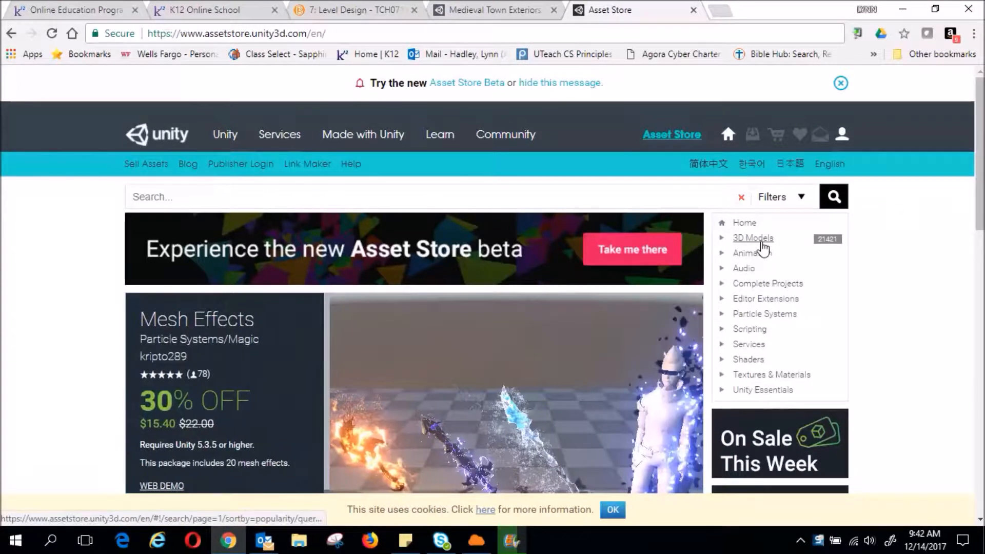
Filter to free 3D Models > Environments, open Medieval Town Exteriors, and add it to downloads
left_click(762, 242)
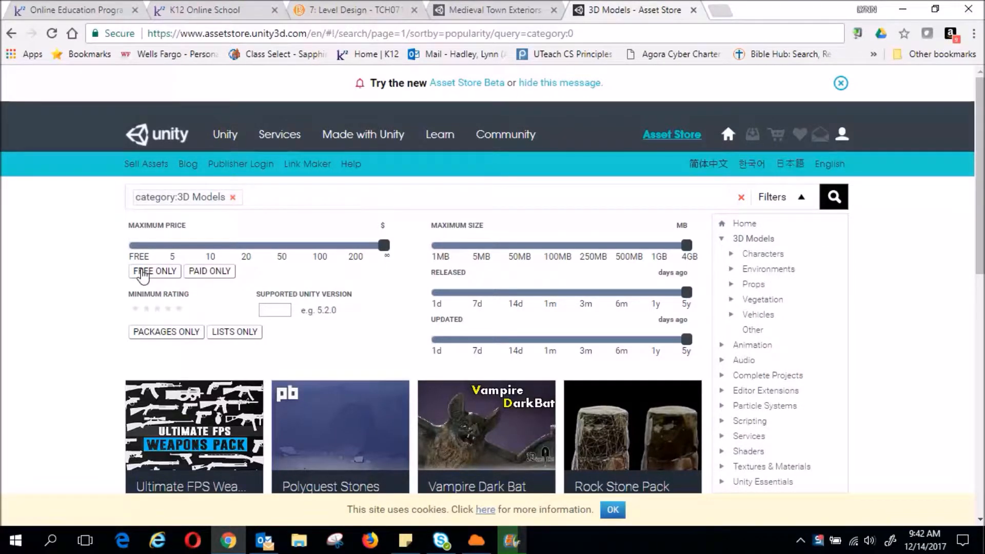
left_click(143, 271)
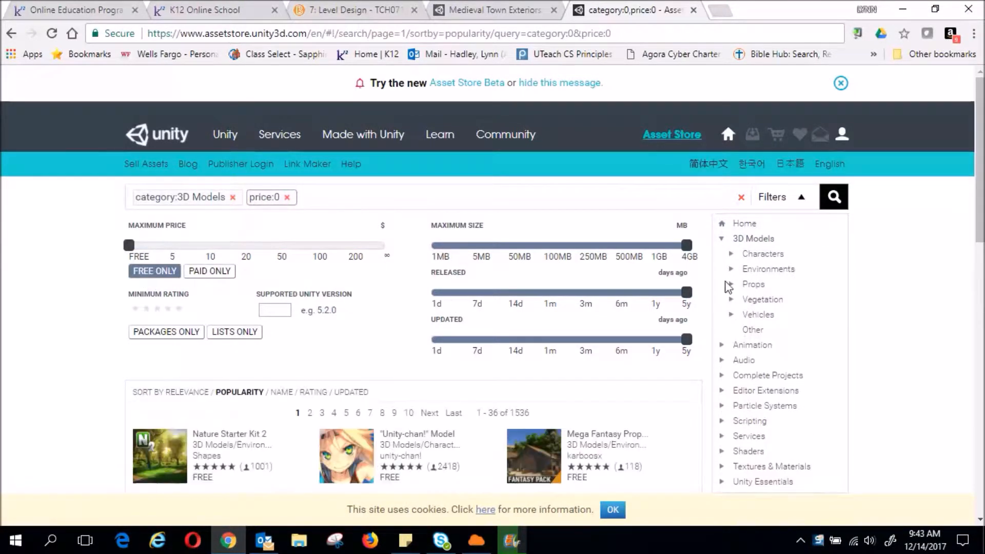
left_click(769, 270)
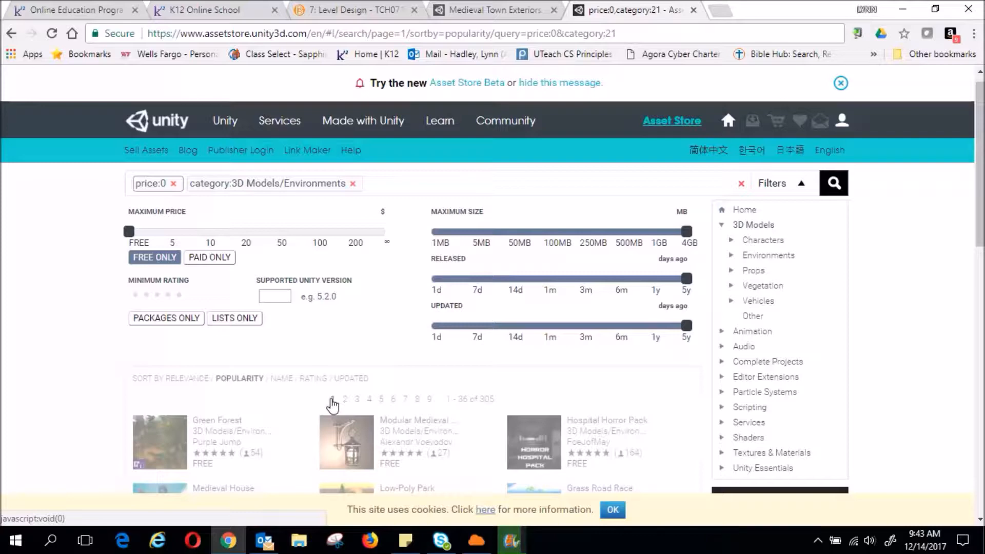
scroll(333, 405, "down", 8)
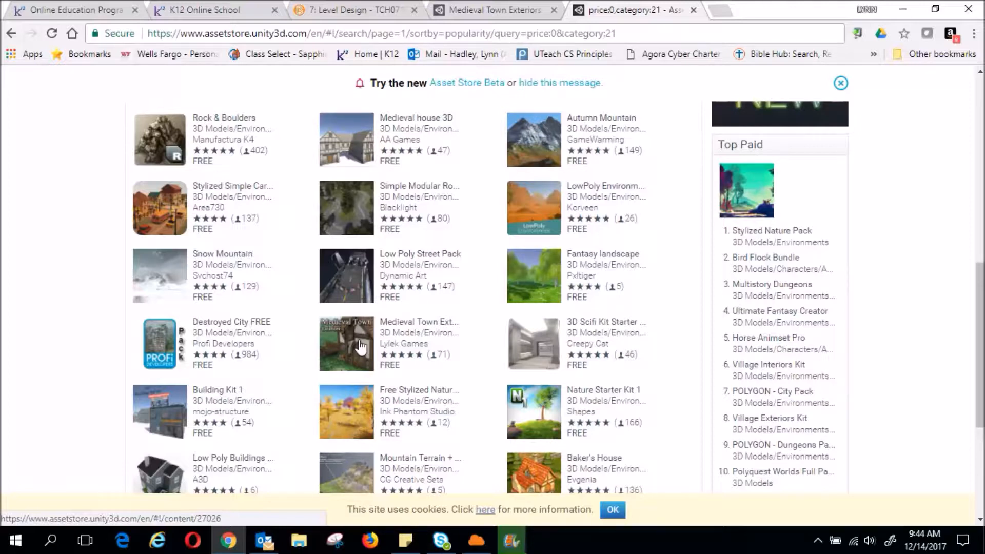
left_click(361, 346)
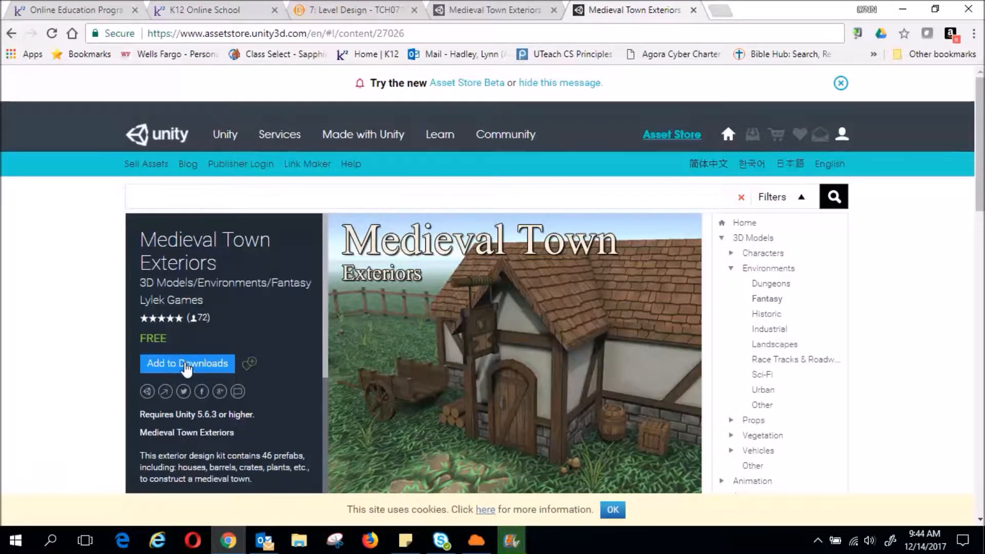
left_click(185, 364)
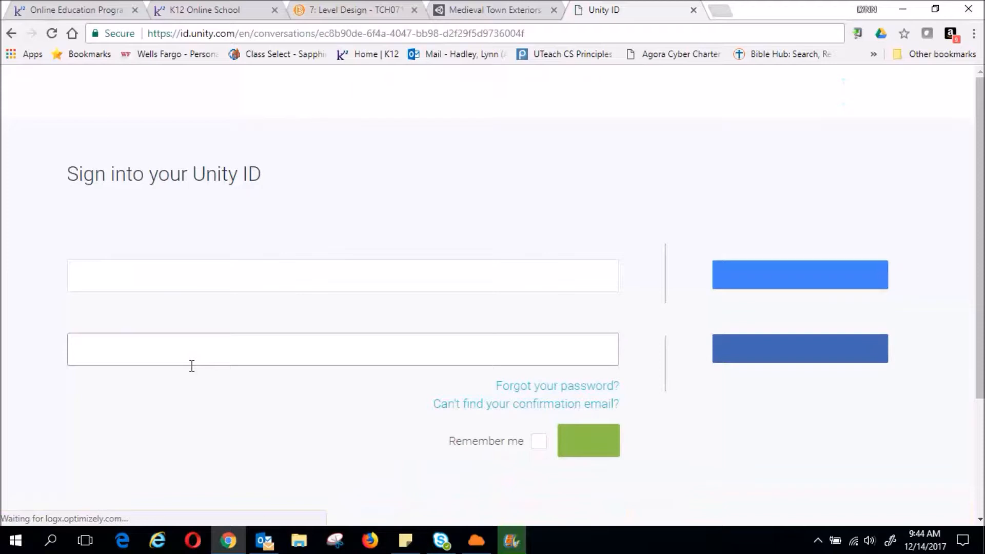
Sign in with the Unity ID email and password to return to Medieval Town Exteriors
left_click(197, 277)
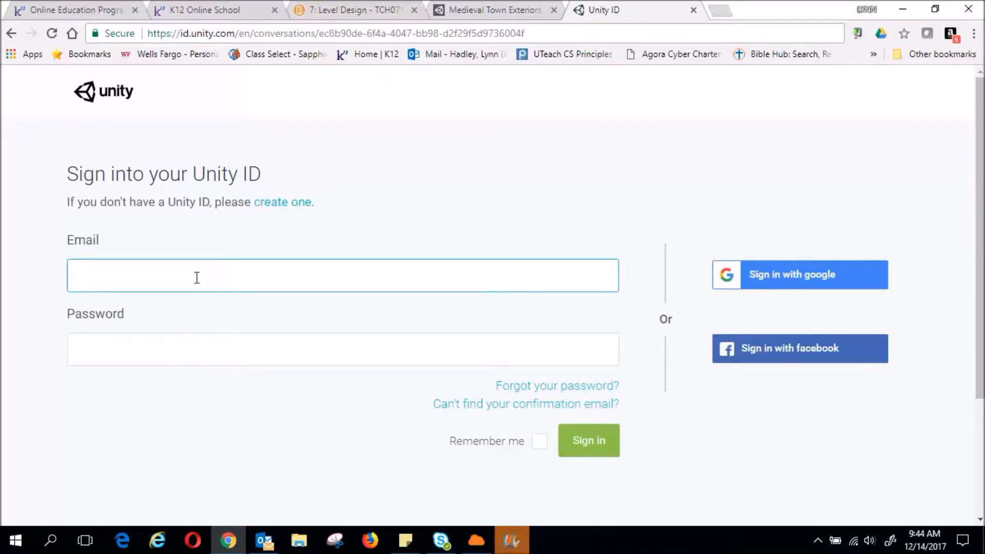
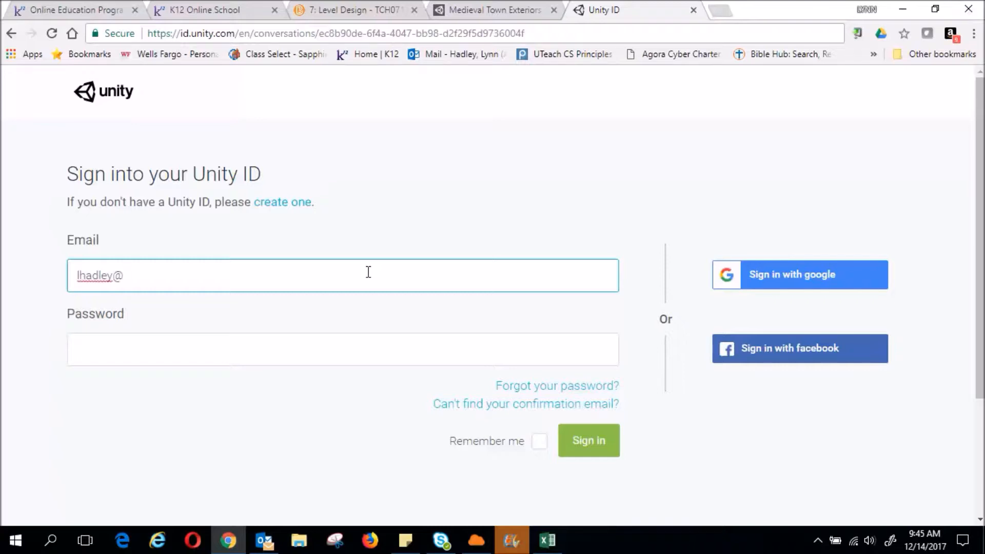
left_click(202, 348)
type("****")
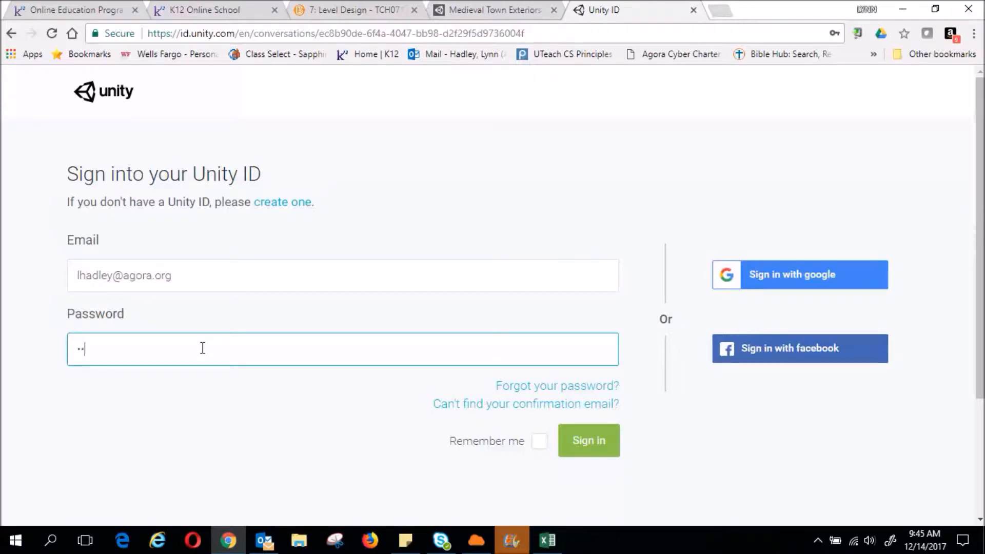
type("****")
left_click(593, 452)
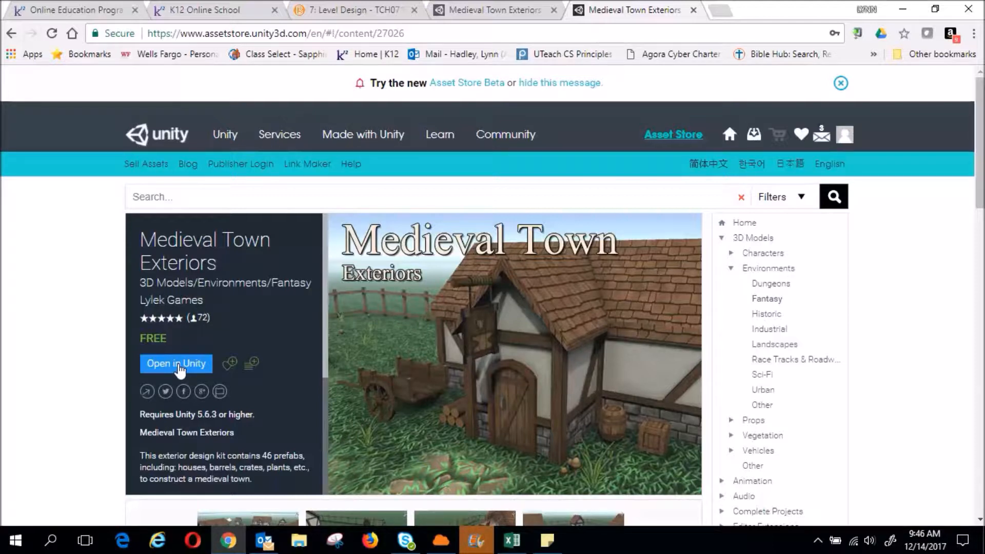
Open the asset in the MyGame project in Unity 5.6.3f1, continuing past the version warning
left_click(178, 366)
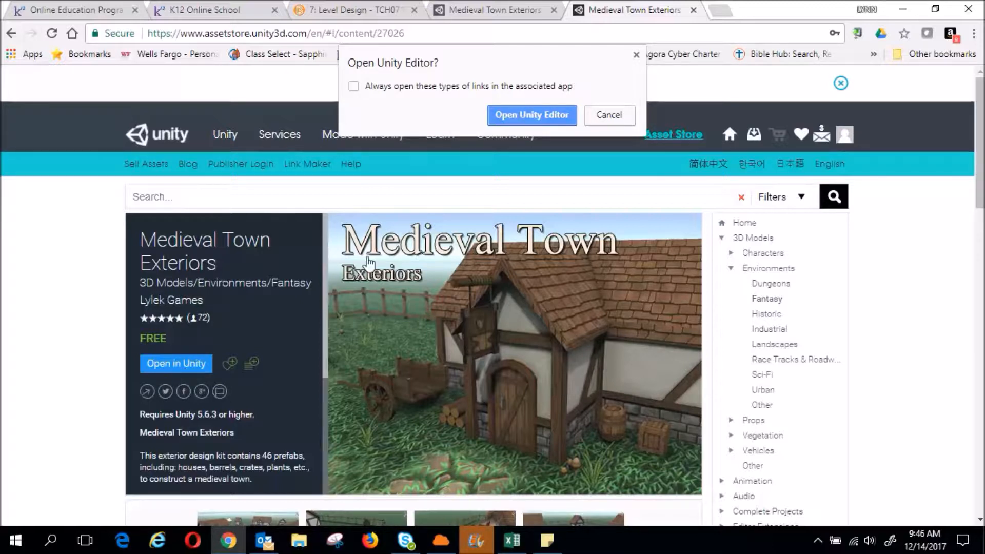
left_click(541, 122)
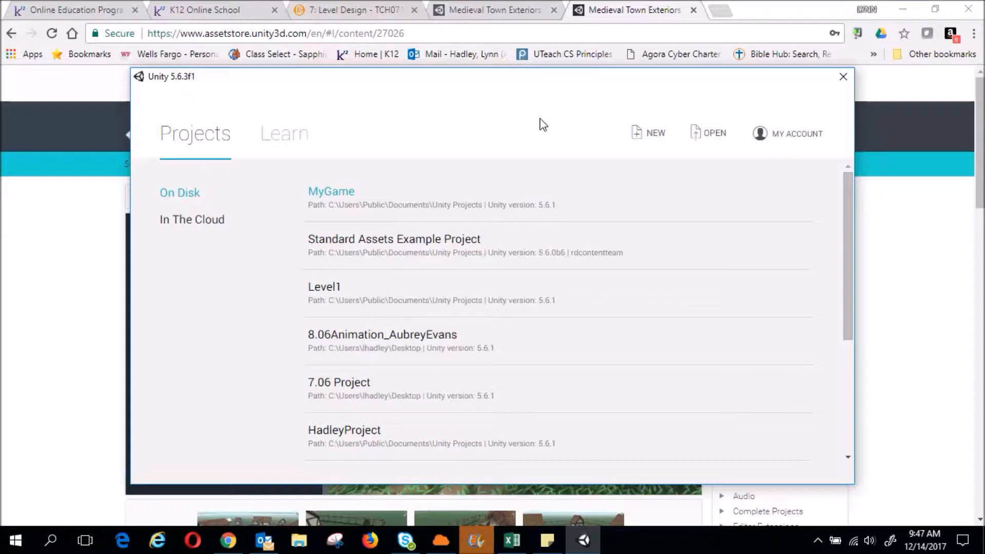
left_click(332, 192)
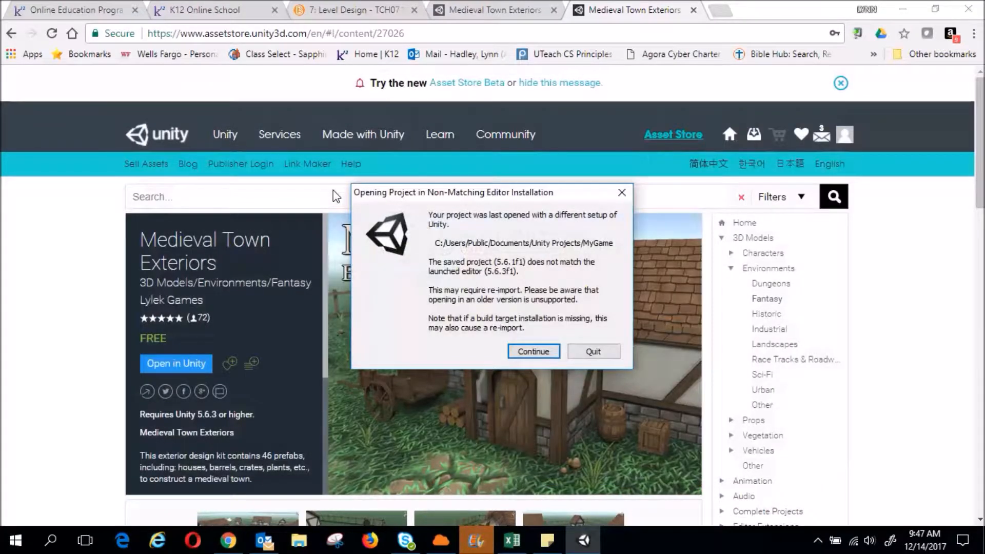
left_click(542, 354)
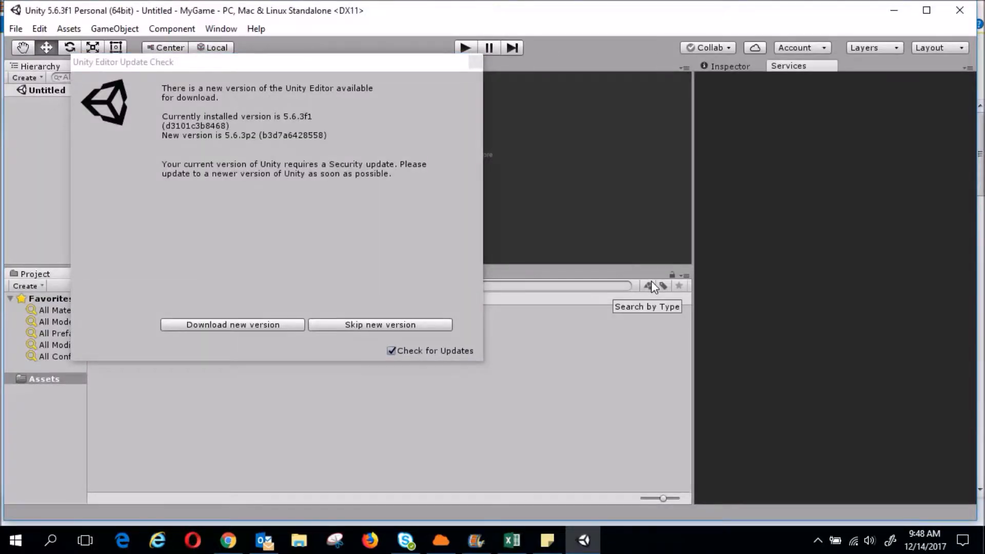
Download the 64-bit Unity 5.6.3p2 installer, UnitySetup64-5.6.3p2.exe, into Downloads
left_click(218, 327)
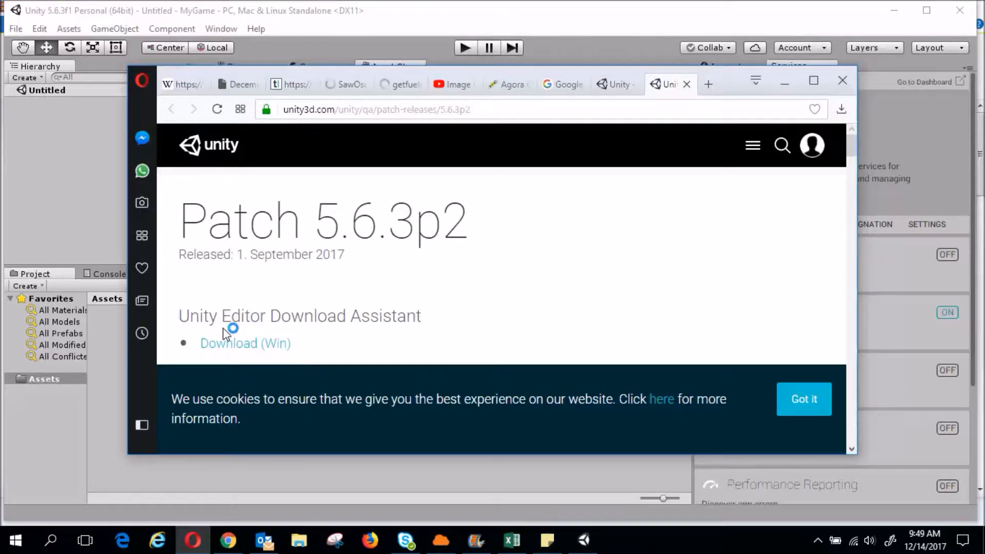
left_click(803, 403)
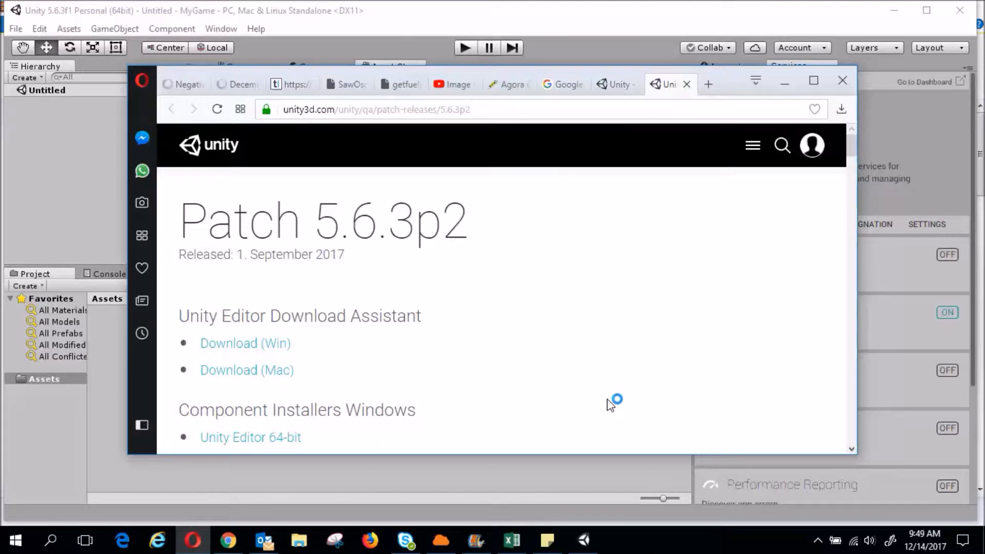
scroll(611, 404, "down", 2)
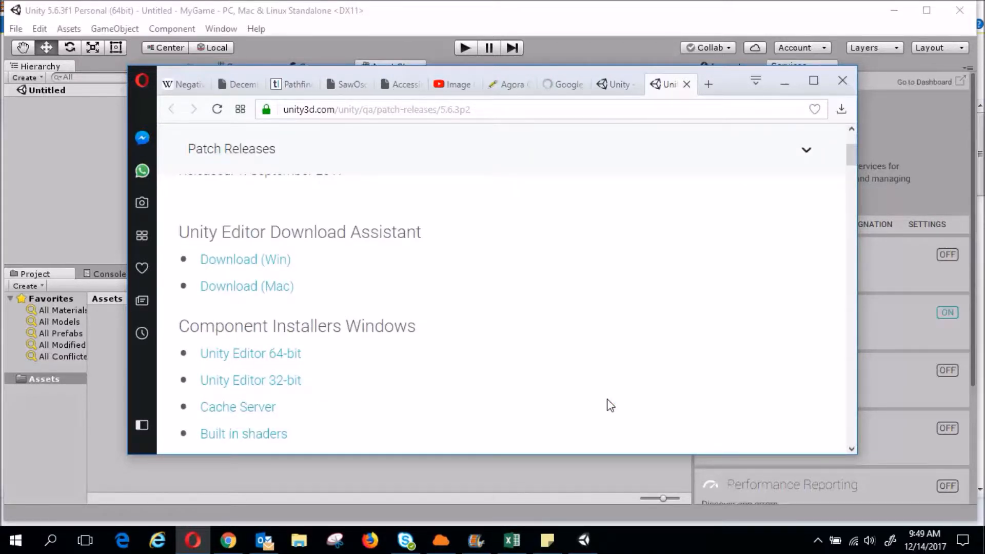
left_click(257, 359)
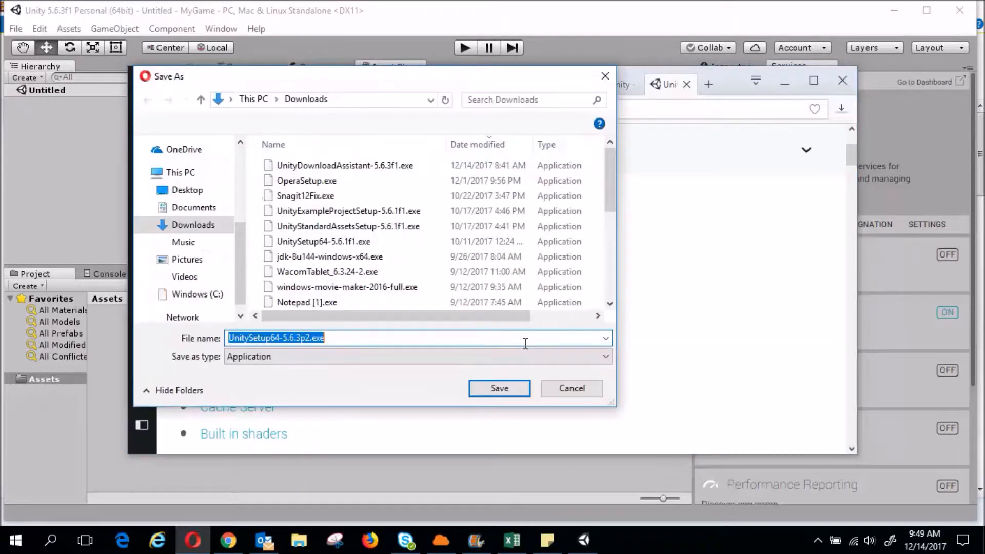
left_click(506, 393)
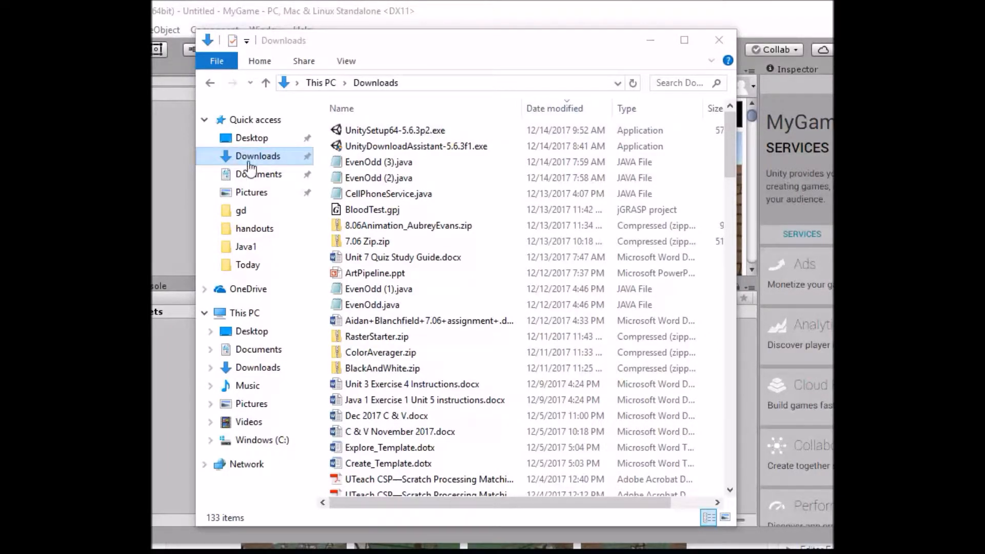
Run UnitySetup64-5.6.3p2.exe, accept the license, and keep Unity, MonoDevelop and C:\Program Files\Unity
left_click(393, 132)
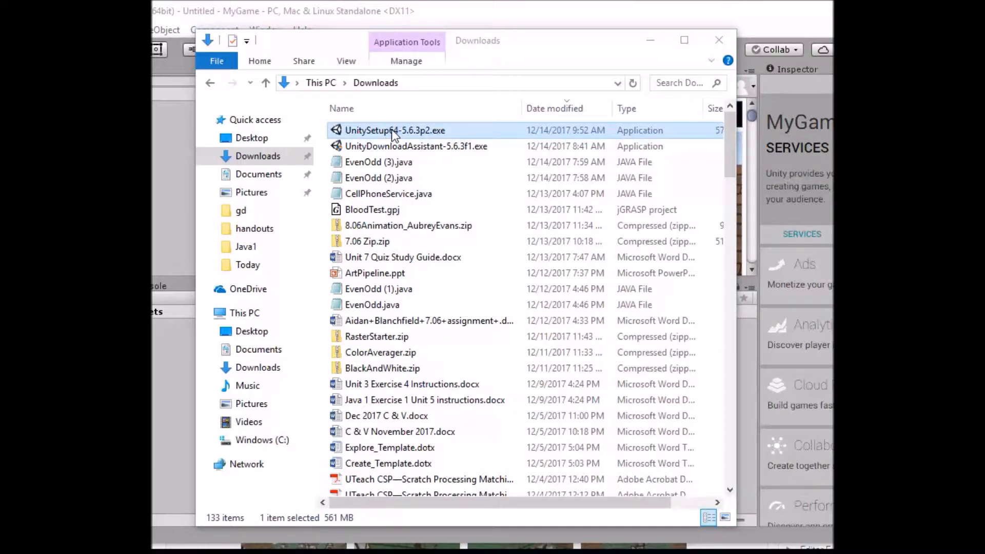
double_click(392, 129)
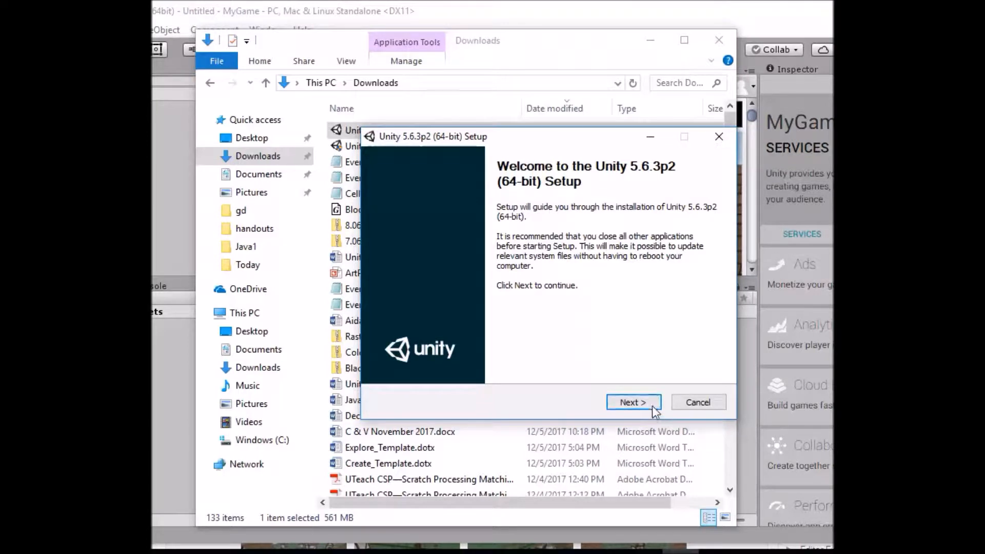
left_click(634, 402)
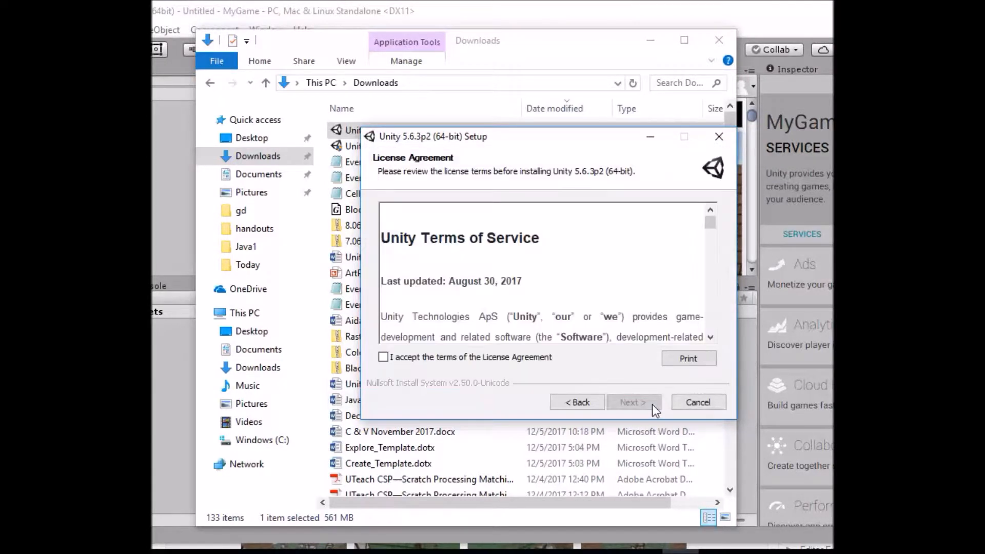
left_click(398, 358)
left_click(634, 403)
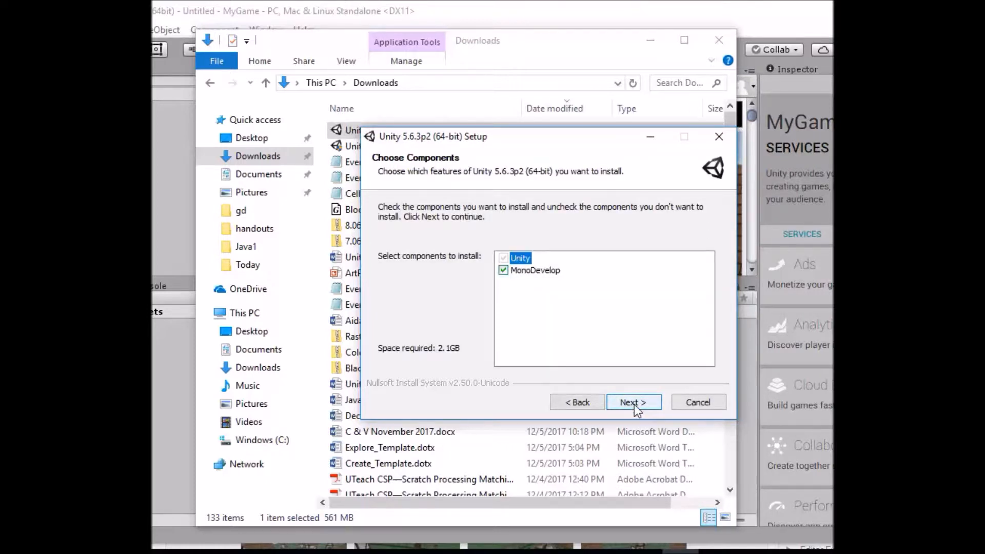
left_click(634, 403)
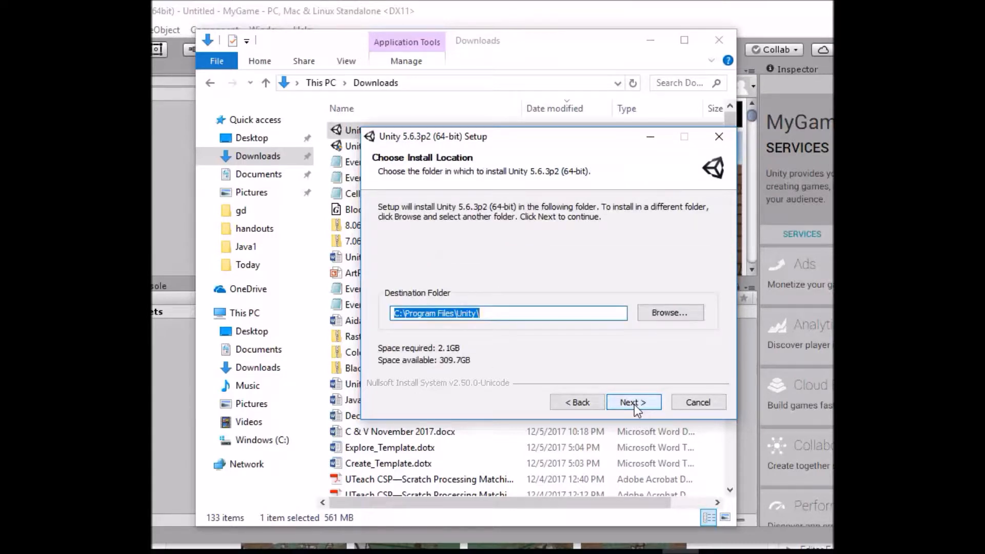
left_click(634, 403)
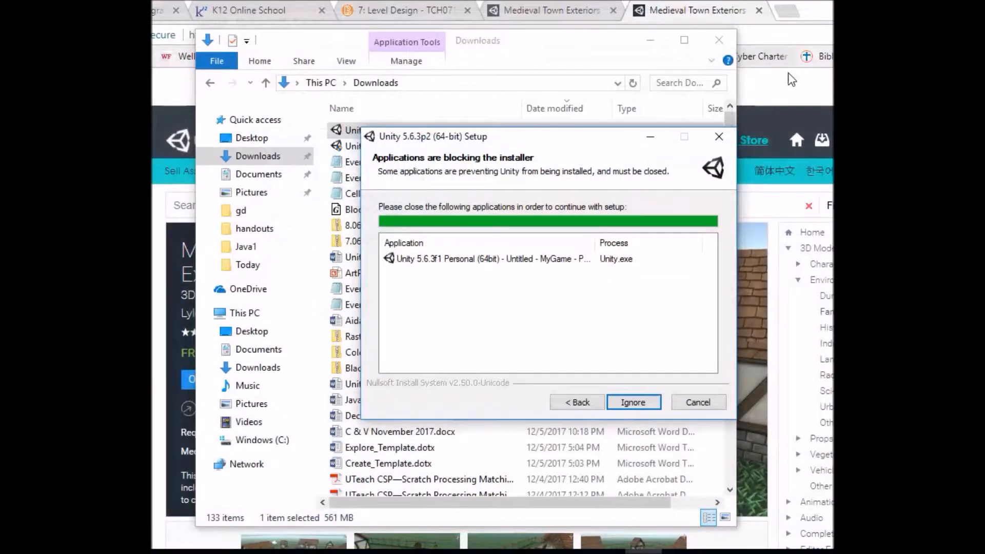
Let the 5.6.3p2 install proceed, then import all Medieval Town Exteriors files into the project
left_click(631, 403)
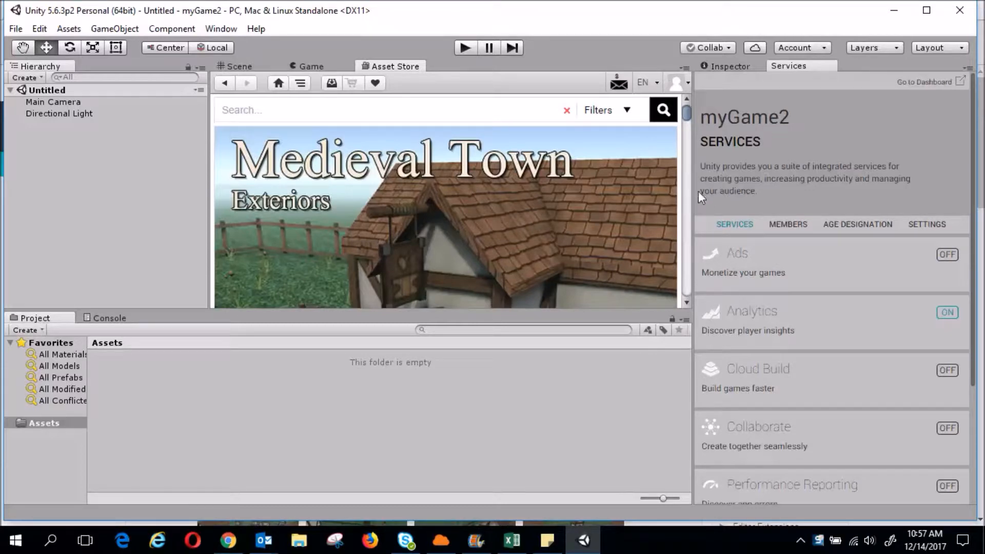
left_click_drag(687, 116, 685, 142)
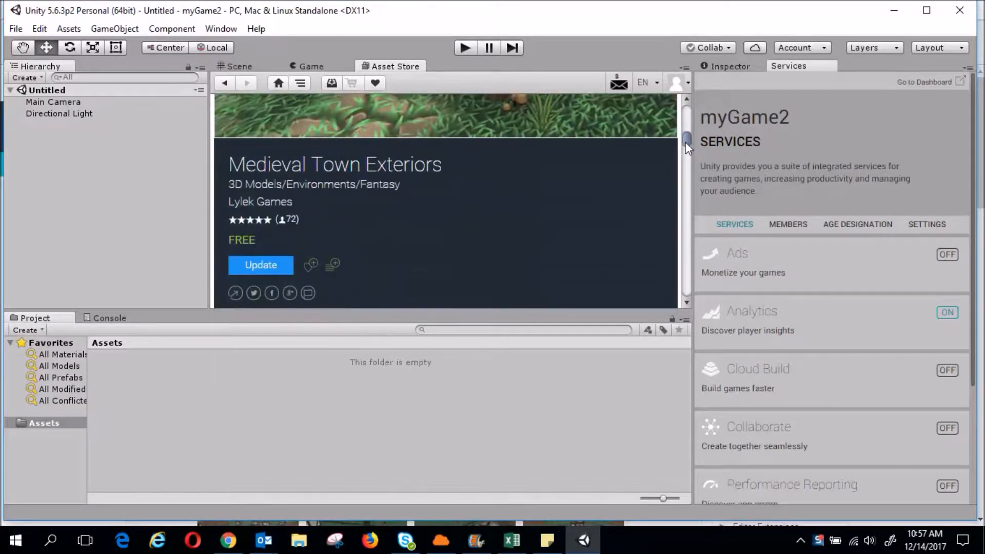
left_click(262, 266)
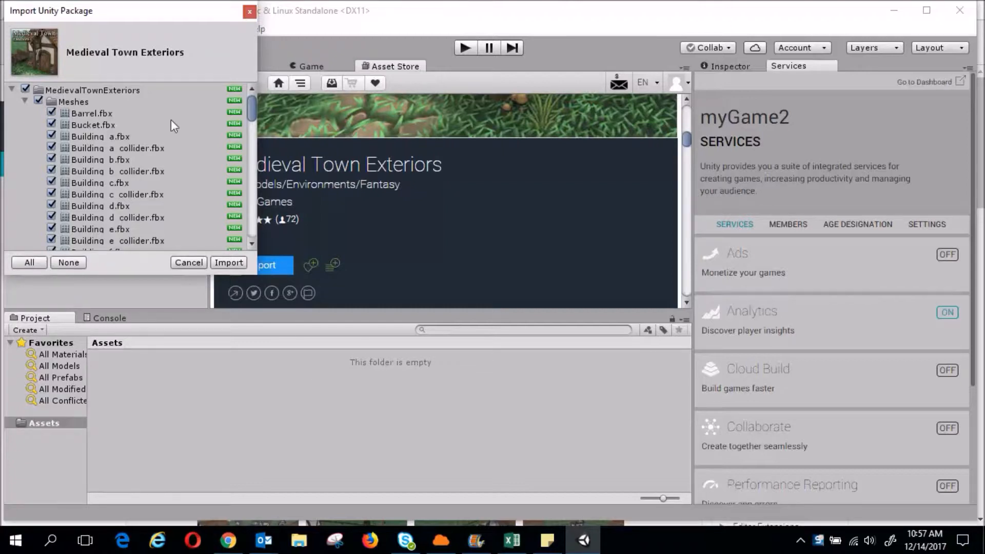
left_click(228, 263)
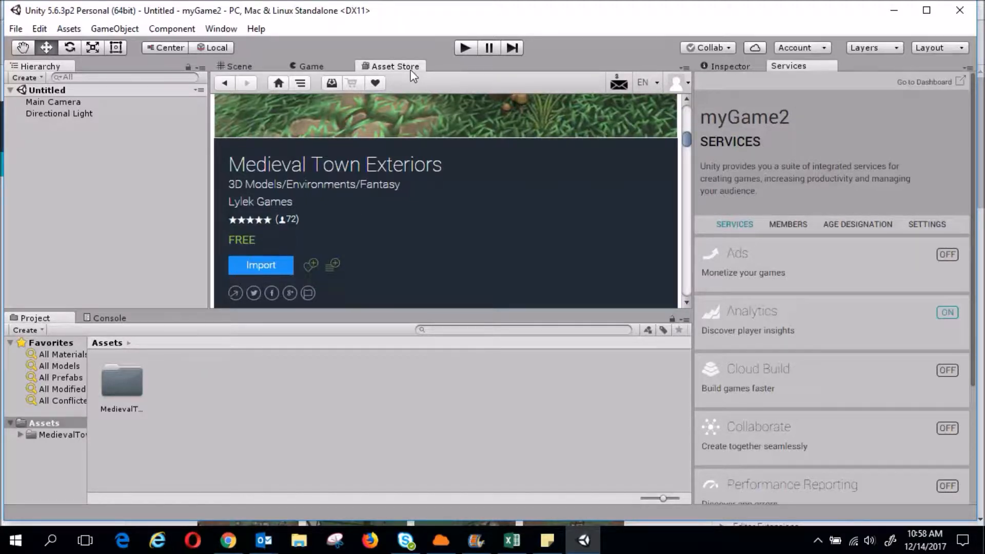
Close the detached Asset Store window and add a Terrain via GameObject > 3D Object > Terrain
left_click_drag(403, 73, 558, 456)
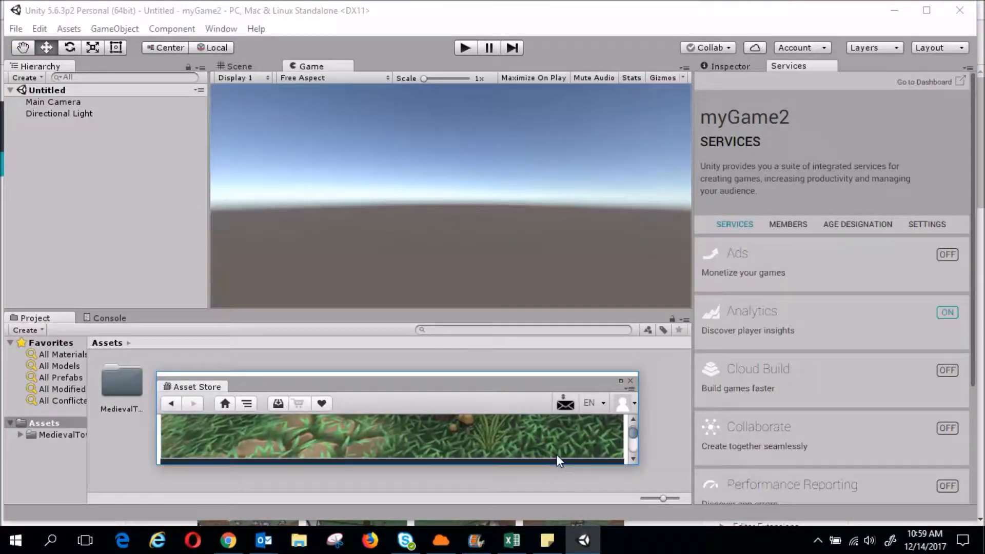
left_click(631, 381)
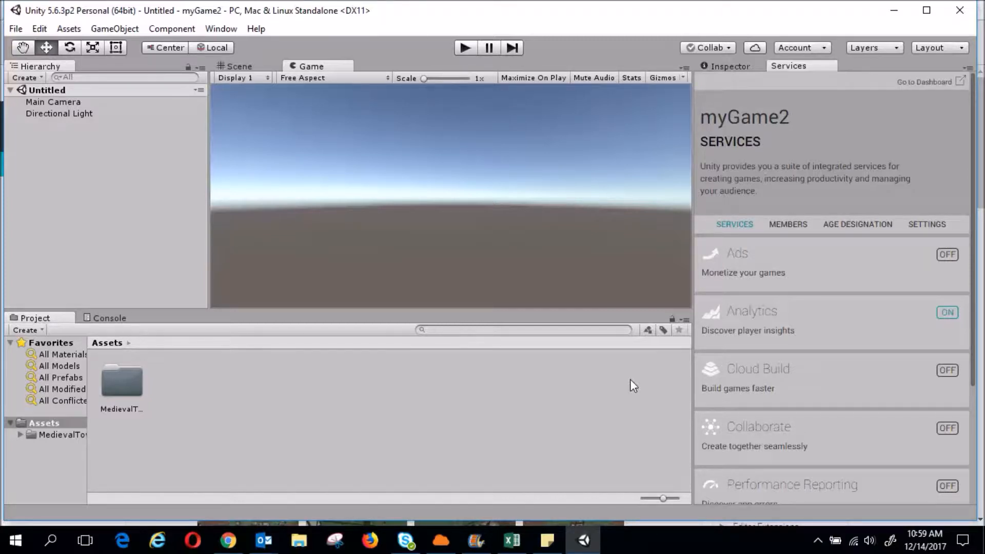
left_click(121, 30)
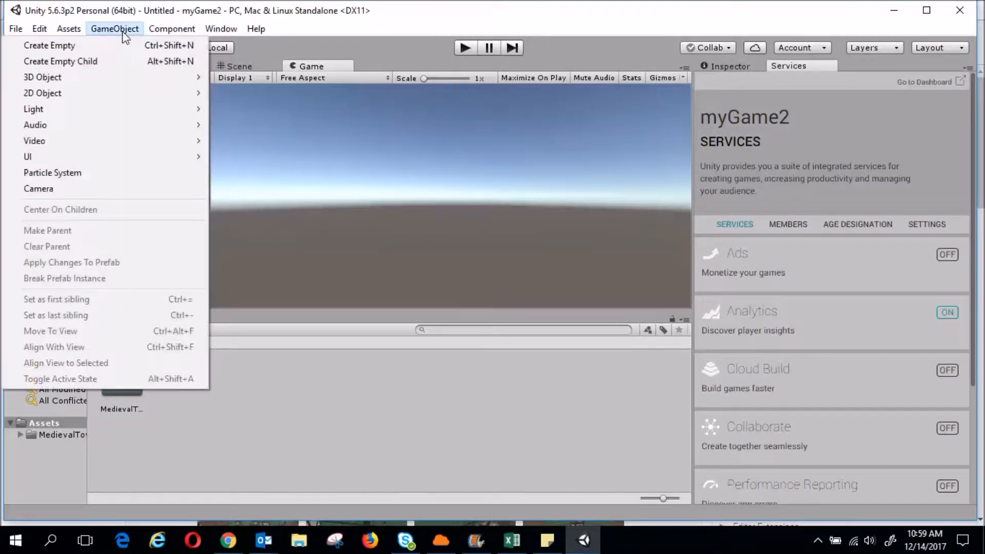
mouse_move(114, 82)
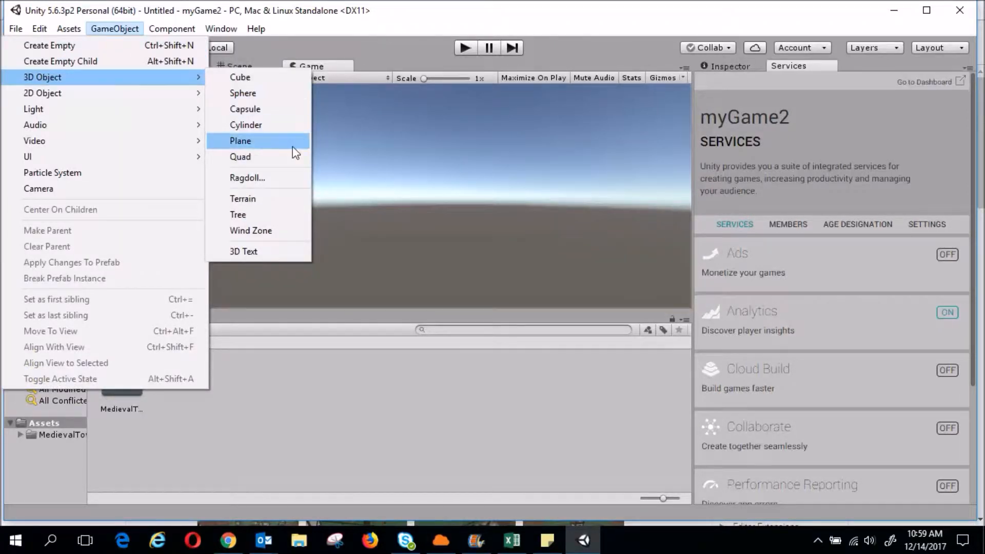
left_click(283, 205)
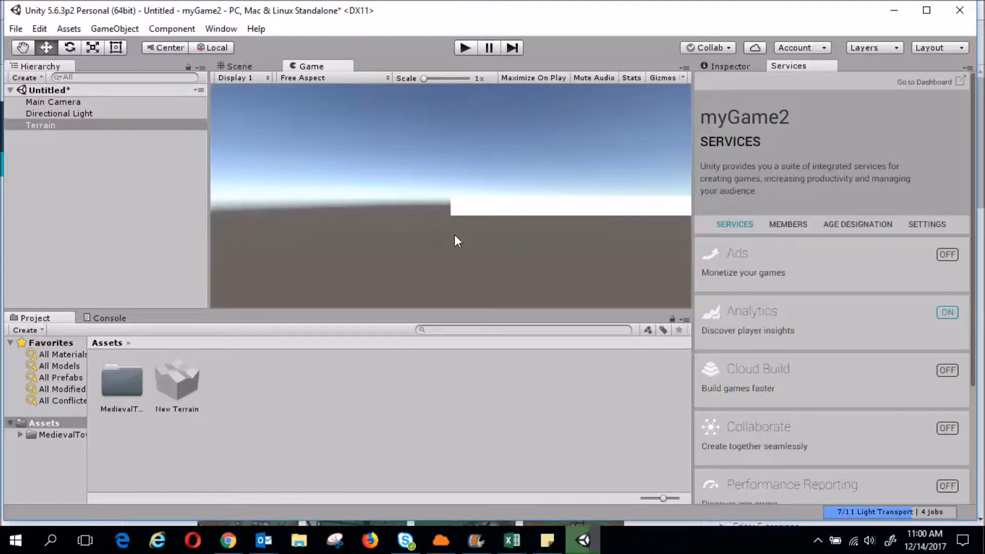
Zoom out in the Scene view, show the Terrain's Inspector components, and pan to centre the terrain
left_click(235, 67)
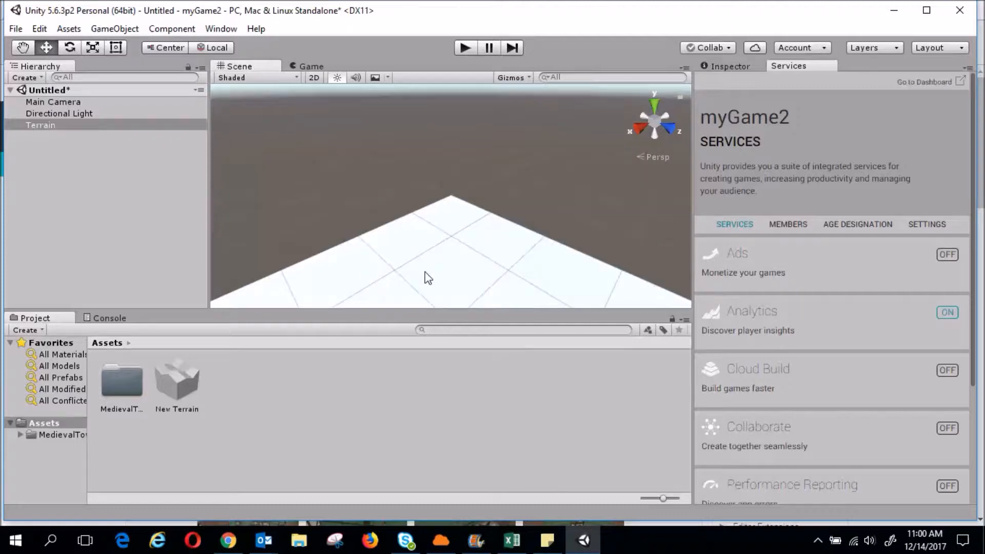
scroll(428, 277, "down", 5)
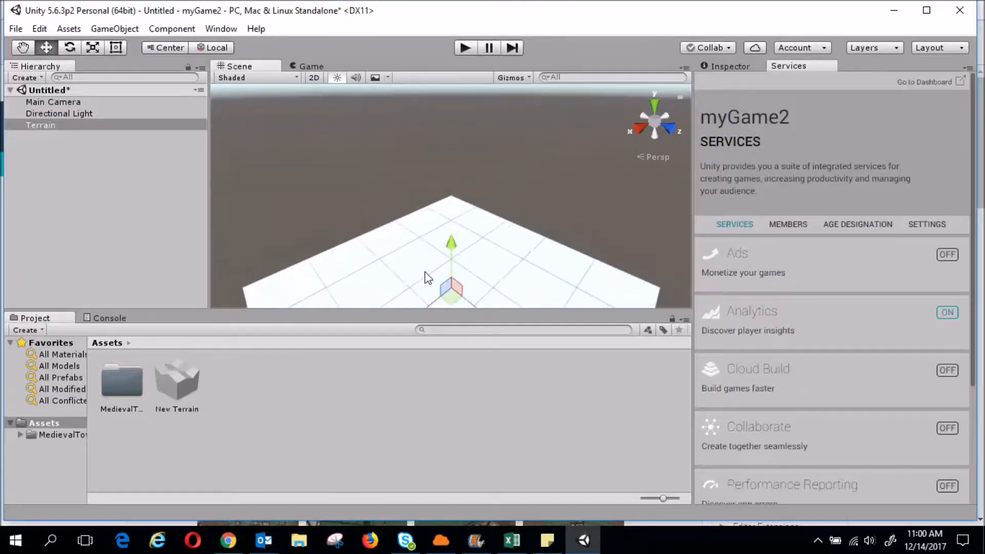
scroll(427, 277, "down", 1)
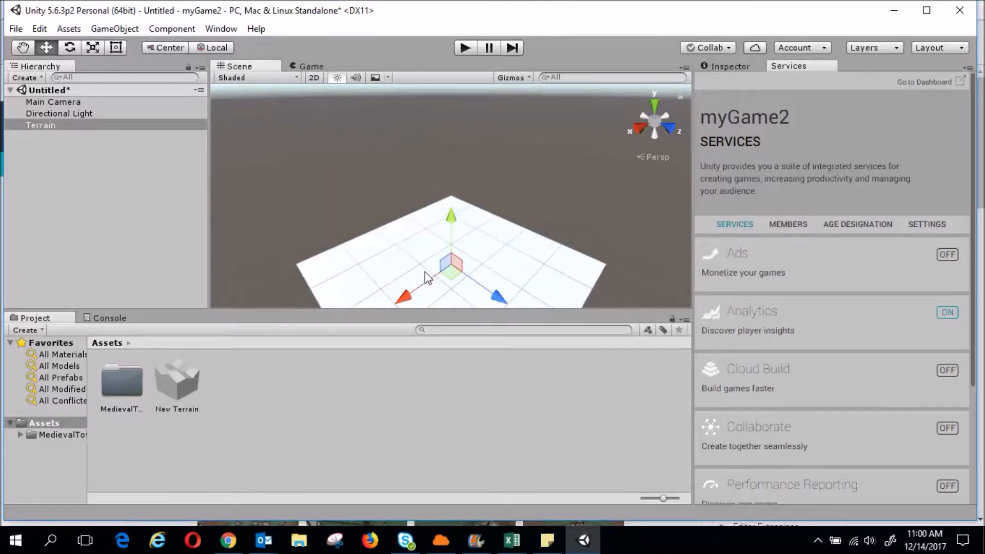
scroll(427, 277, "down", 1)
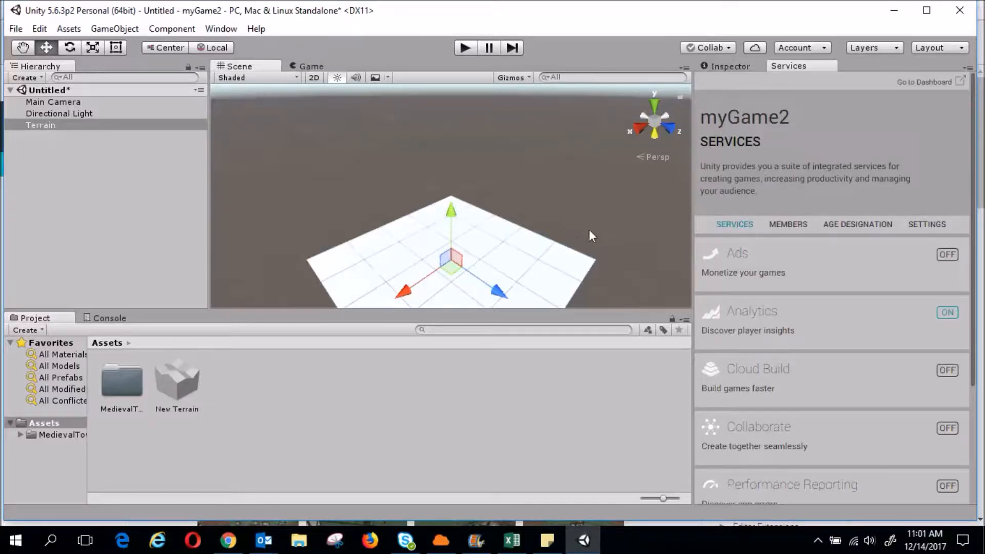
scroll(554, 265, "down", 1)
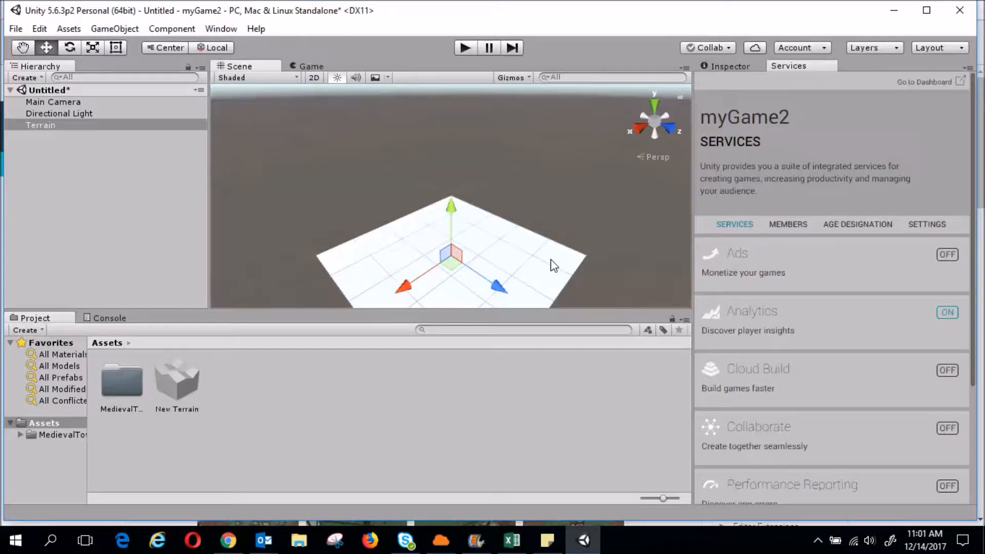
left_click(722, 66)
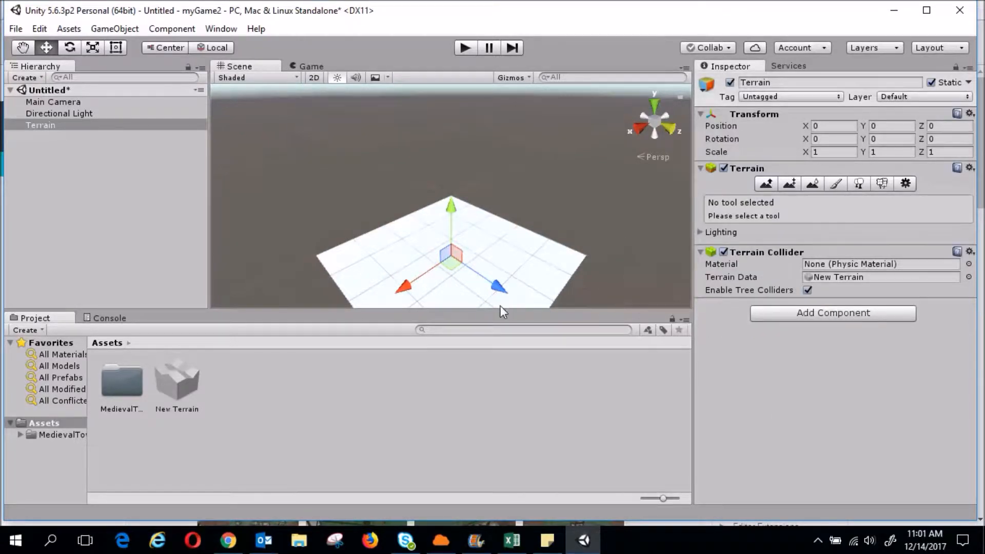
key("q")
left_click_drag(469, 278, 477, 252)
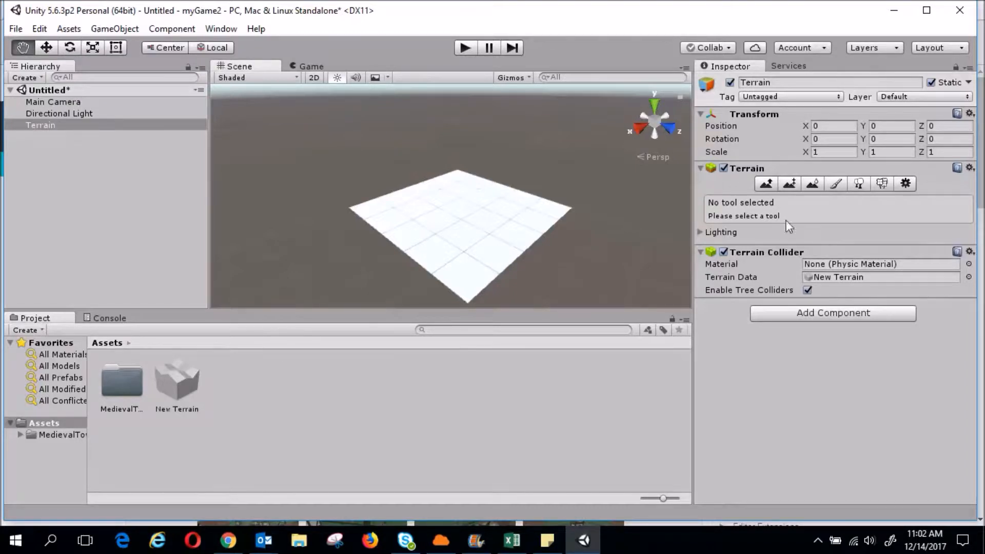
Switch the Terrain to the Raise / Lower Terrain tool at Brush Size 40, Opacity 50
left_click(768, 185)
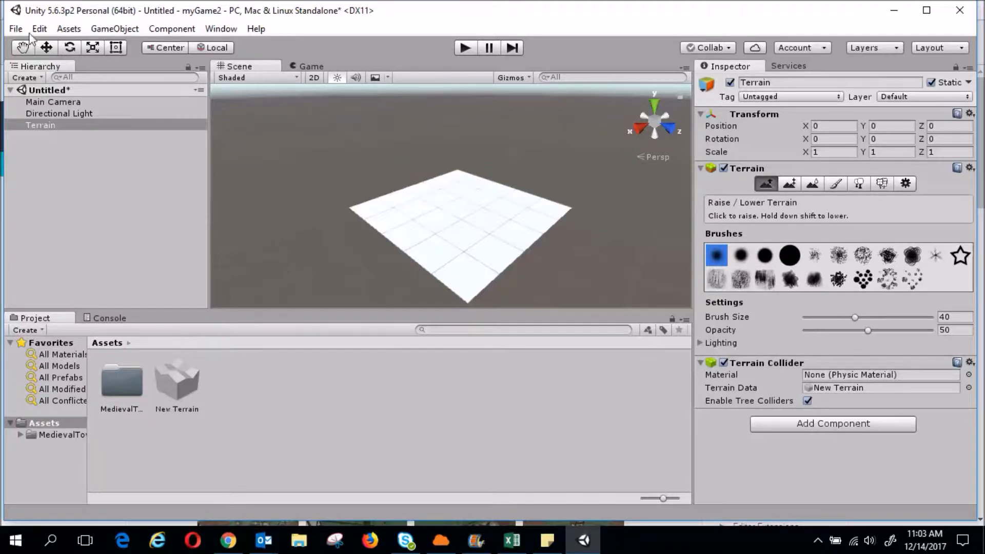
left_click(72, 29)
Close the Assets > Import Package list without importing anything and reselect the Terrain
mouse_move(81, 152)
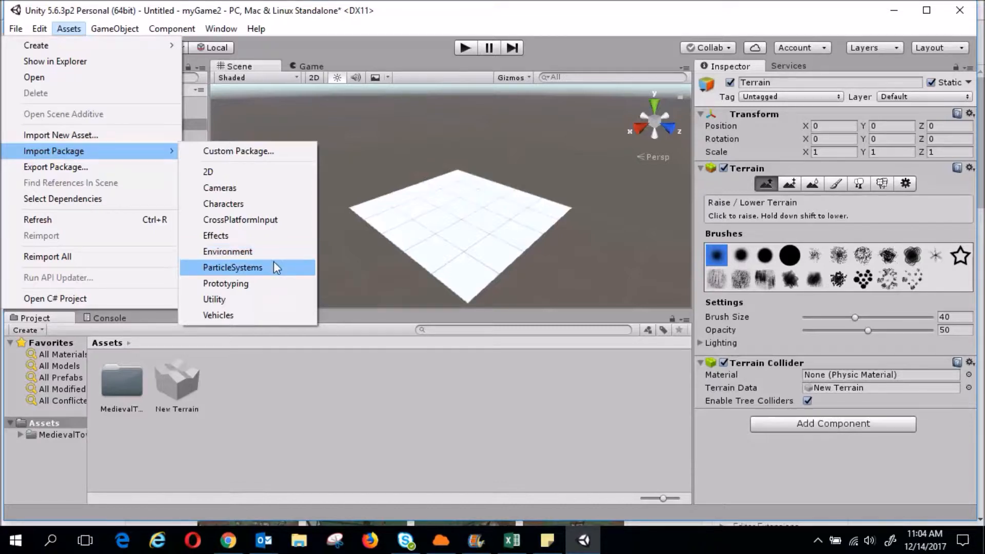
left_click(422, 404)
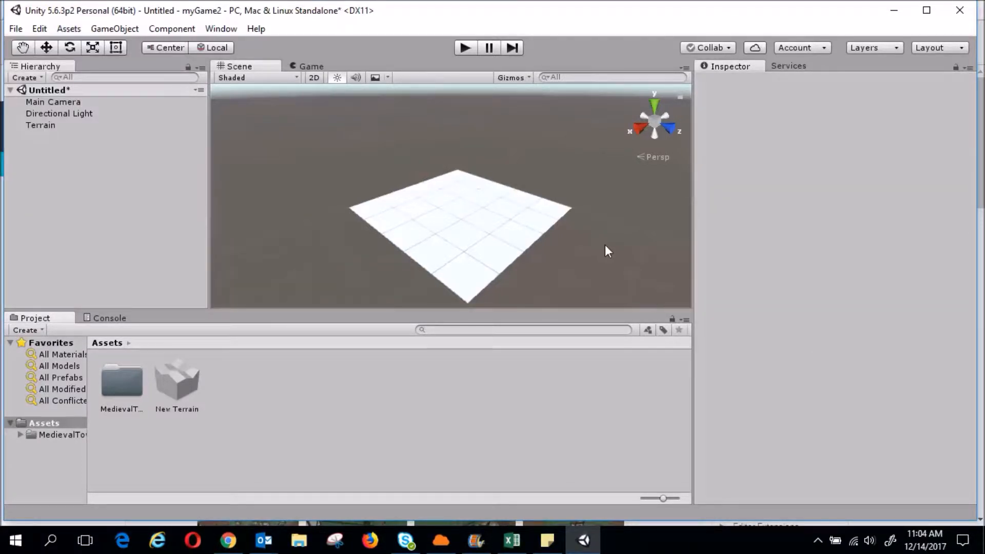
left_click(486, 251)
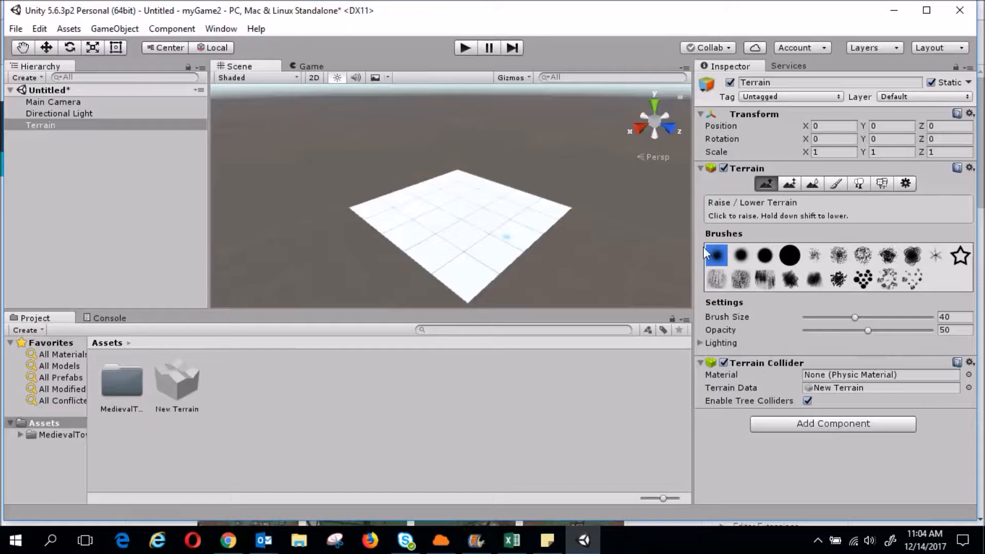
Raise a ridge and dotted bumps across the terrain using soft-edged and dotted brushes
left_click(740, 256)
mouse_move(407, 213)
left_mouse_down()
mouse_move(470, 189)
mouse_move(405, 216)
mouse_move(516, 208)
mouse_move(418, 222)
mouse_move(513, 193)
mouse_move(425, 240)
mouse_move(473, 206)
mouse_move(486, 246)
mouse_move(462, 256)
mouse_move(495, 253)
mouse_move(531, 208)
mouse_move(467, 235)
mouse_move(384, 198)
mouse_move(475, 232)
mouse_move(501, 210)
mouse_move(579, 203)
mouse_move(475, 219)
mouse_move(488, 241)
mouse_move(409, 208)
mouse_move(462, 228)
mouse_move(461, 188)
mouse_move(519, 230)
mouse_move(461, 268)
mouse_move(478, 281)
mouse_move(407, 245)
mouse_move(487, 220)
left_mouse_up()
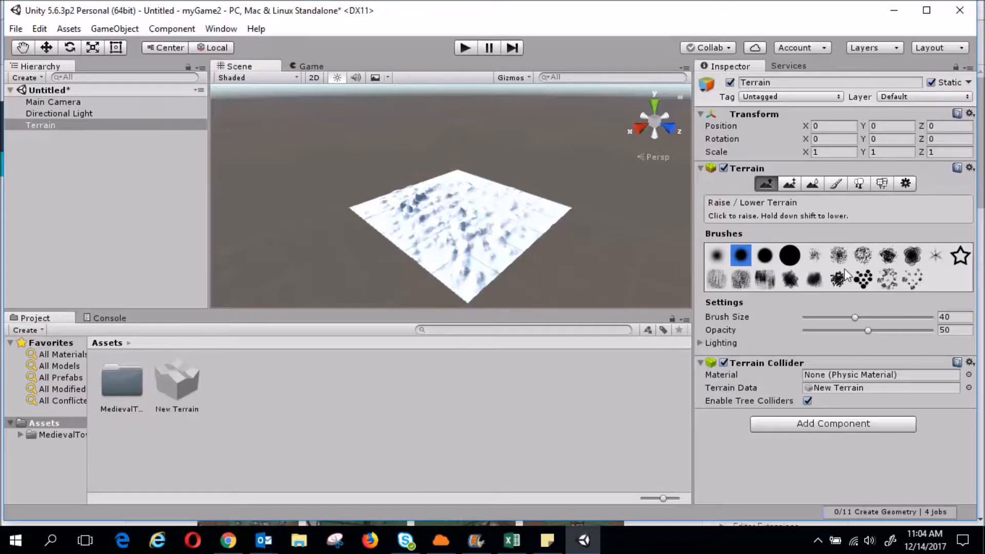
left_click(863, 279)
mouse_move(488, 221)
left_mouse_down()
mouse_move(420, 212)
mouse_move(438, 225)
mouse_move(508, 231)
mouse_move(452, 242)
mouse_move(479, 264)
left_mouse_up()
left_click(908, 280)
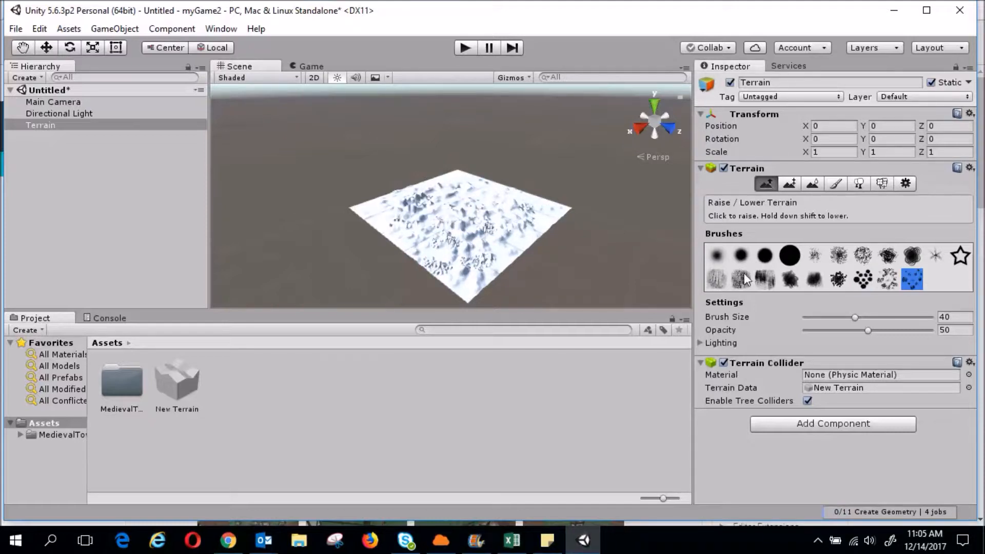
mouse_move(441, 245)
left_mouse_down()
mouse_move(398, 205)
mouse_move(384, 226)
mouse_move(537, 215)
mouse_move(500, 241)
mouse_move(441, 249)
mouse_move(461, 200)
mouse_move(495, 215)
left_mouse_up()
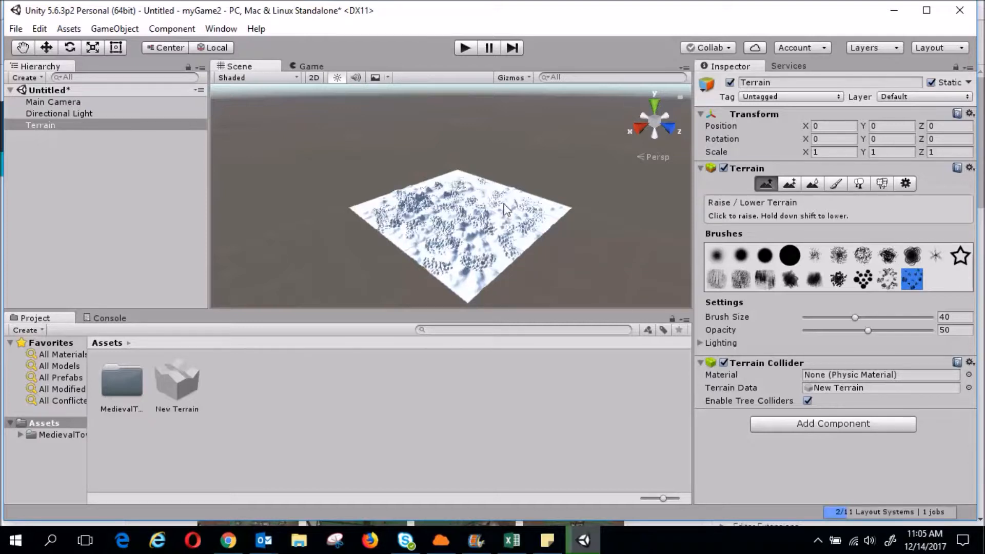
Add more bumps and spikes with splotchy and large round brushes, raising the terrain's centre
left_click(862, 255)
mouse_move(503, 252)
left_mouse_down()
mouse_move(448, 217)
mouse_move(495, 198)
mouse_move(426, 192)
mouse_move(395, 238)
mouse_move(484, 277)
mouse_move(513, 226)
mouse_move(493, 203)
mouse_move(357, 205)
mouse_move(437, 255)
mouse_move(485, 259)
mouse_move(510, 210)
left_mouse_up()
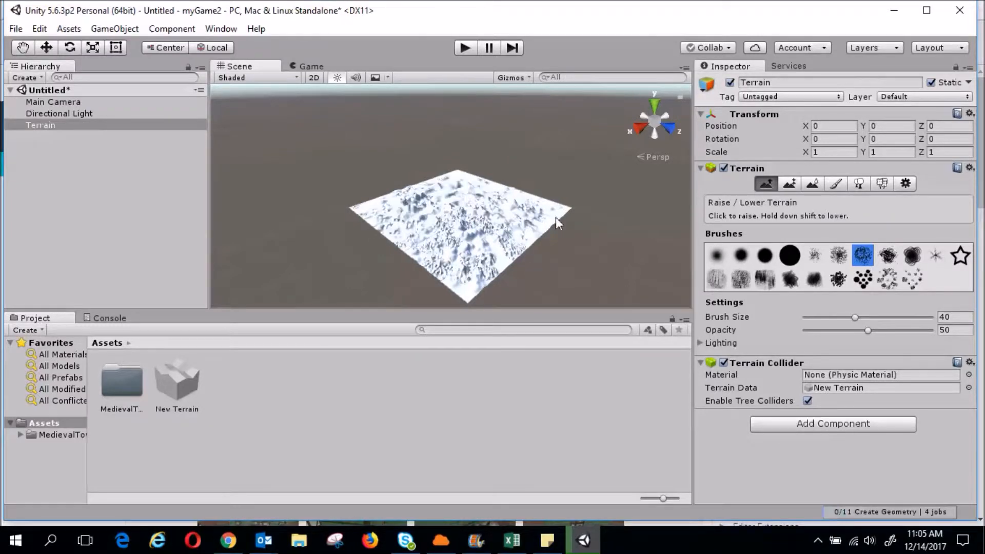
left_click(840, 259)
left_click_drag(449, 216, 513, 220)
left_click(937, 256)
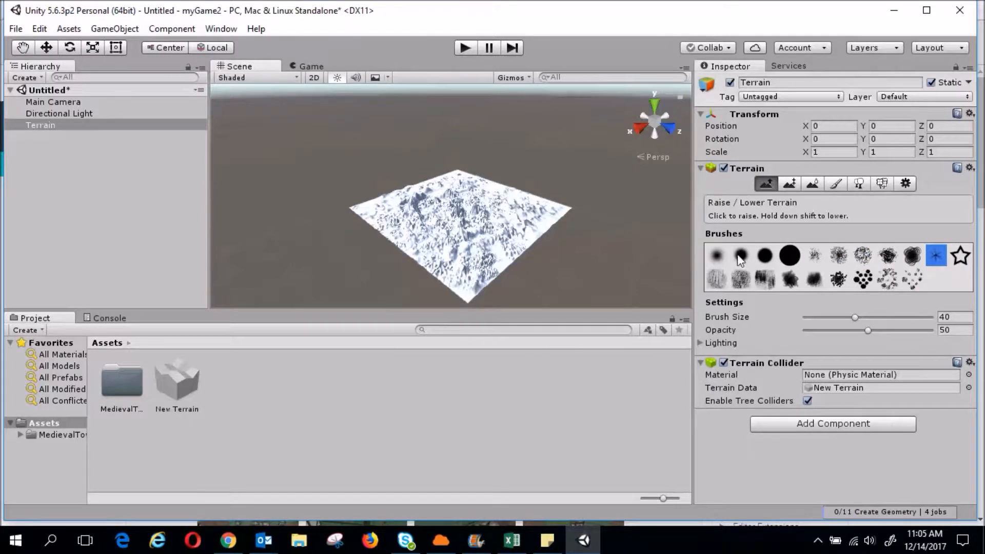
left_click(789, 255)
left_click(488, 225)
mouse_move(487, 226)
left_mouse_down()
mouse_move(472, 200)
mouse_move(436, 220)
mouse_move(405, 215)
mouse_move(518, 218)
mouse_move(475, 192)
mouse_move(421, 190)
left_mouse_up()
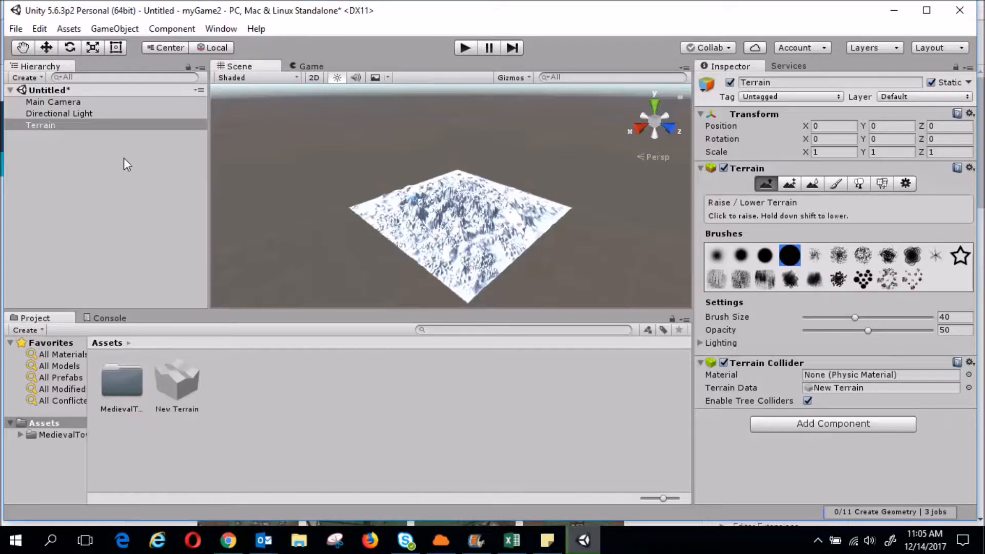
Zoom, orbit and pan to inspect the sculpted terrain, then select Paint Height (Height 0)
left_click(22, 47)
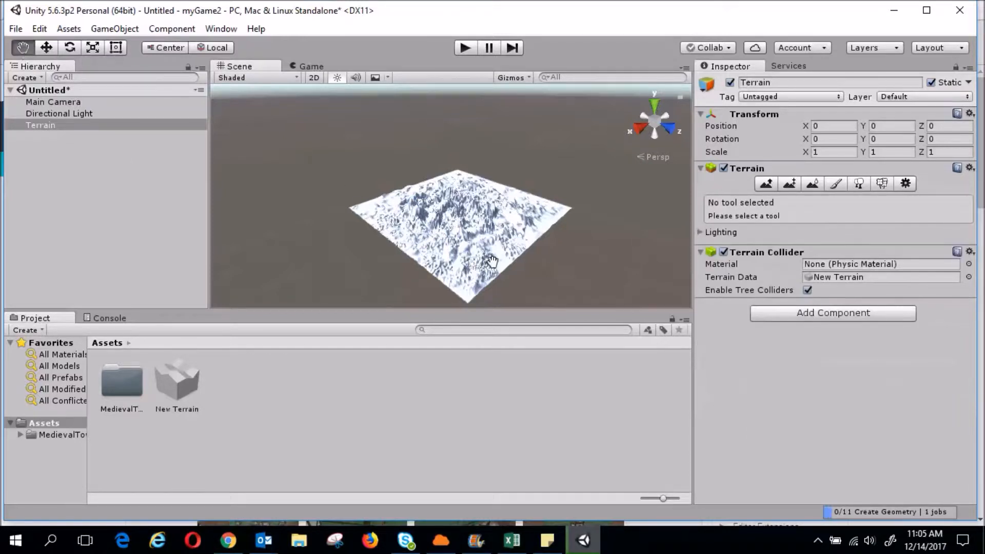
scroll(492, 262, "up", 1)
scroll(491, 262, "up", 10)
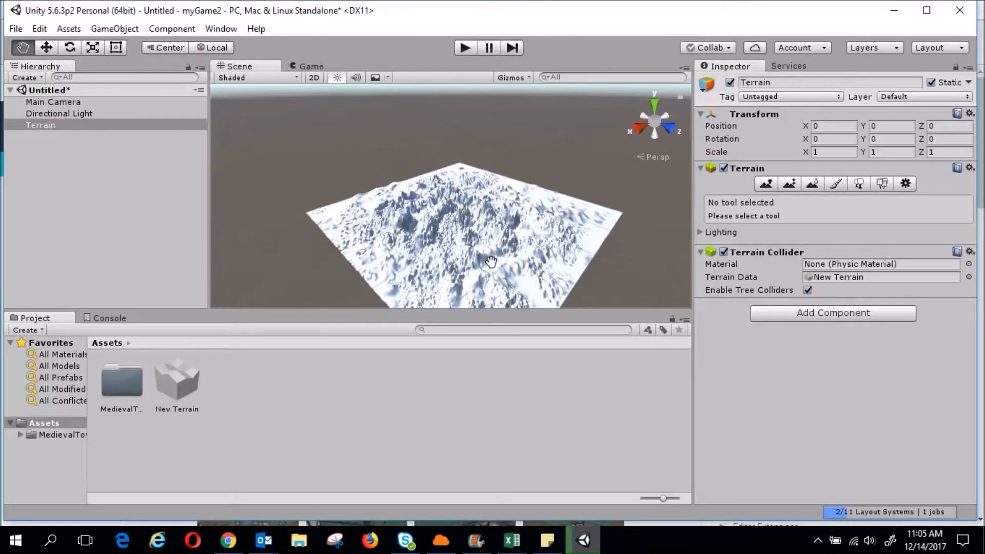
scroll(491, 262, "up", 3)
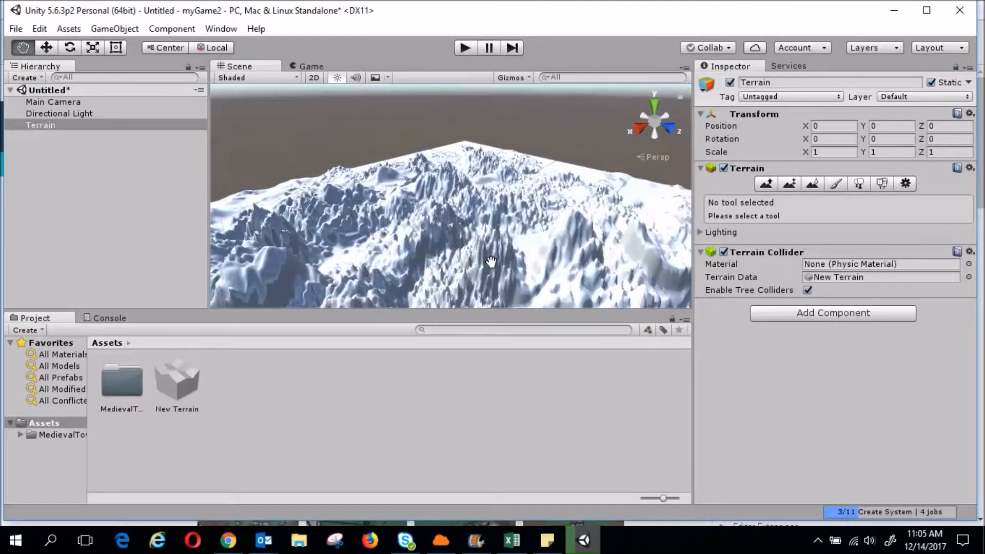
left_click_drag(510, 241, 403, 293, "alt")
left_click_drag(475, 249, 484, 247)
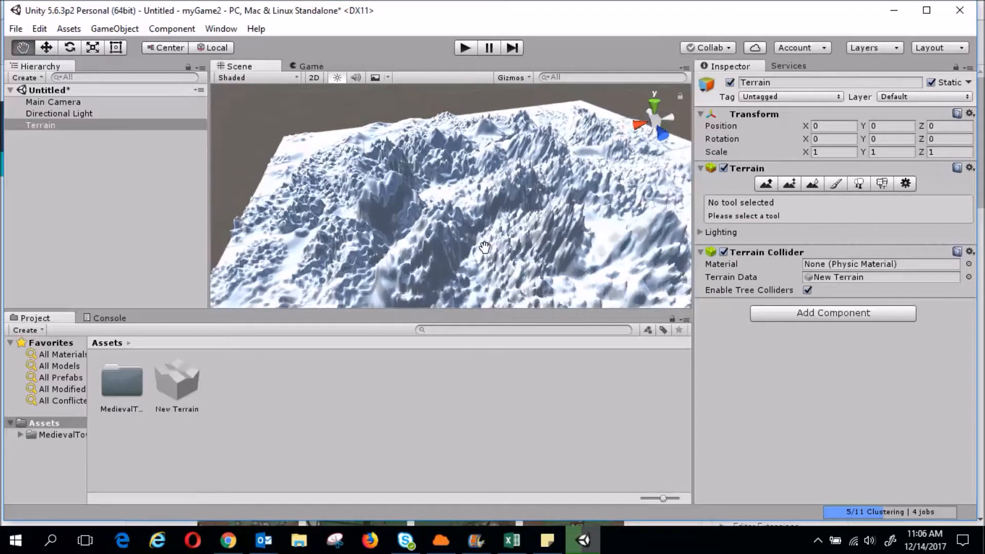
scroll(485, 247, "down", 2)
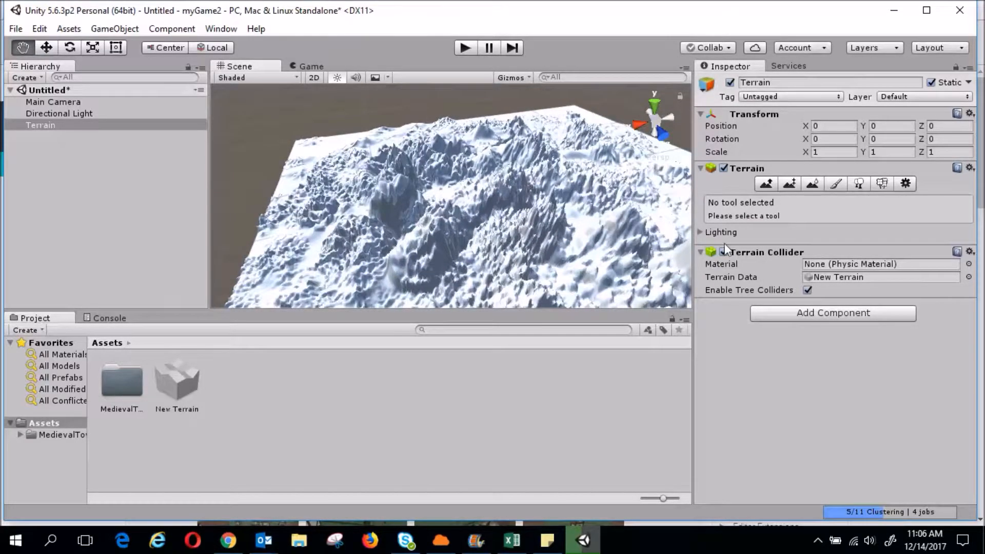
left_click(787, 182)
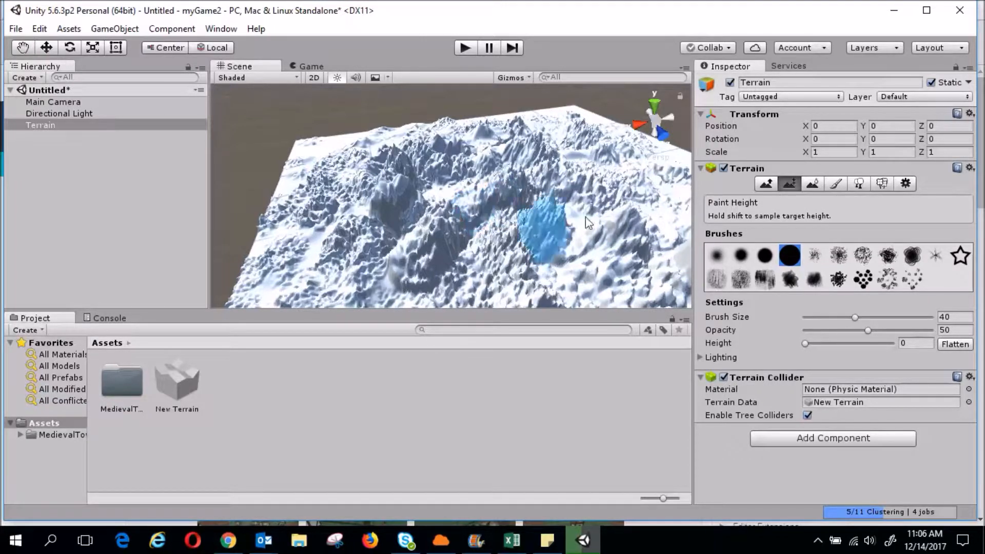
Smooth the jagged terrain peaks with Smooth Height, then paint a flat height-0 patch in the centre
left_click(813, 184)
mouse_move(639, 165)
left_mouse_down()
mouse_move(462, 165)
mouse_move(595, 136)
mouse_move(372, 193)
mouse_move(300, 195)
mouse_move(318, 167)
left_mouse_up()
mouse_move(295, 228)
left_mouse_down()
mouse_move(435, 294)
mouse_move(492, 288)
mouse_move(524, 279)
mouse_move(493, 239)
mouse_move(456, 215)
mouse_move(446, 175)
mouse_move(423, 164)
mouse_move(386, 180)
mouse_move(395, 200)
mouse_move(392, 182)
mouse_move(374, 178)
mouse_move(486, 137)
mouse_move(533, 149)
mouse_move(384, 149)
mouse_move(405, 138)
mouse_move(356, 137)
mouse_move(618, 146)
mouse_move(621, 165)
mouse_move(580, 202)
mouse_move(550, 196)
mouse_move(631, 154)
mouse_move(540, 143)
mouse_move(306, 250)
mouse_move(326, 191)
left_mouse_up()
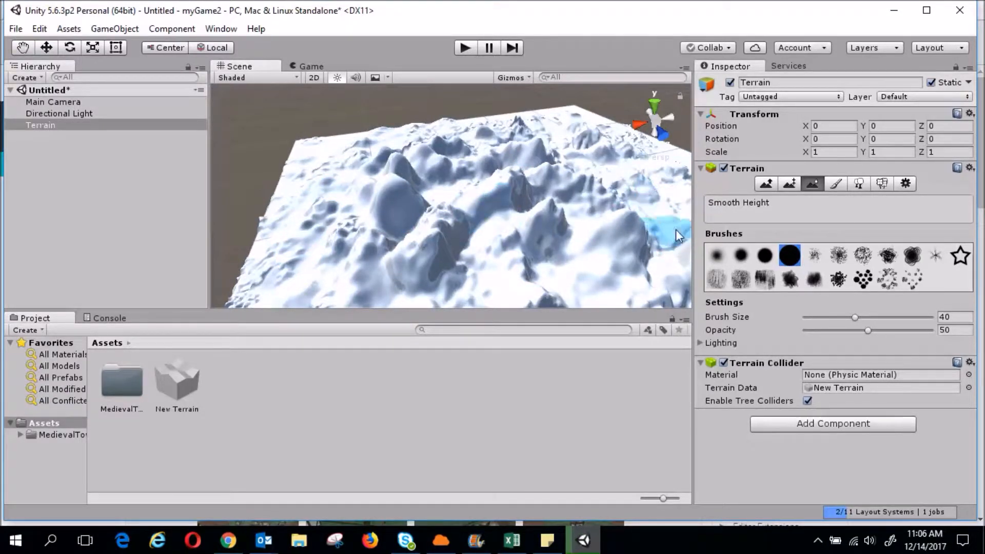
left_click(791, 183)
mouse_move(478, 205)
left_mouse_down()
mouse_move(445, 208)
mouse_move(478, 186)
mouse_move(476, 211)
mouse_move(492, 220)
mouse_move(476, 210)
mouse_move(521, 193)
mouse_move(471, 213)
mouse_move(475, 228)
mouse_move(505, 215)
mouse_move(528, 230)
mouse_move(508, 203)
mouse_move(478, 230)
mouse_move(465, 215)
left_mouse_up()
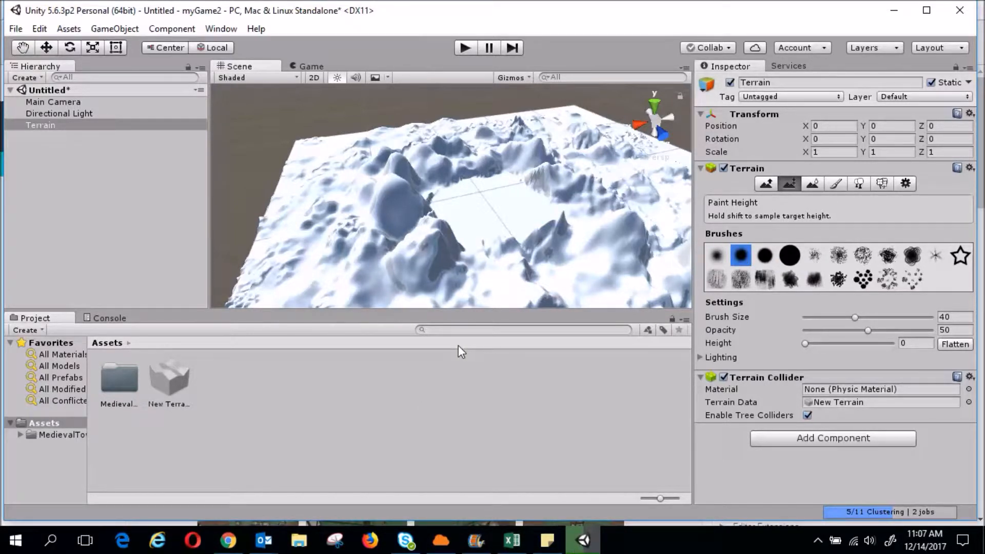
Add a terrain texture with the grass image as its albedo, covering the terrain in grass
left_click(839, 186)
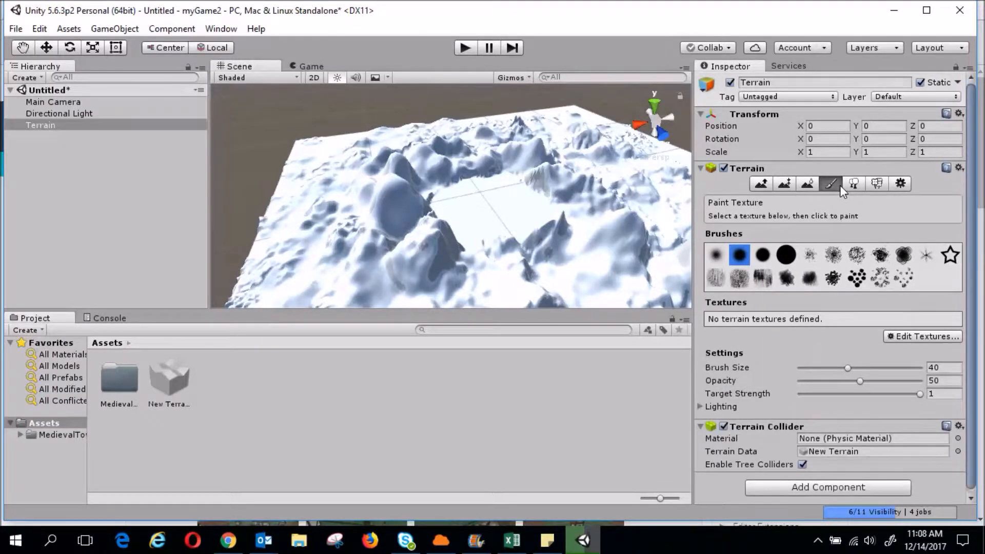
left_click(912, 335)
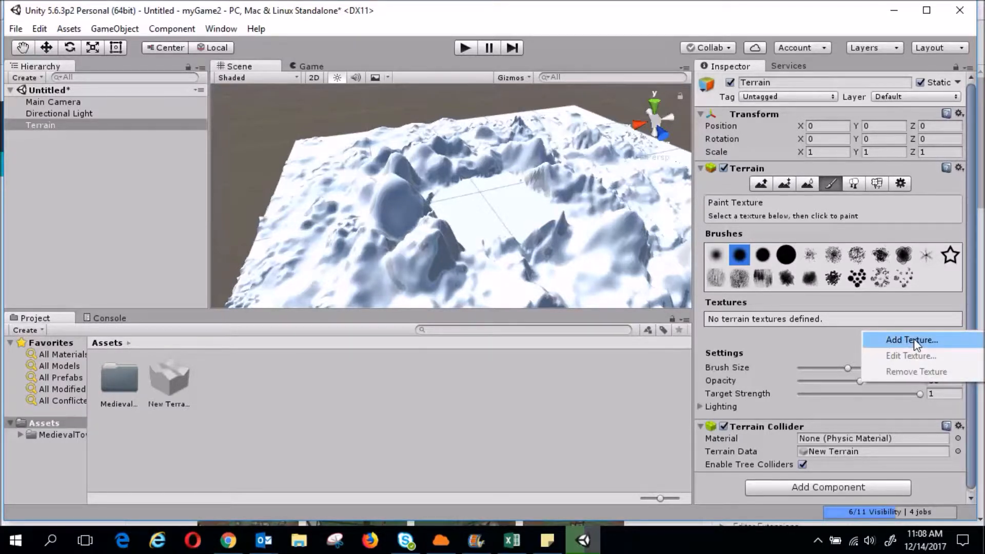
left_click(913, 340)
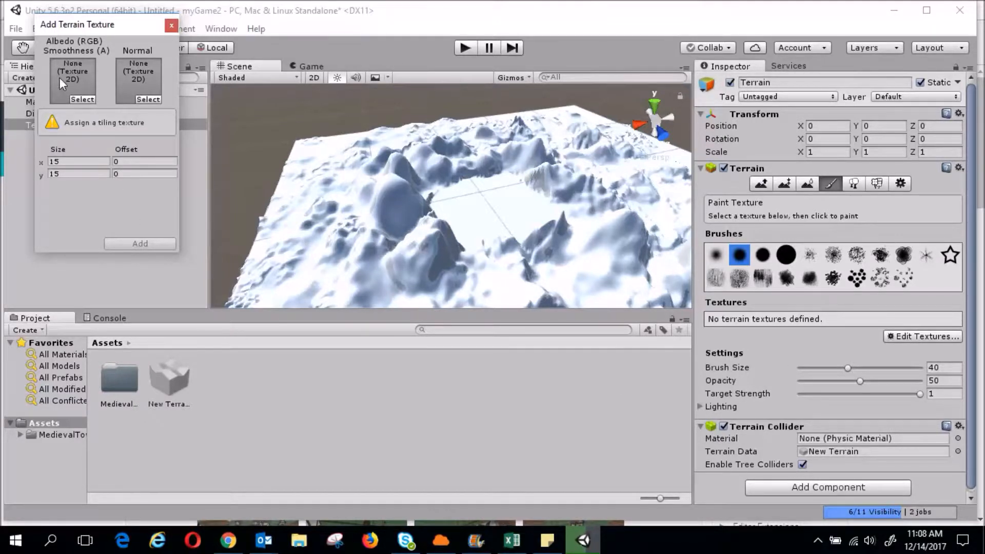
left_click(82, 99)
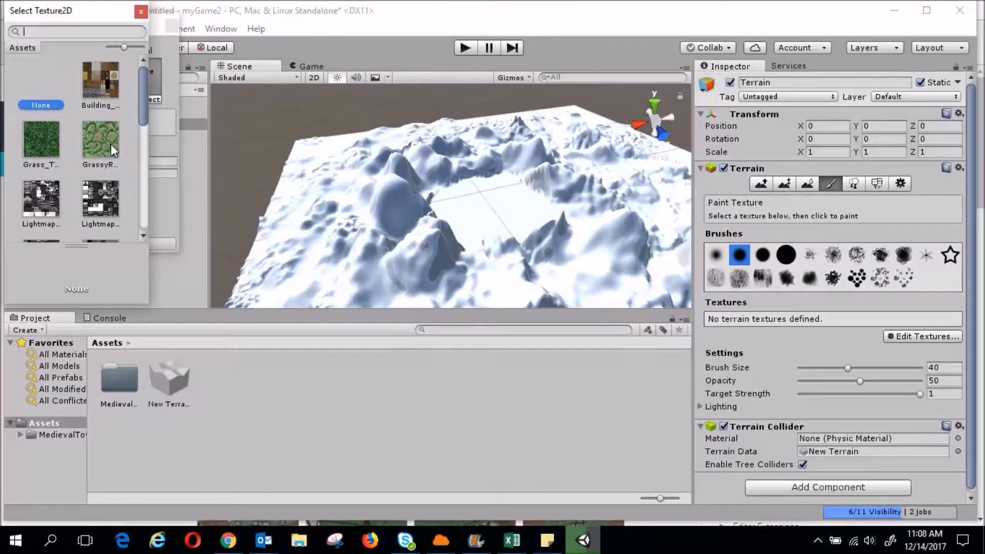
left_click(48, 149)
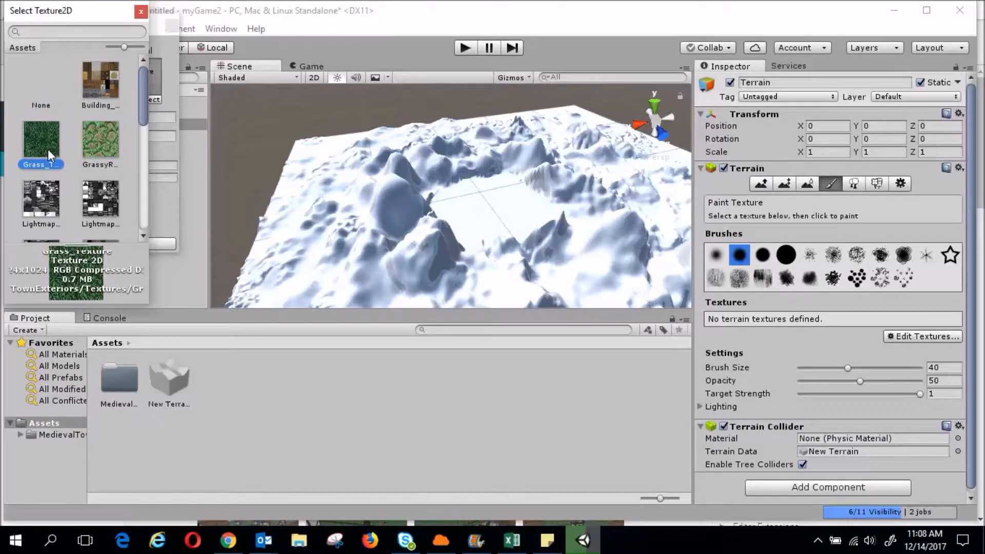
left_click(140, 11)
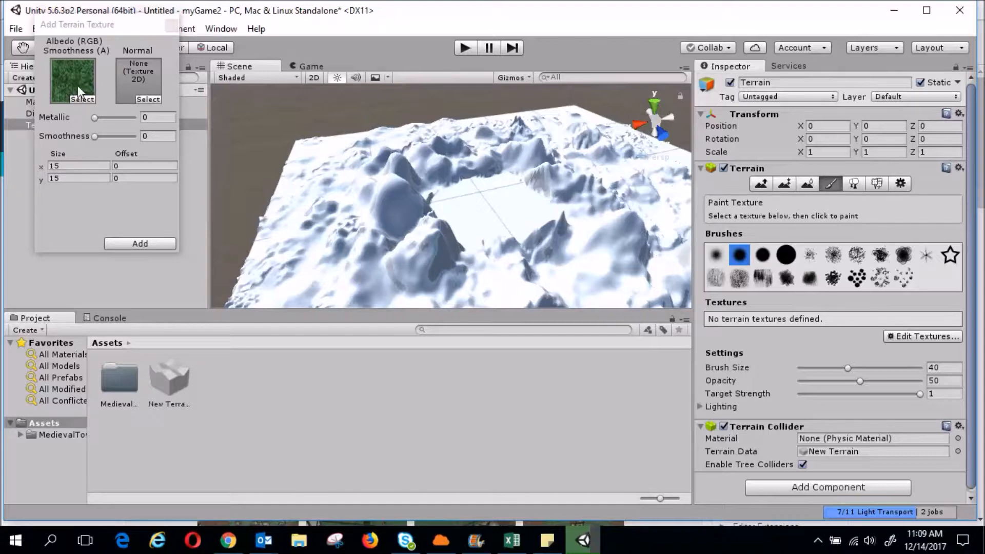
left_click(141, 242)
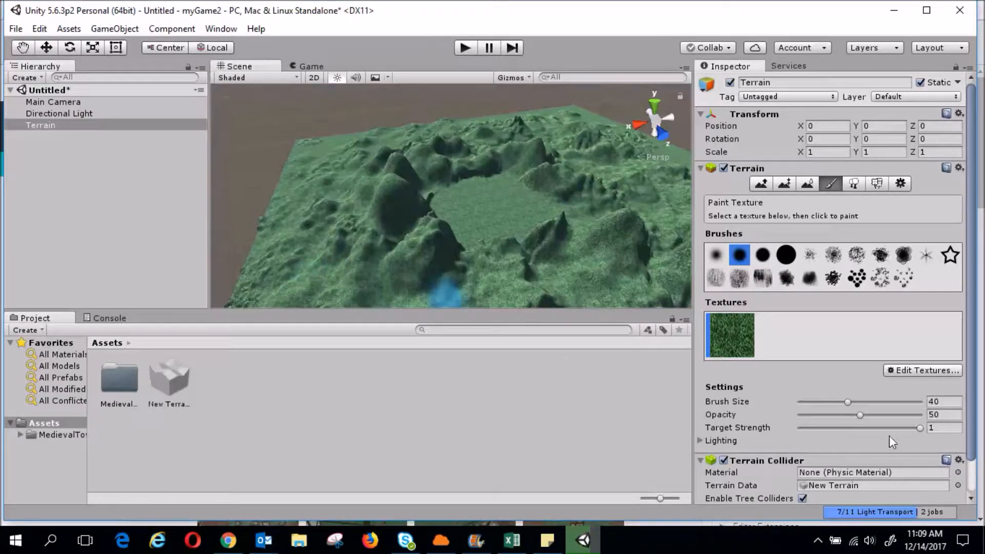
left_click(922, 372)
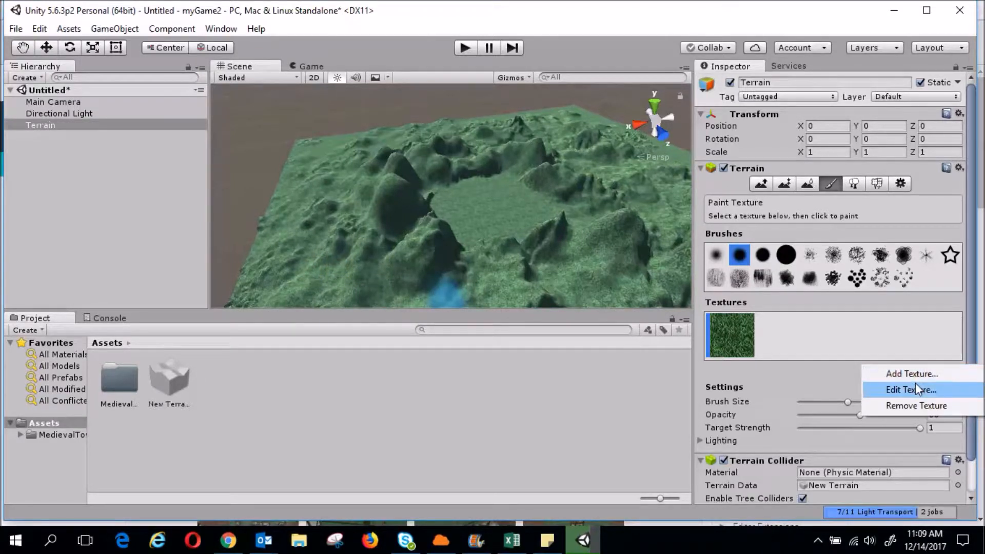
Add GrassyRocks as the second terrain texture and select it for painting
left_click(918, 374)
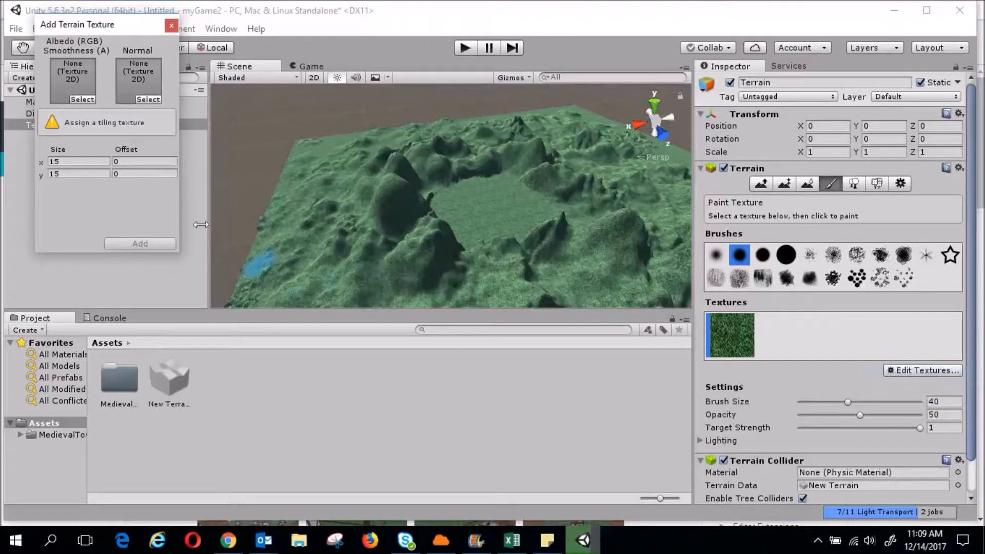
left_click(82, 100)
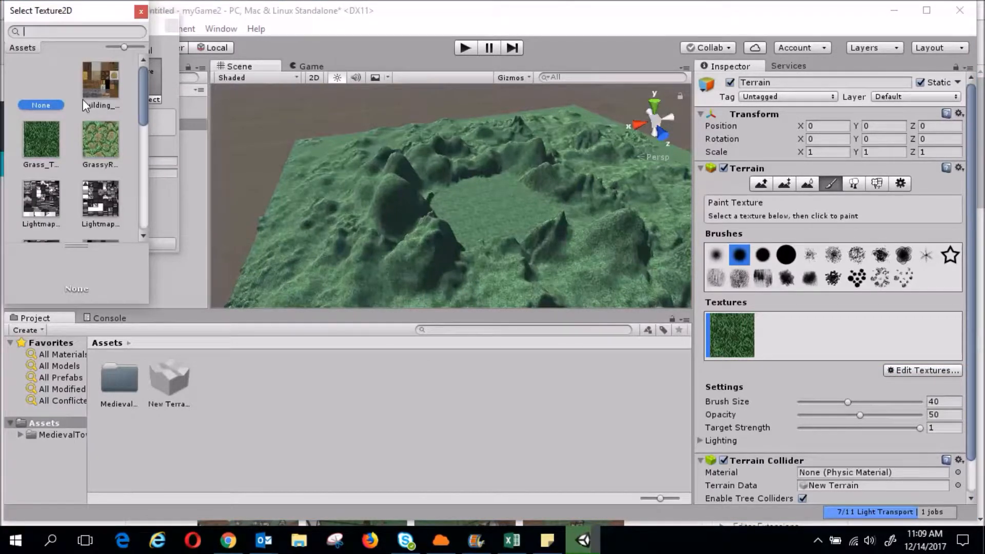
left_click(100, 141)
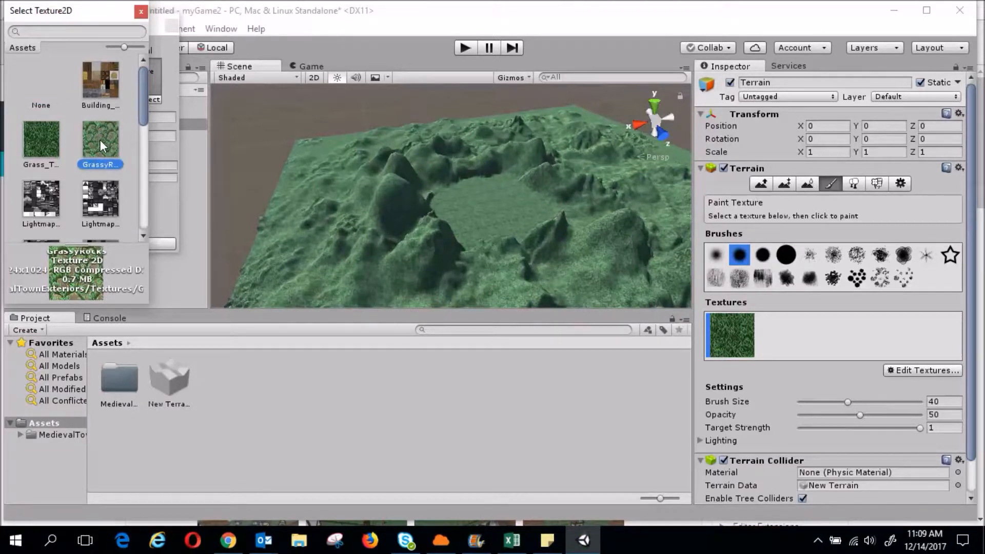
left_click(141, 12)
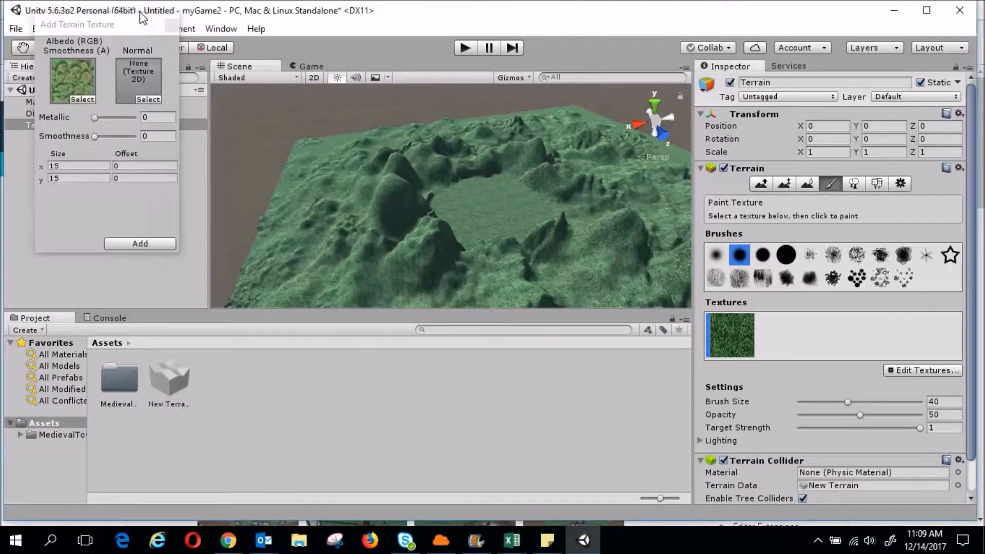
left_click(69, 87)
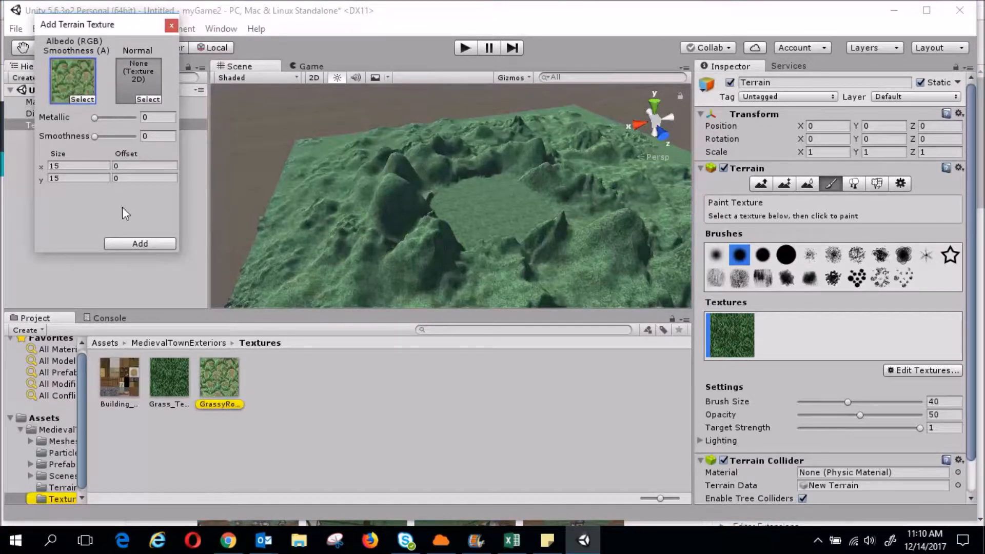
left_click(139, 244)
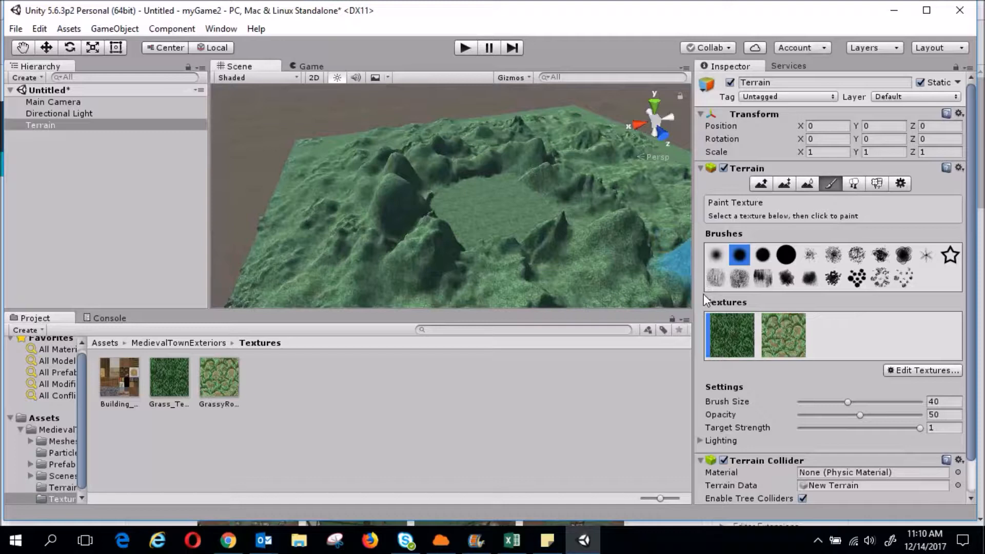
left_click(801, 344)
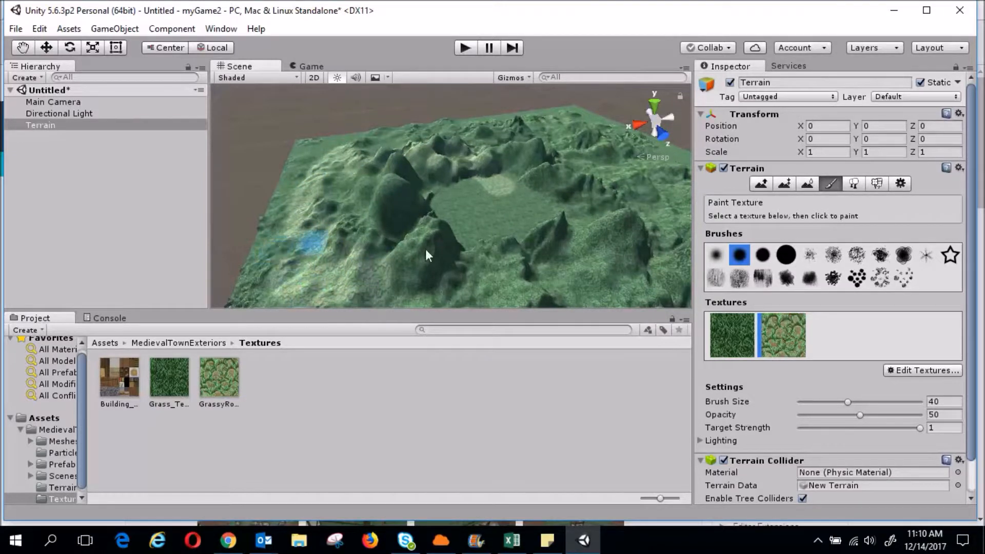
Brush GrassyRocks with a patchy brush over the central clearing and right slope, opacity 56
left_click(859, 279)
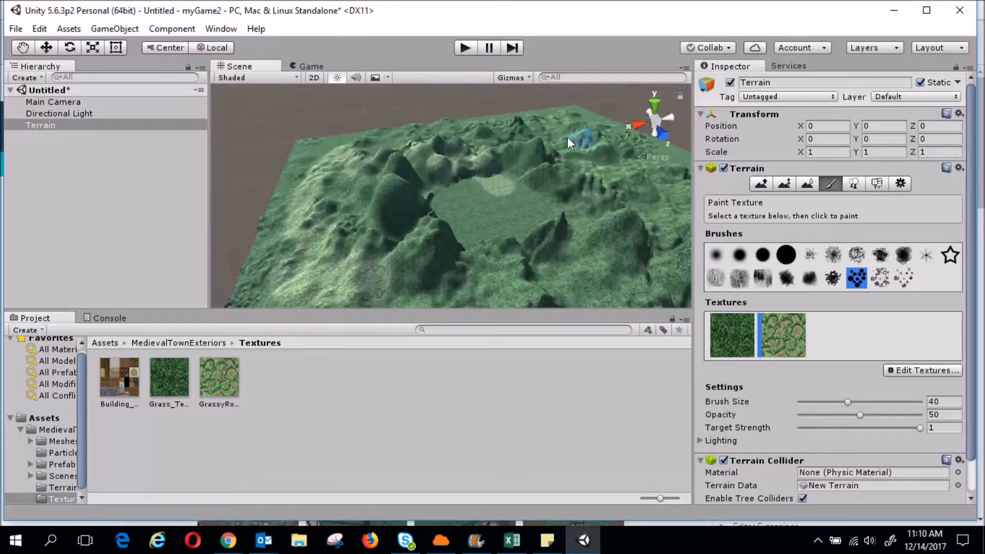
left_click_drag(459, 145, 651, 177)
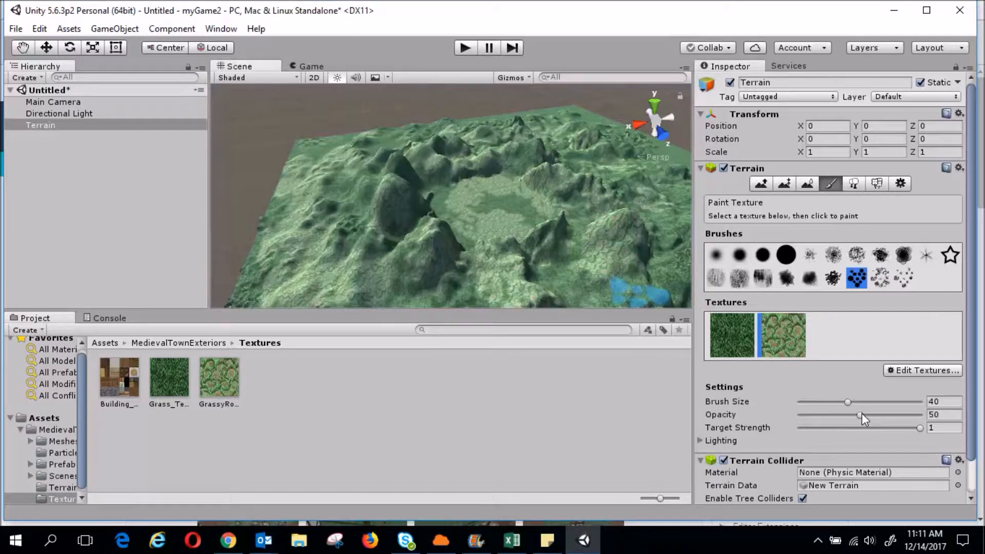
left_click_drag(861, 414, 867, 414)
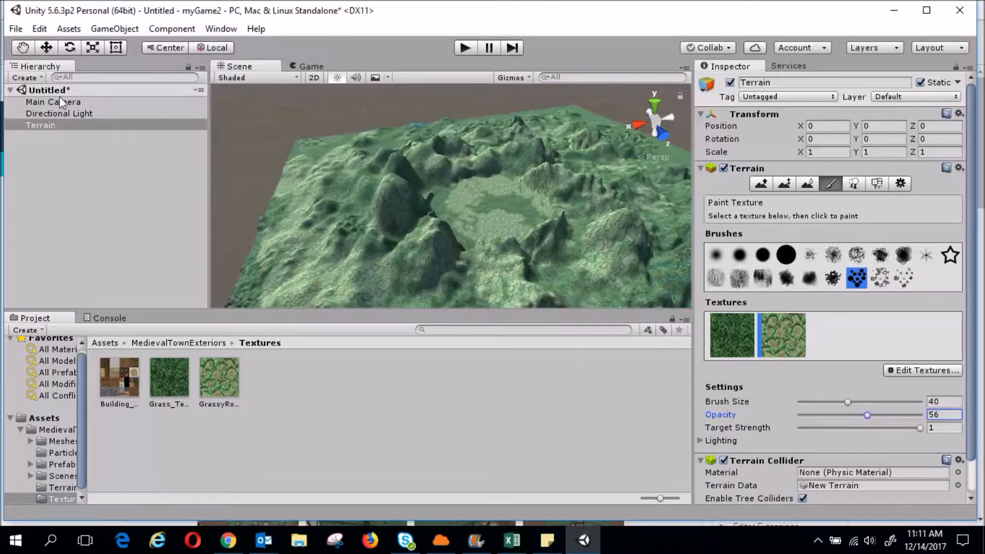
Open Assets > MedievalTownExteriors > Prefabs in the Project panel
left_click(23, 47)
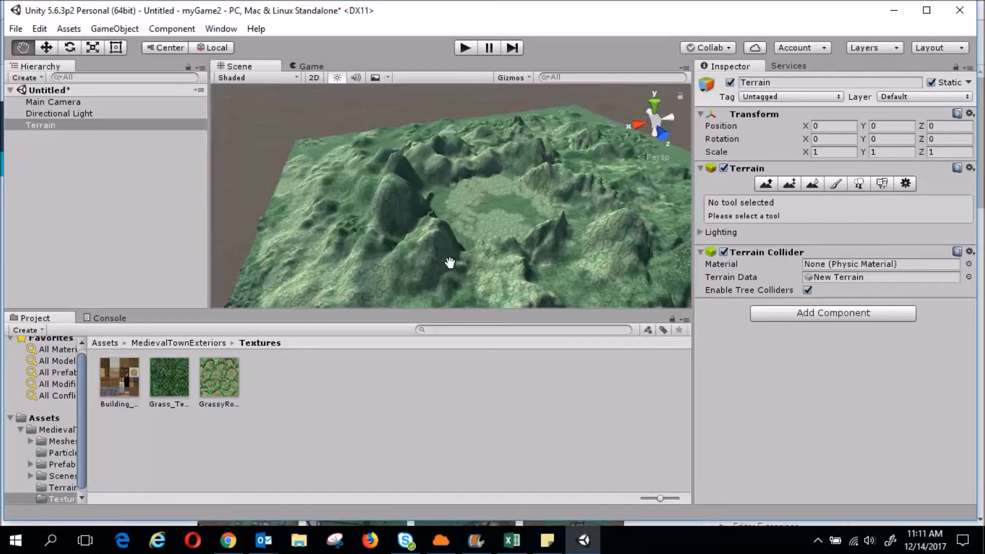
scroll(451, 263, "up", 5)
scroll(480, 271, "up", 2)
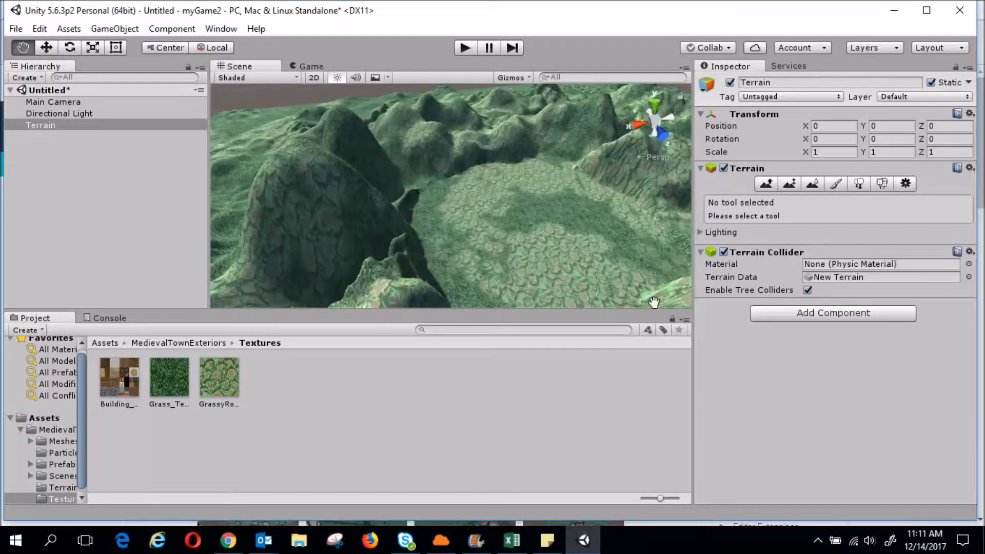
scroll(645, 289, "up", 2)
scroll(648, 290, "up", 2)
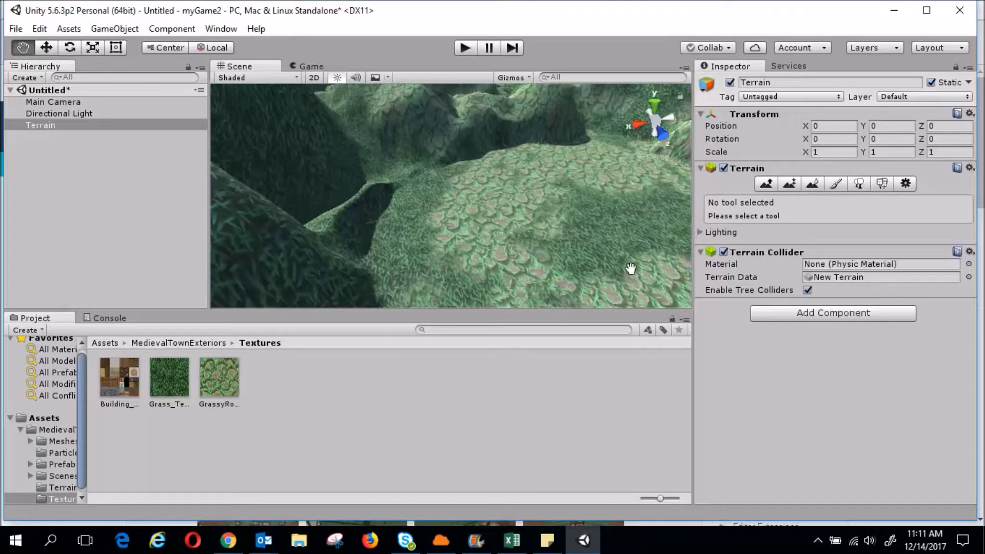
left_click_drag(626, 264, 599, 251, "alt")
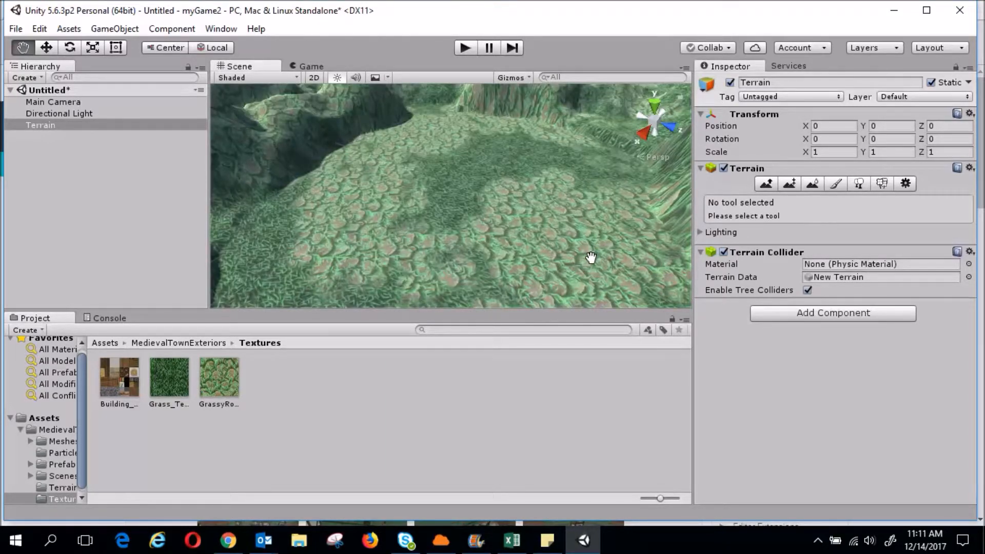
left_click(47, 420)
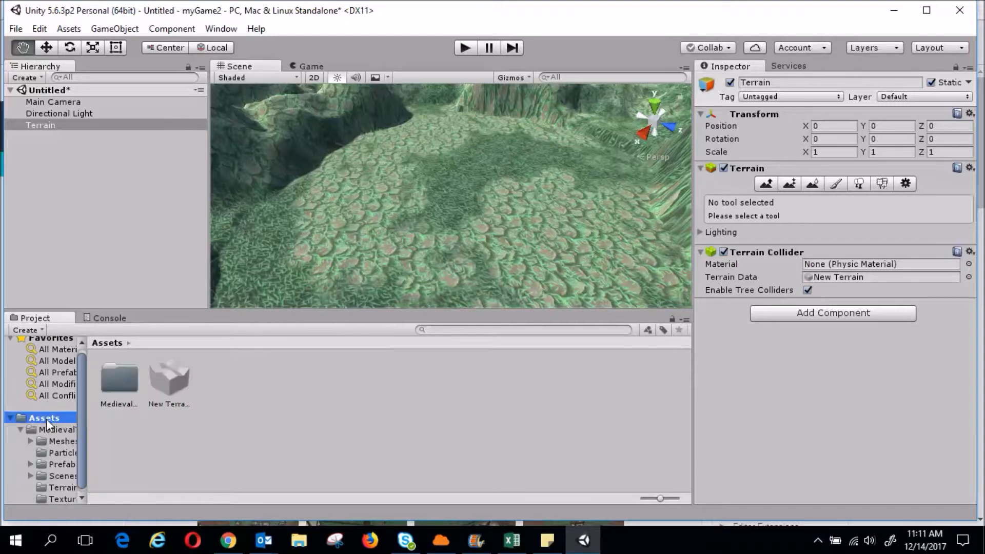
double_click(125, 387)
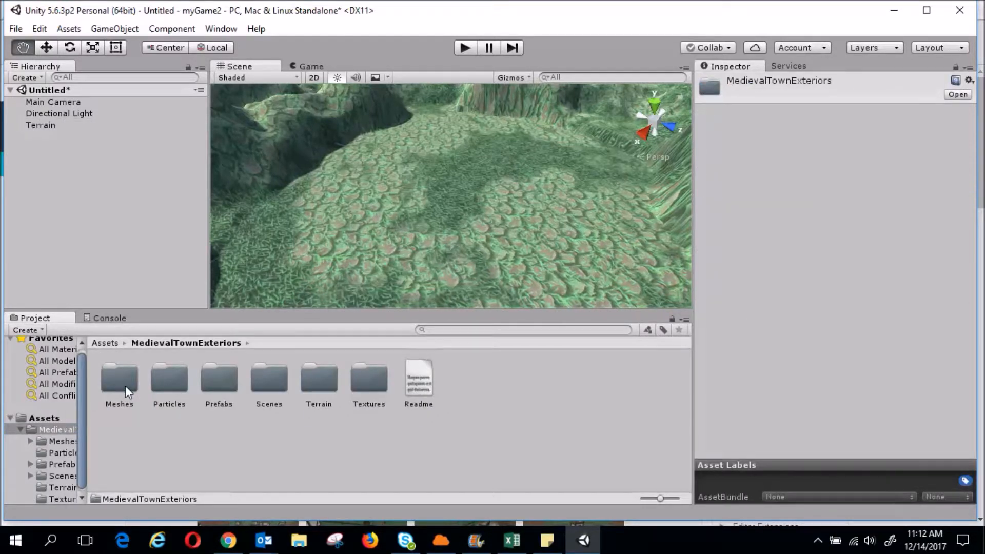
double_click(218, 382)
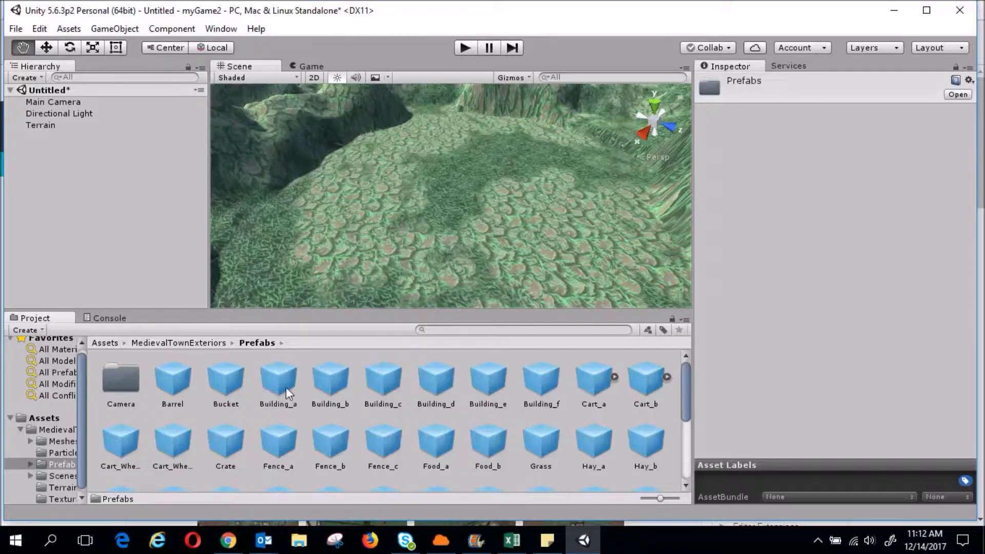
Place the Building_a prefab on the terrain and rotate it upright
left_click_drag(282, 385, 417, 157)
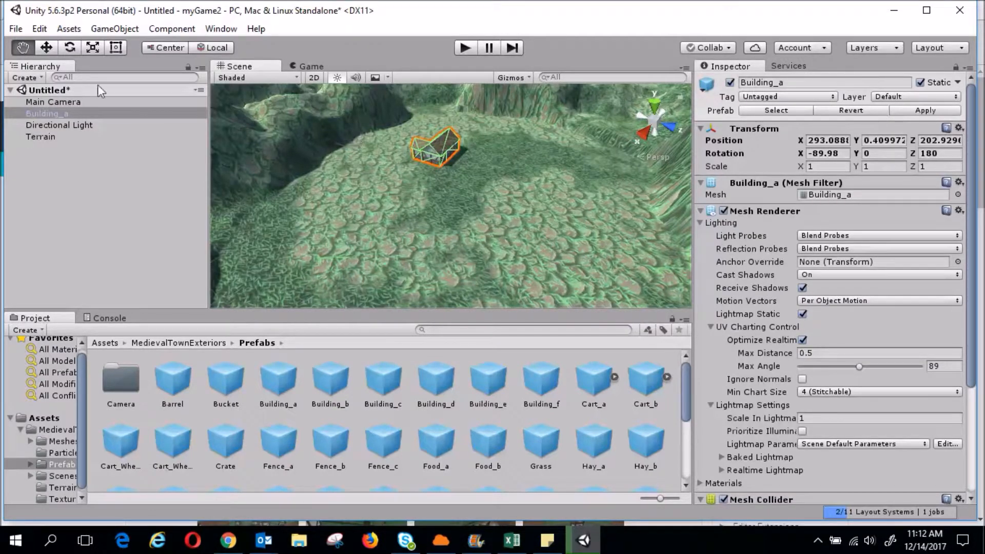
left_click(70, 47)
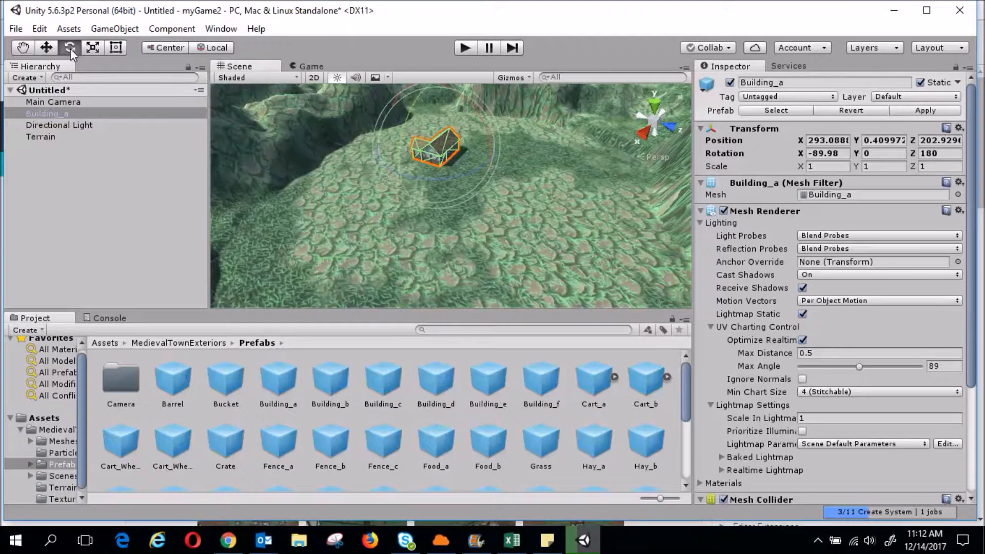
mouse_move(395, 174)
left_mouse_down()
mouse_move(463, 183)
mouse_move(491, 162)
mouse_move(389, 161)
mouse_move(460, 180)
mouse_move(490, 134)
mouse_move(500, 153)
mouse_move(482, 170)
mouse_move(404, 184)
left_mouse_up()
scroll(397, 169, "up", 3)
left_click_drag(382, 140, 473, 113)
left_click(464, 216)
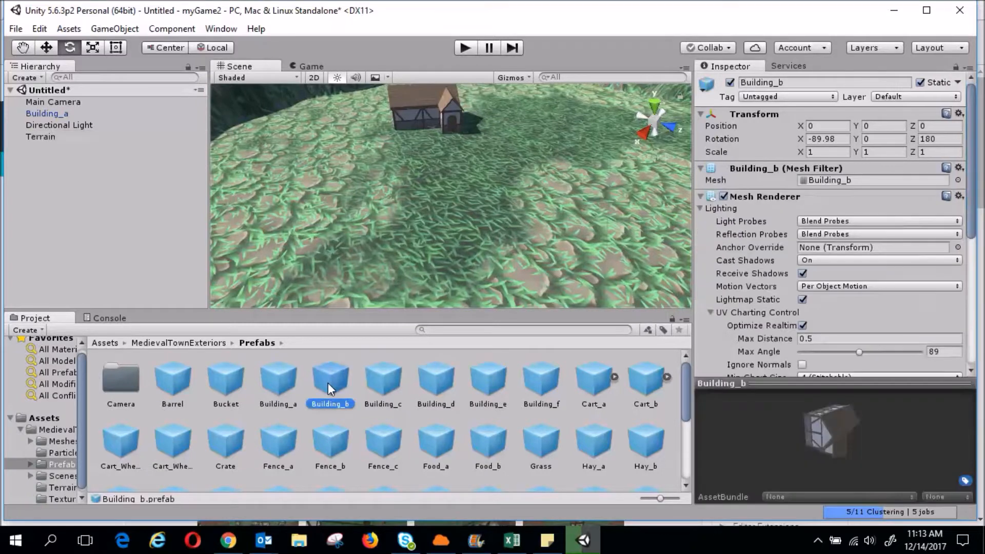
Place Building_b on the left of the clearing and rotate it into its final orientation
left_click_drag(331, 388, 284, 172)
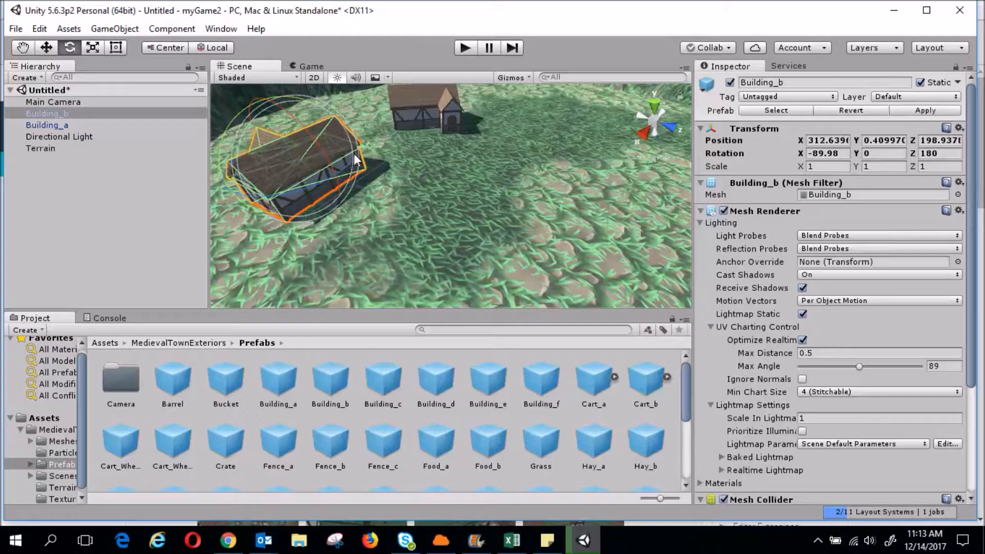
left_click_drag(356, 157, 314, 159)
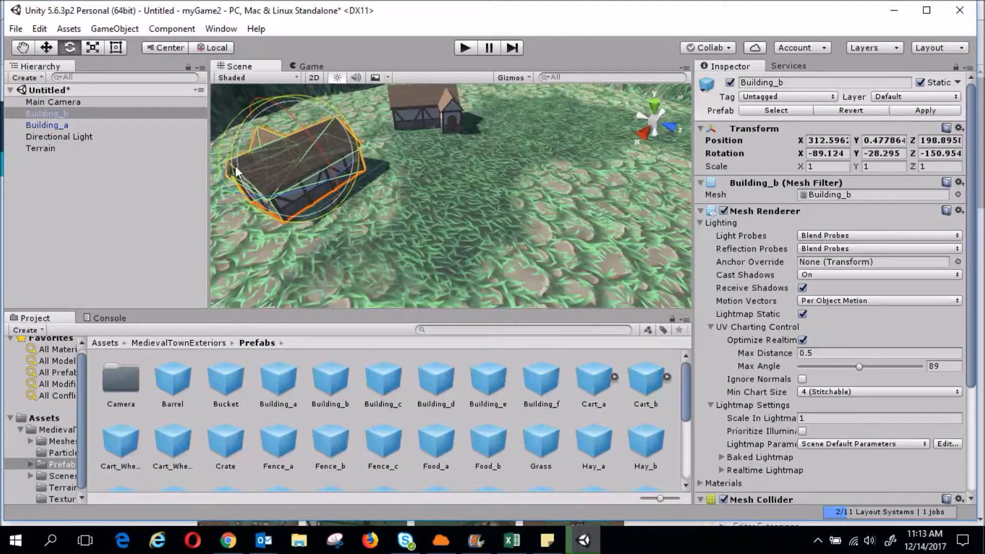
left_click_drag(240, 177, 294, 186)
left_click_drag(310, 131, 323, 139)
left_click_drag(289, 105, 343, 177)
left_click(398, 215)
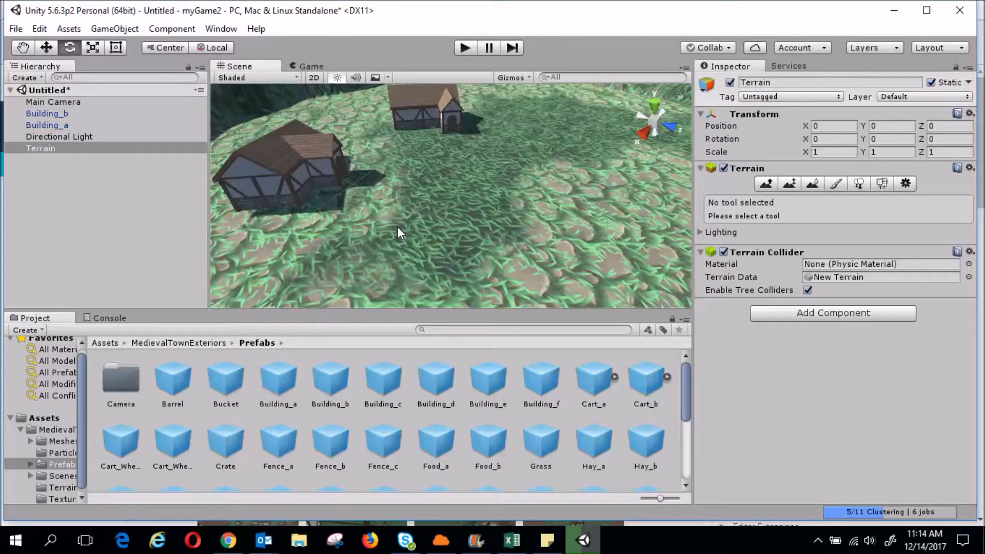
Drop the Building_c prefab onto the terrain on the right
left_click(766, 183)
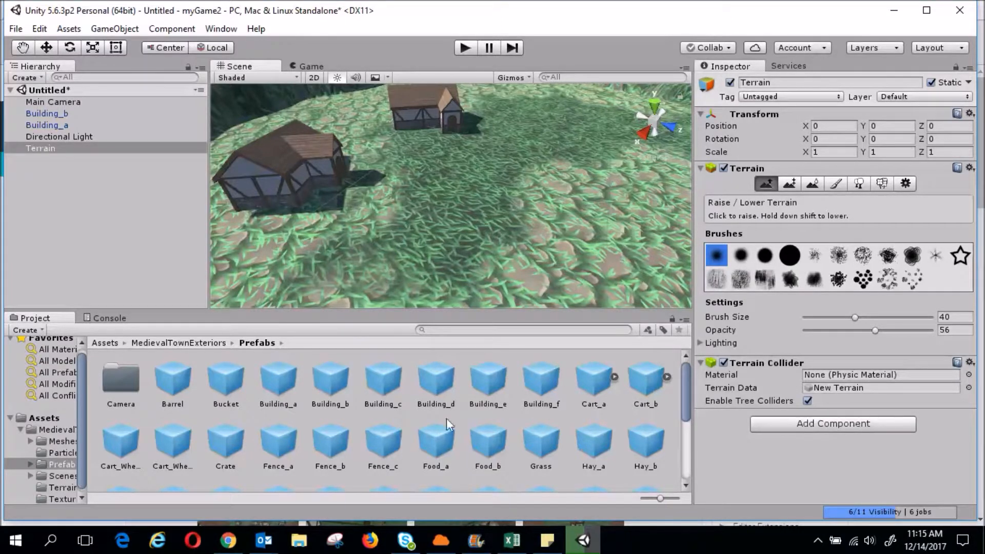
left_click(389, 387)
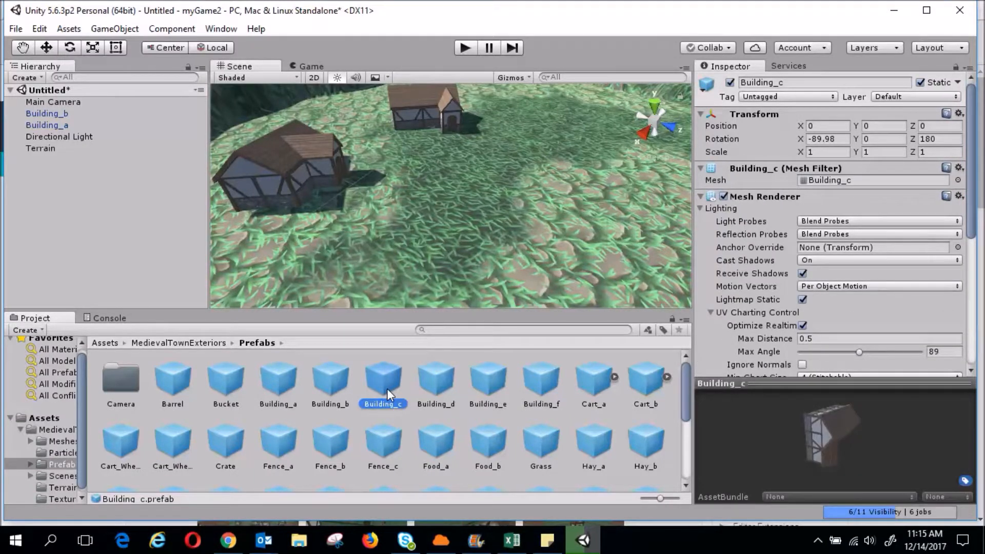
left_click_drag(387, 389, 575, 183)
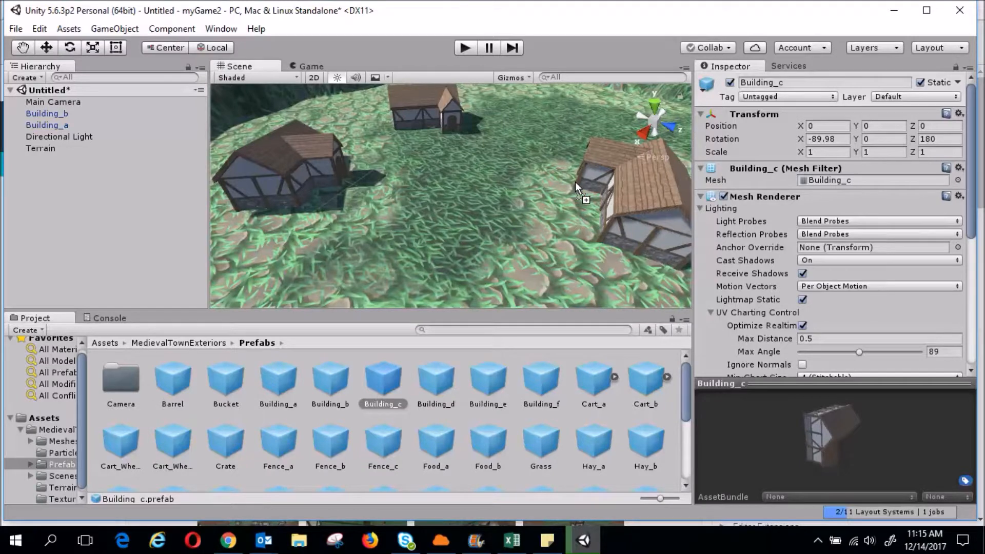
left_click_drag(575, 183, 574, 181)
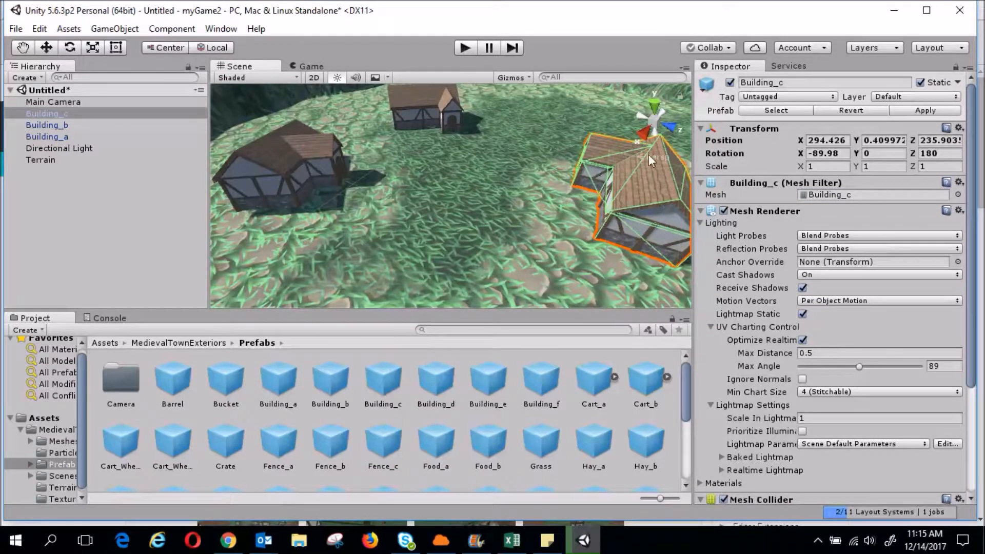
left_click_drag(587, 153, 584, 171)
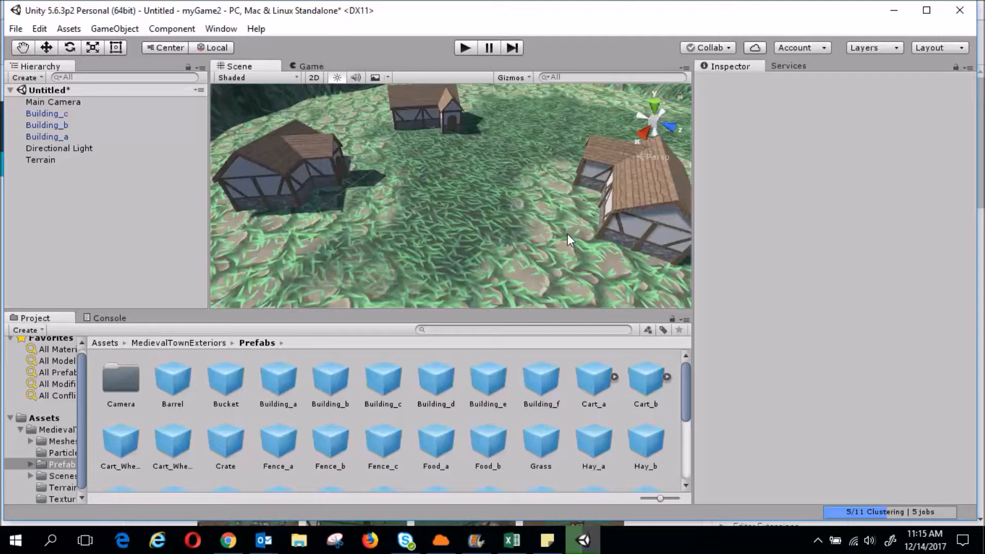
Place a Barrel beside the left house and a Hay_b bale near the right house
left_click(170, 384)
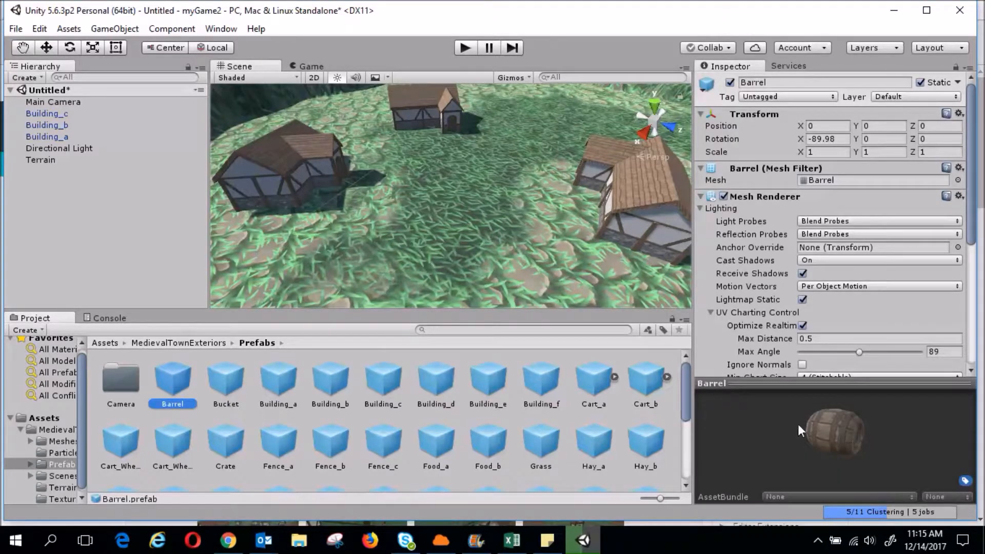
left_click_drag(168, 379, 310, 266)
left_click_drag(276, 224, 275, 224)
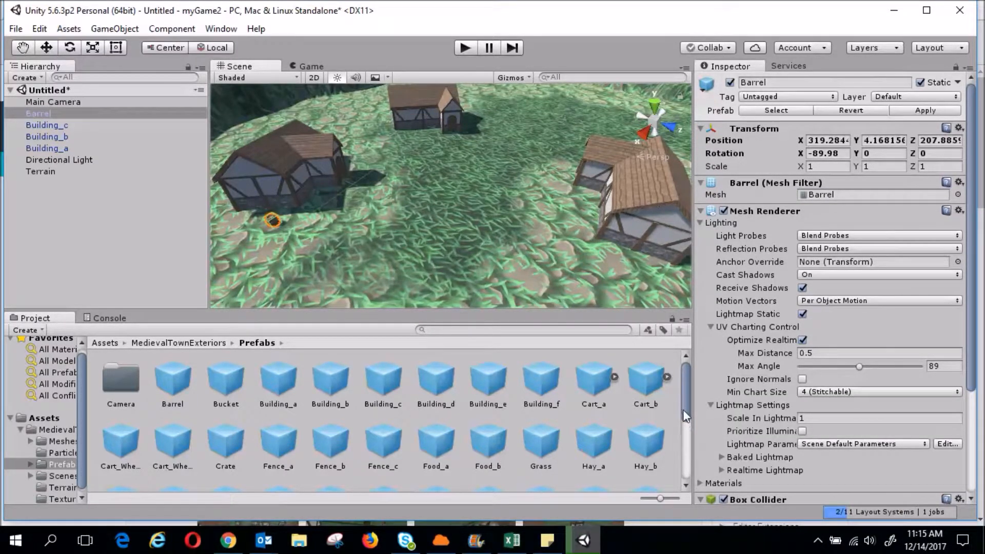
scroll(682, 416, "down", 2)
left_click(645, 423)
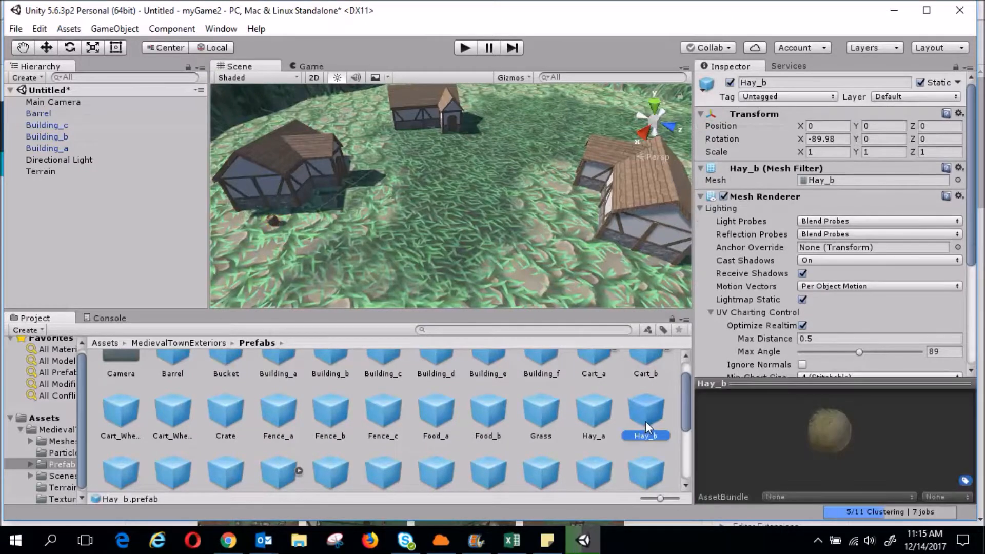
left_click_drag(823, 434, 774, 433)
left_click_drag(642, 423, 577, 261)
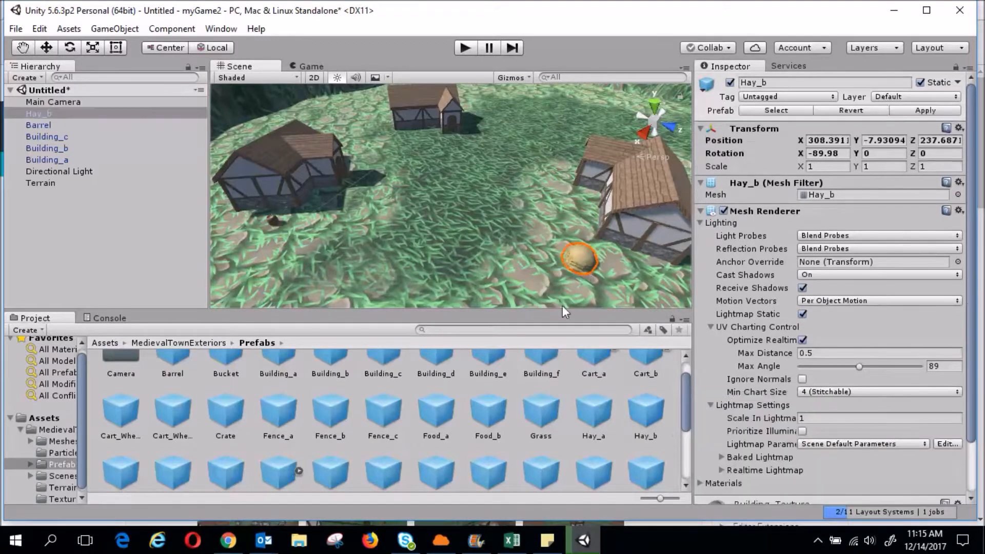
Scatter Rock_d and two Rock_c rocks on the terrain and add a Lantern
scroll(505, 450, "down", 2)
left_click_drag(221, 464, 380, 253)
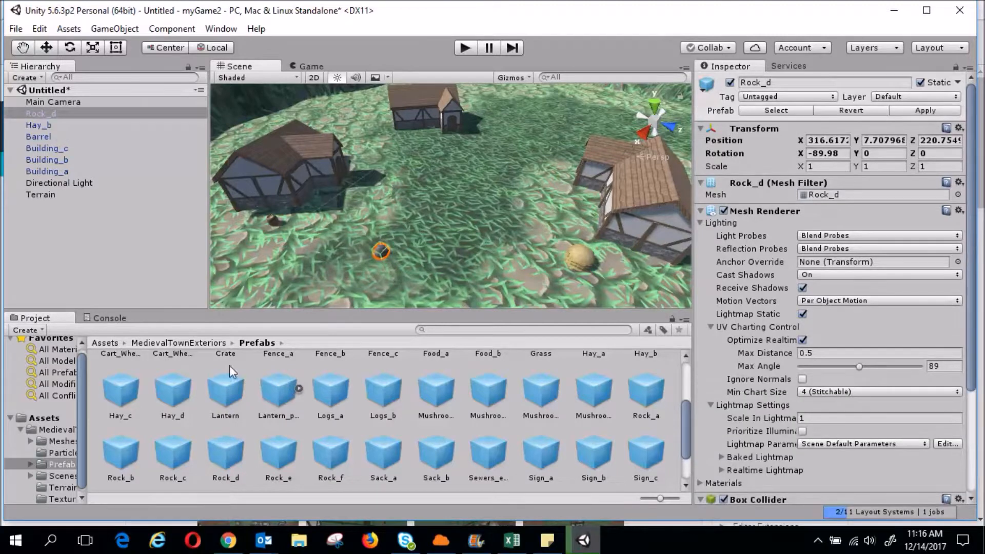
left_click_drag(166, 451, 340, 261)
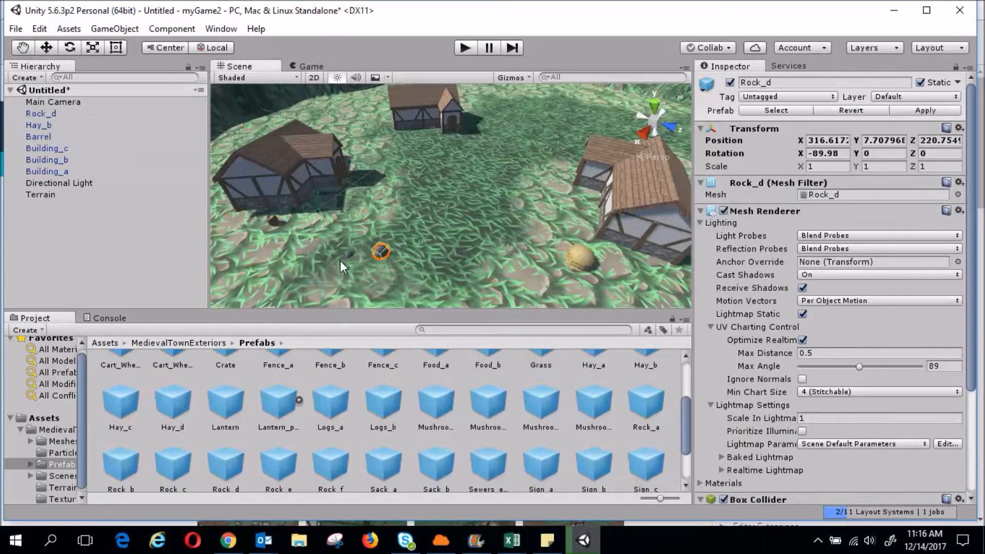
left_click_drag(171, 461, 488, 237)
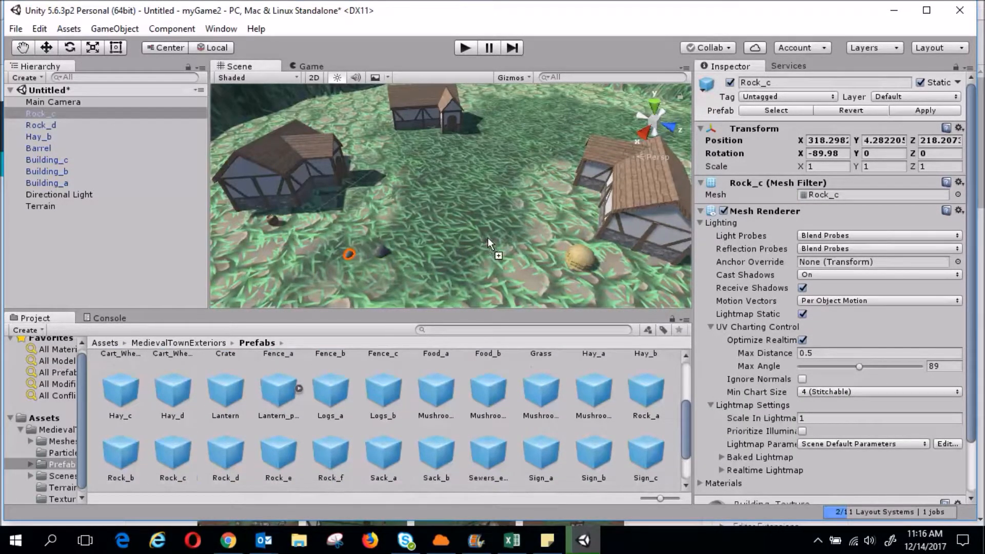
left_click_drag(544, 149, 547, 150)
left_click_drag(226, 395, 505, 108)
Place the Well near the left house and a Sign_d on that house
scroll(496, 433, "down", 3)
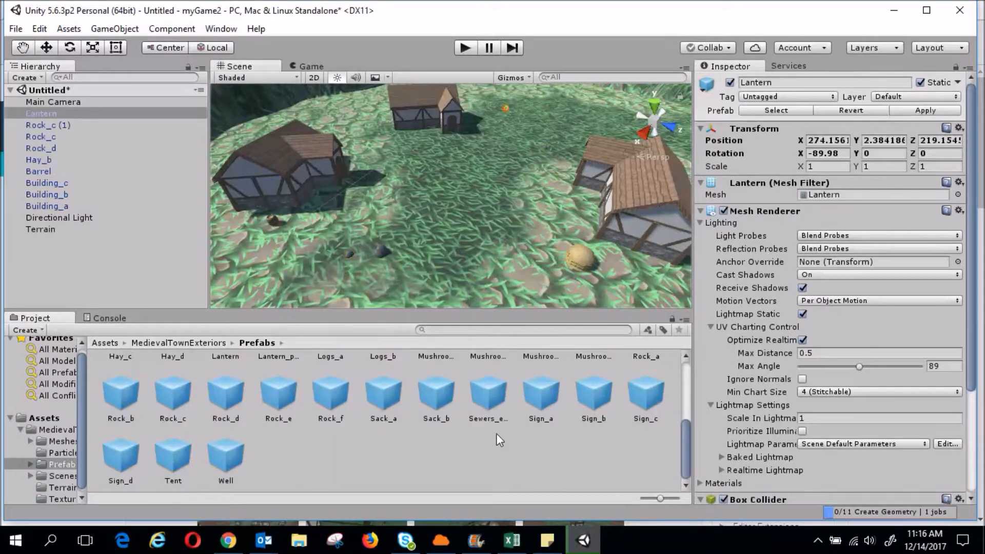
left_click_drag(230, 456, 255, 262)
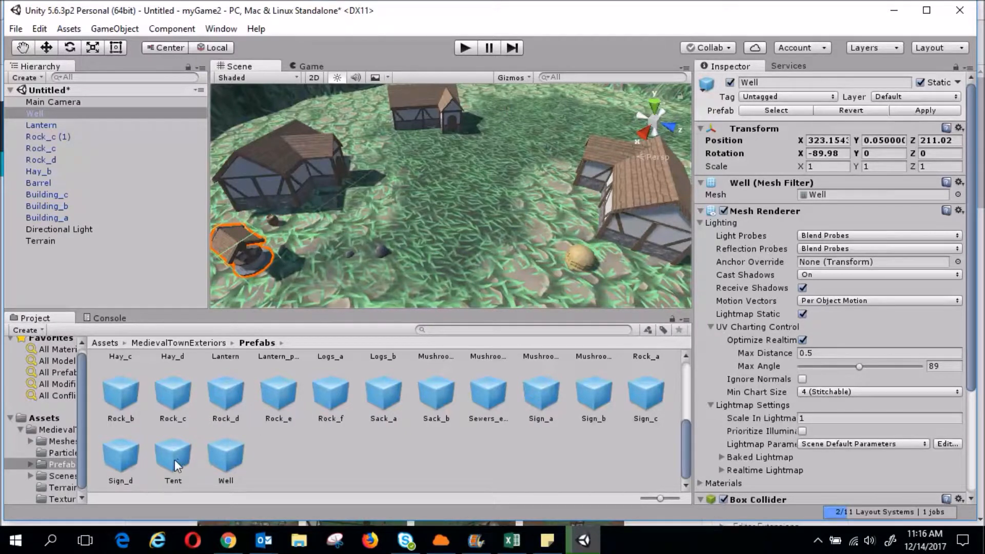
left_click_drag(121, 462, 340, 159)
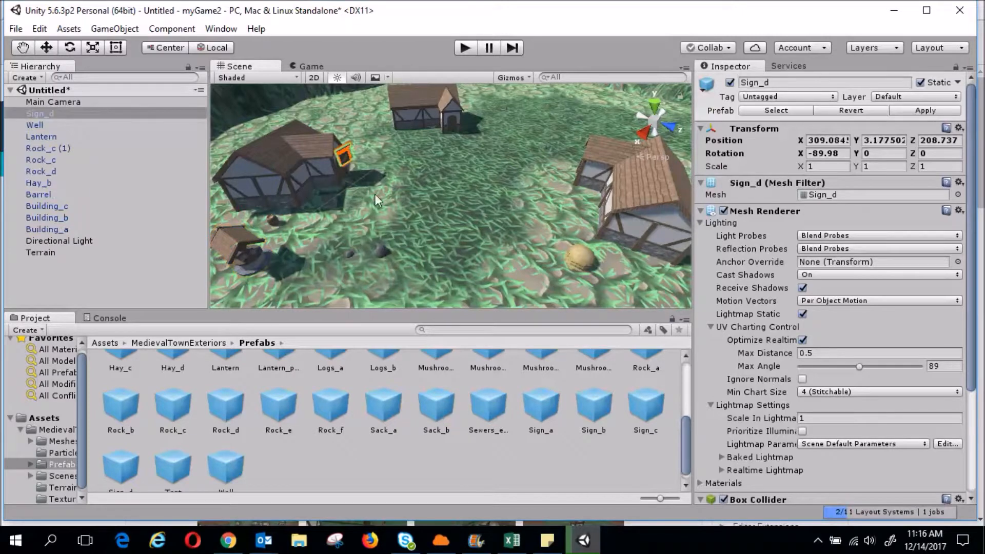
left_click(318, 451)
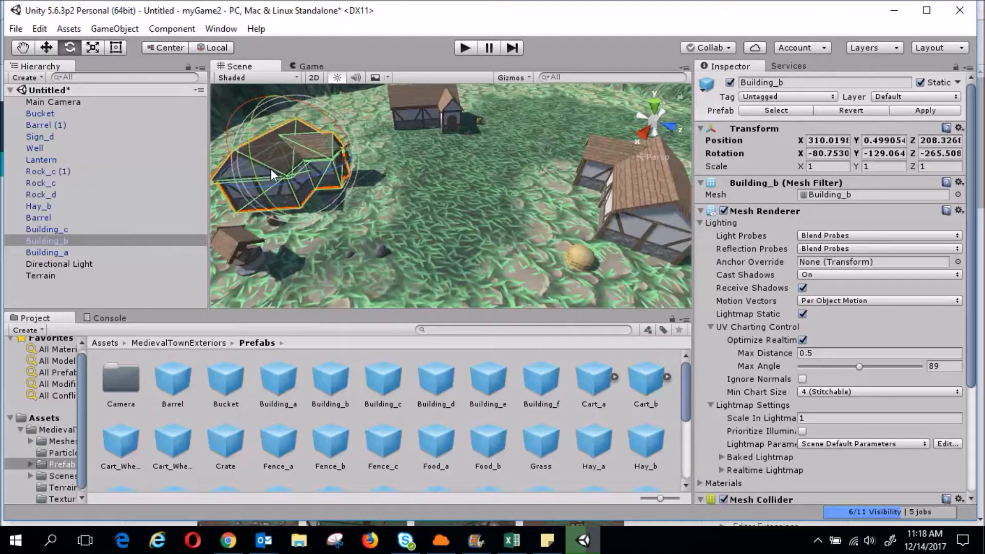
Save the scene as 'town' via File > Save Scenes
left_click(16, 29)
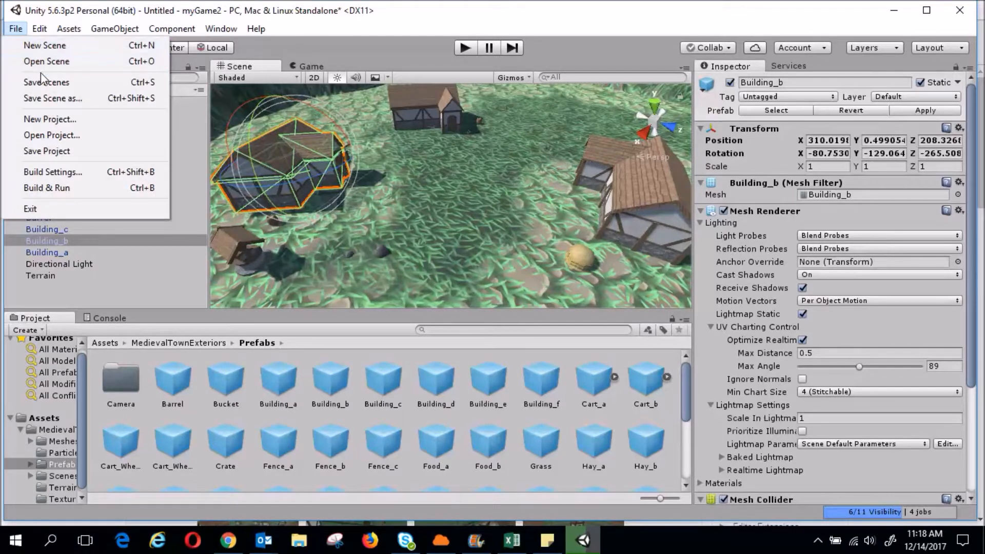
left_click(72, 84)
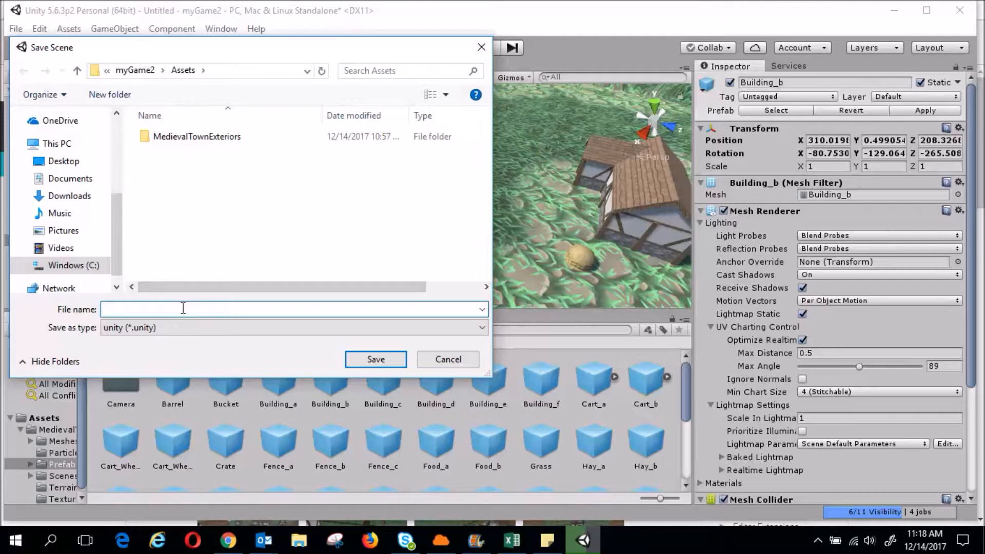
type("town")
left_click(377, 366)
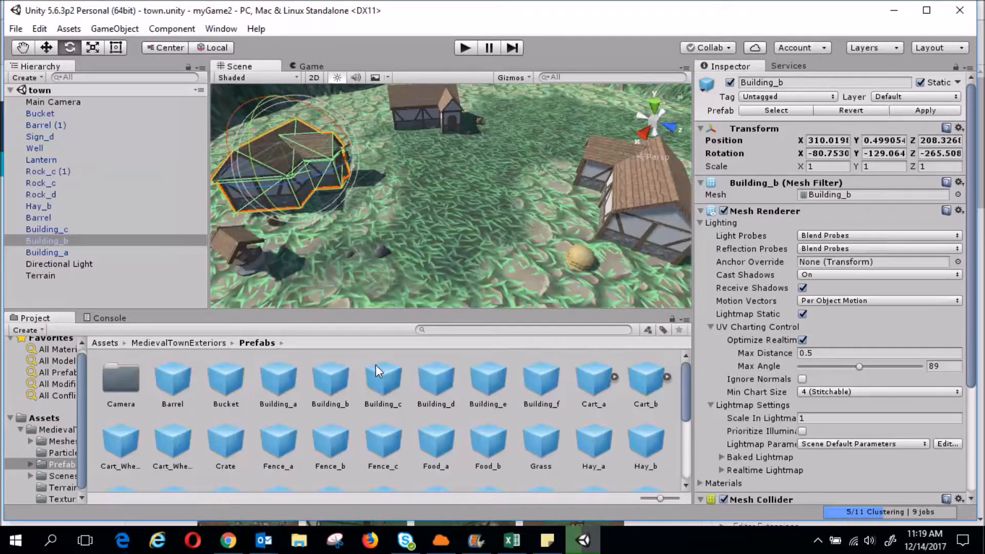
Import all files of the Standard Assets Characters package through Assets > Import Package
left_click(76, 29)
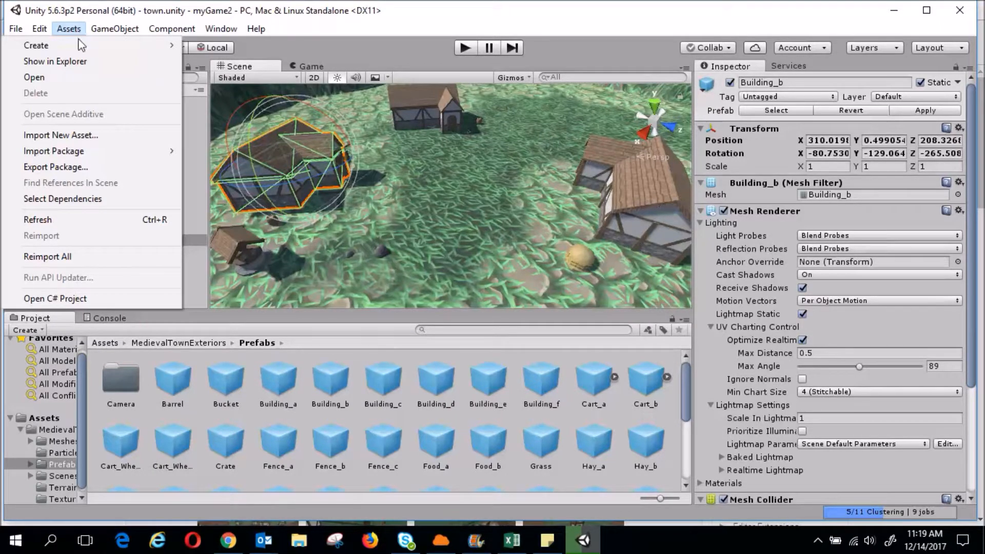
mouse_move(110, 153)
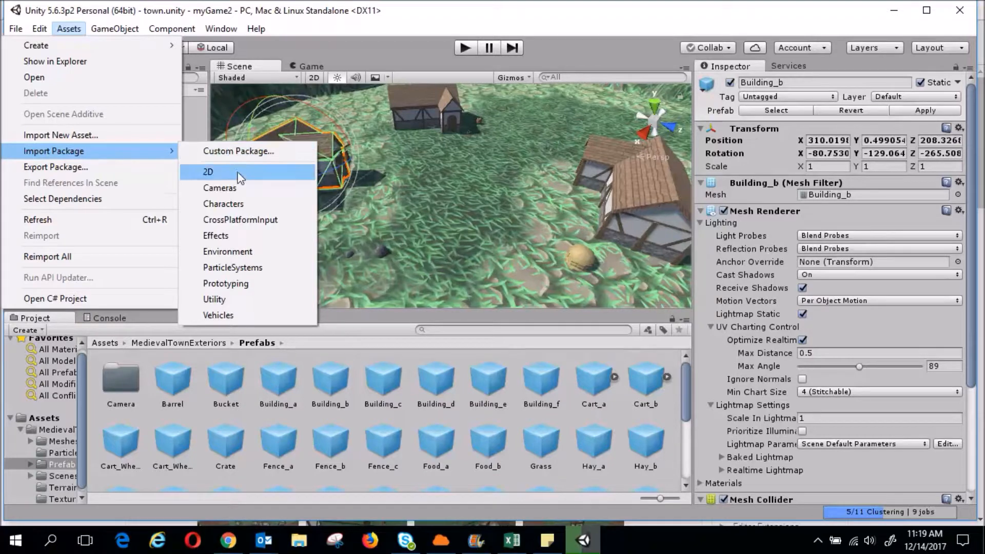
left_click(236, 205)
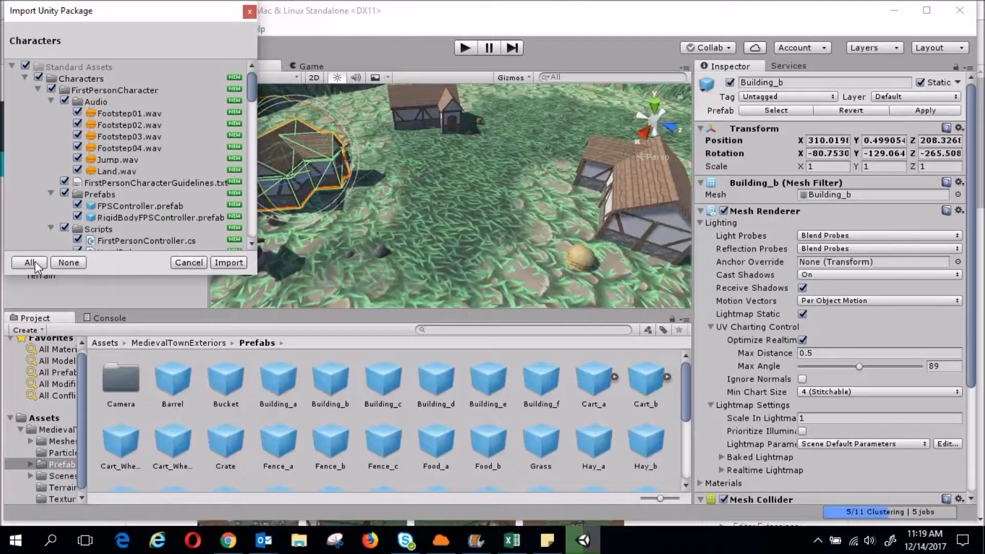
left_click(242, 263)
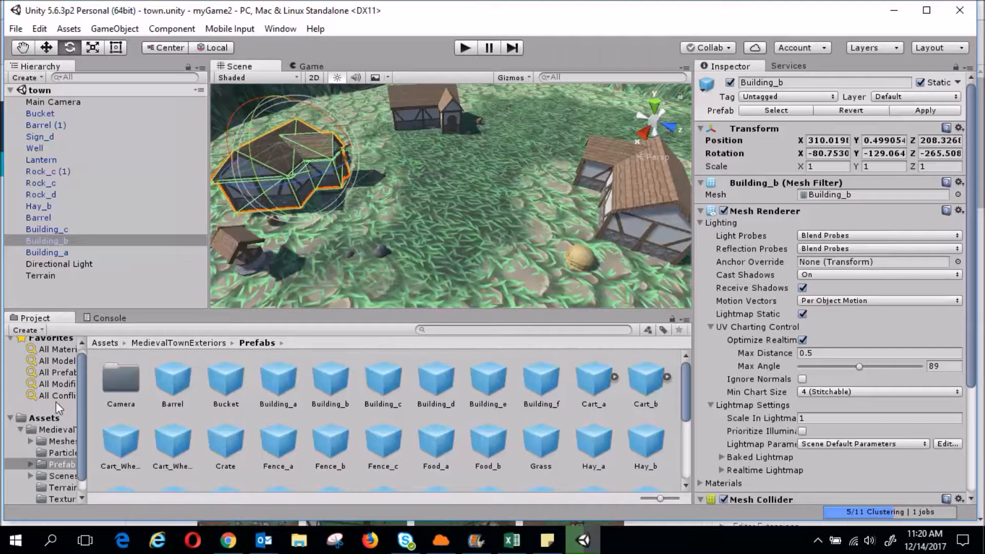
Browse to Standard Assets/Characters/FirstPersonCharacter/Prefabs in the Project panel
left_click_drag(80, 398, 70, 445)
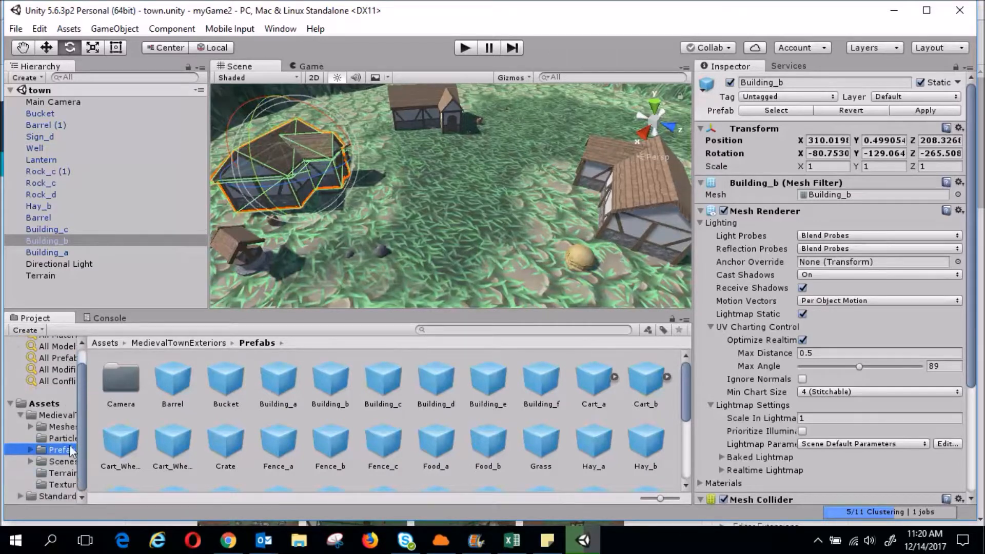
left_click(29, 497)
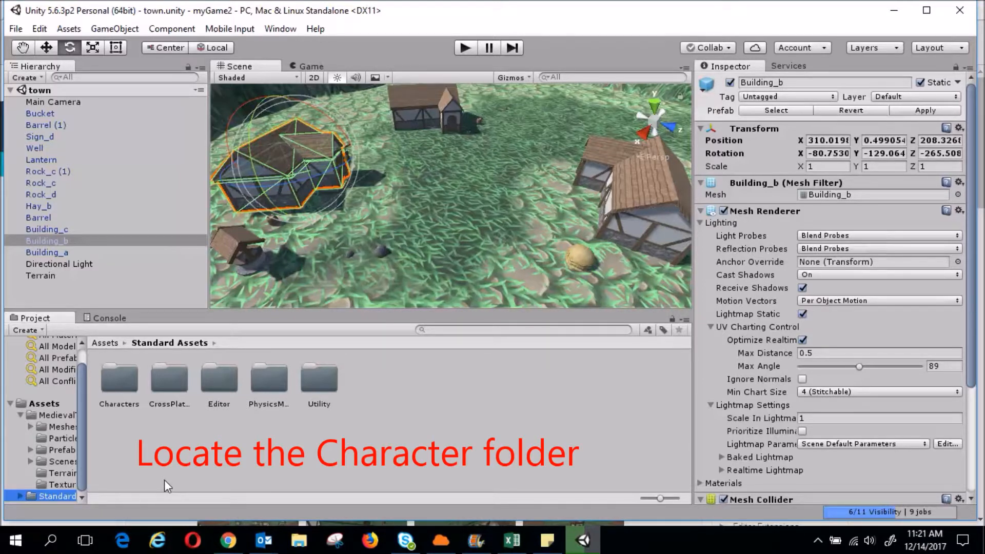
double_click(122, 385)
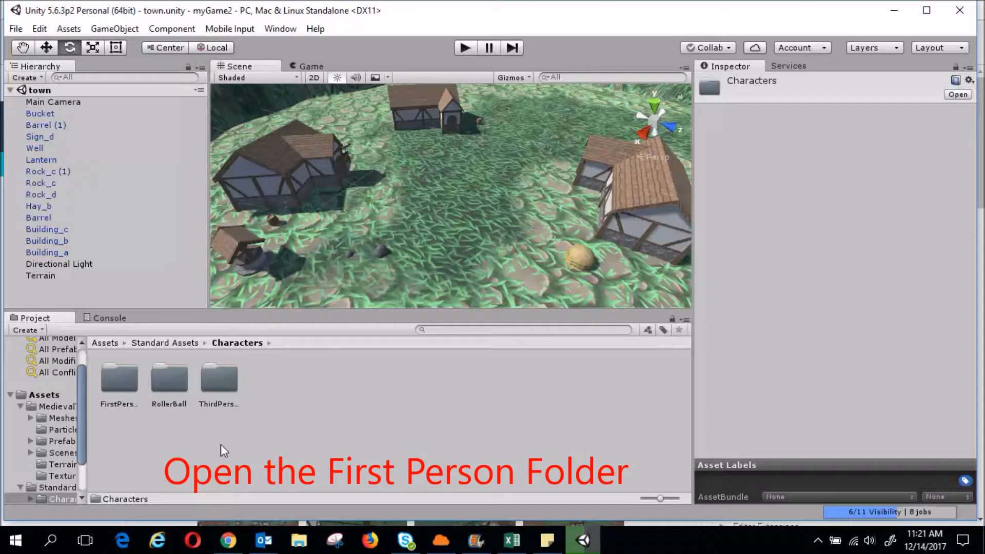
left_click(127, 390)
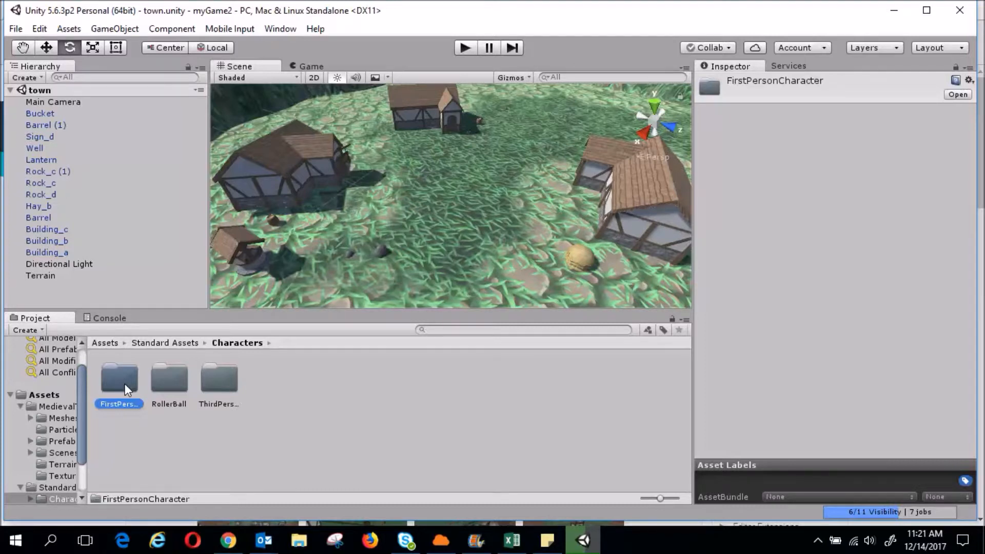
double_click(127, 389)
double_click(177, 382)
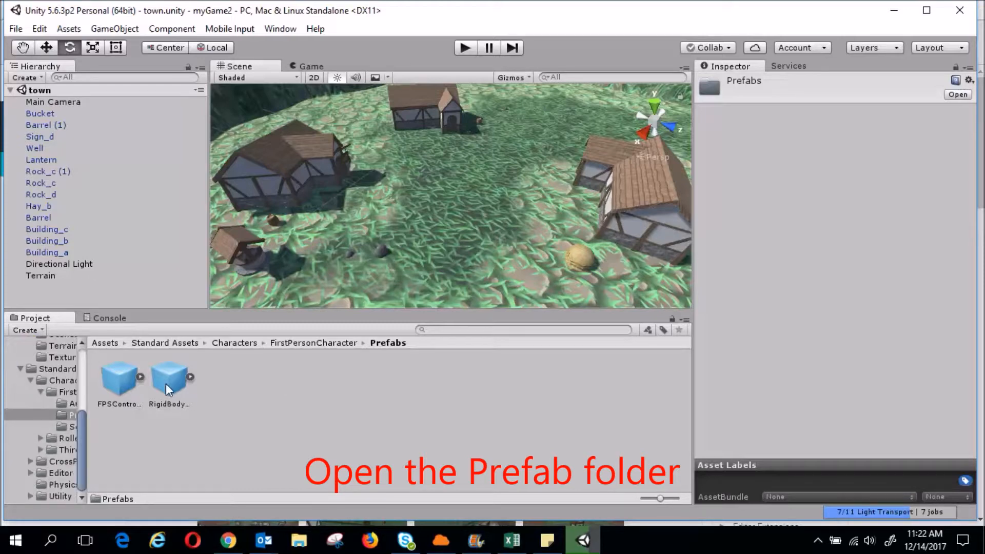
Drag the RigidBodyFPSController prefab into the scene and place it on the grass among the houses
left_click_drag(165, 383, 396, 249)
left_click_drag(441, 224, 435, 202)
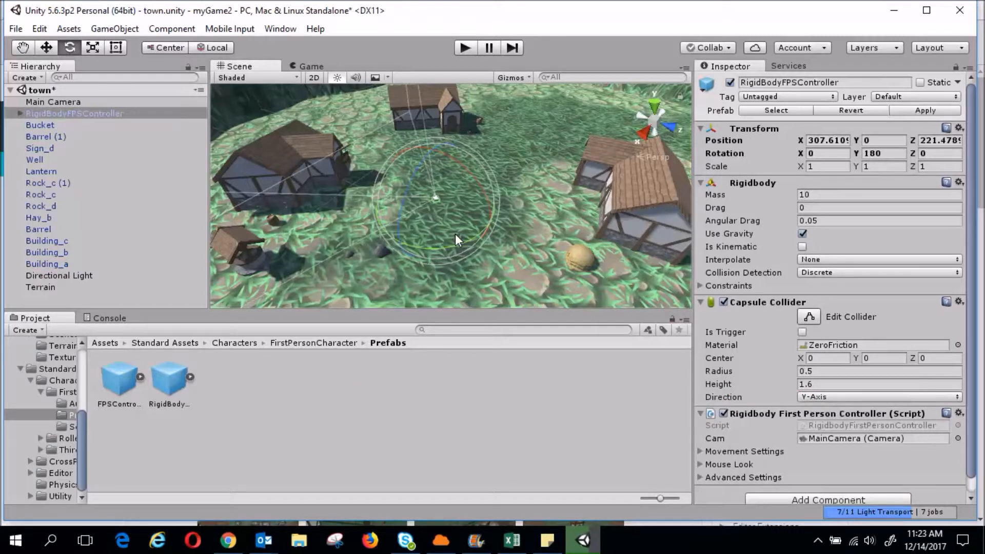
scroll(416, 240, "up", 1)
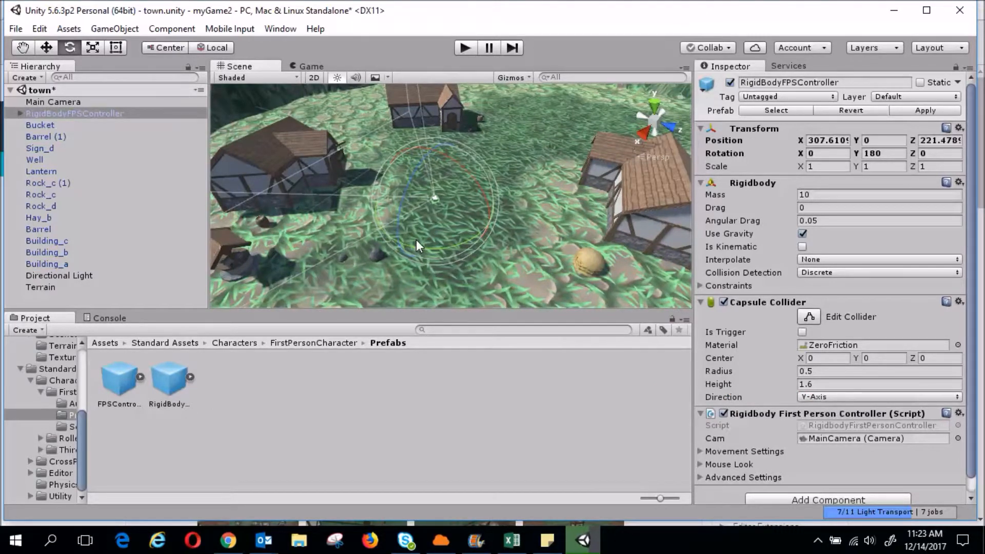
Enter Play mode and walk the first-person player around and up to the houses with WASD
left_click(465, 48)
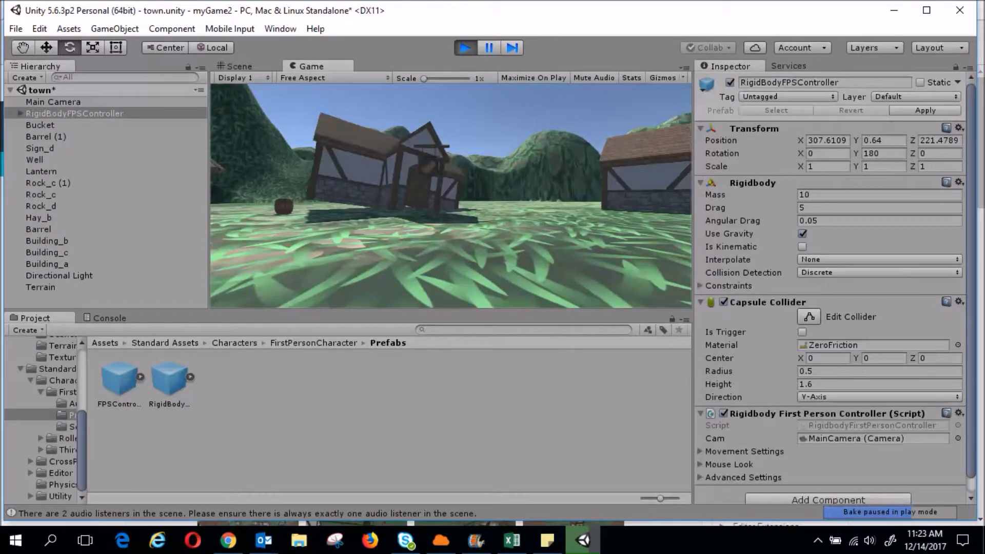
key("w")
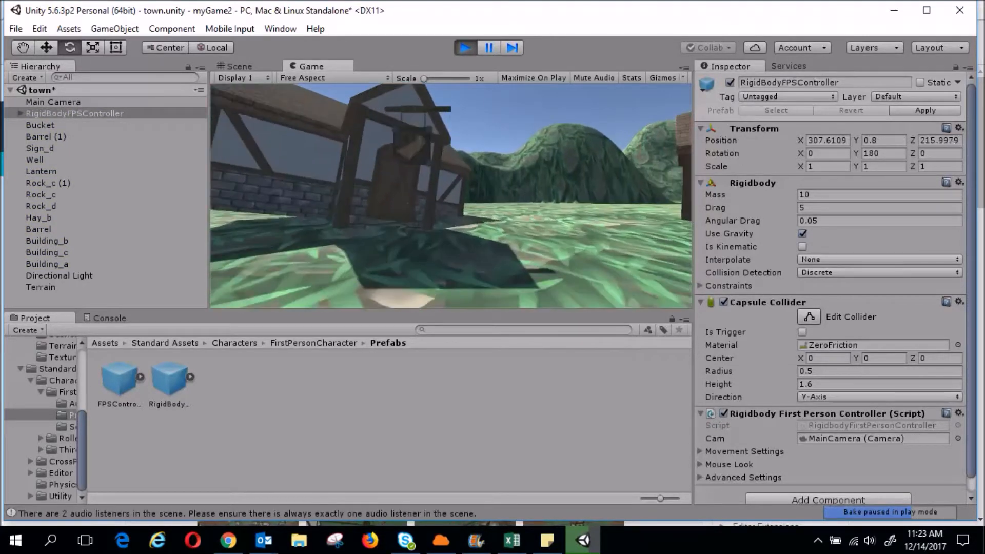
key("d")
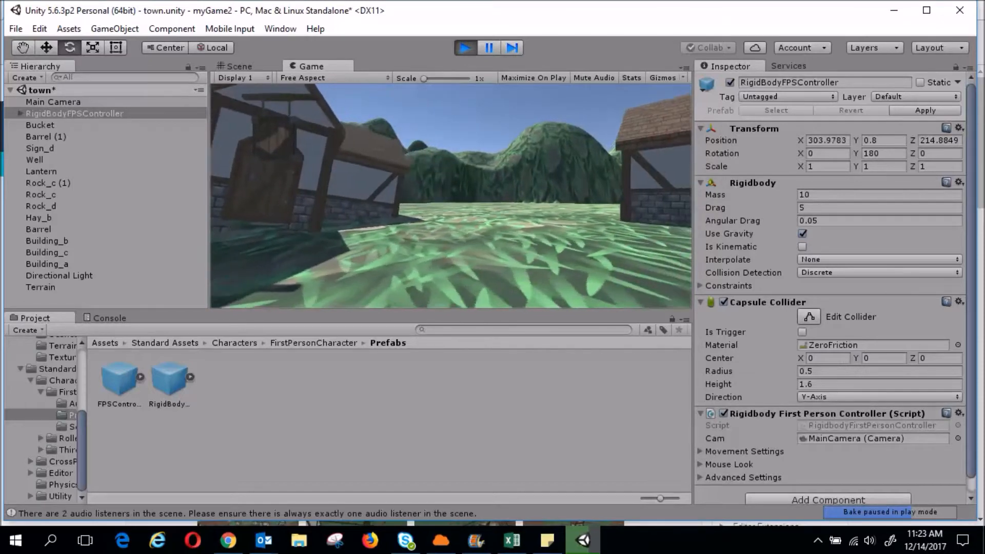
key("a")
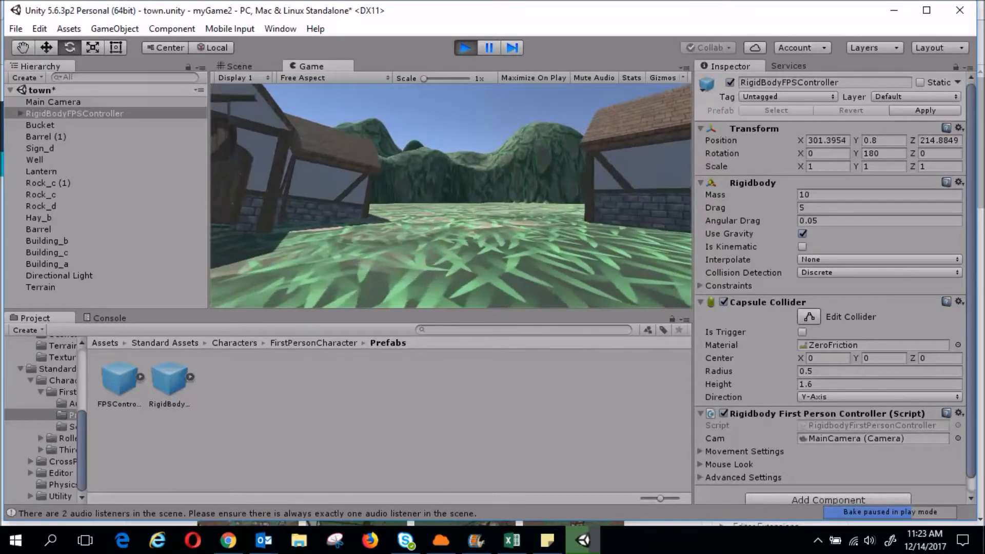
key("d")
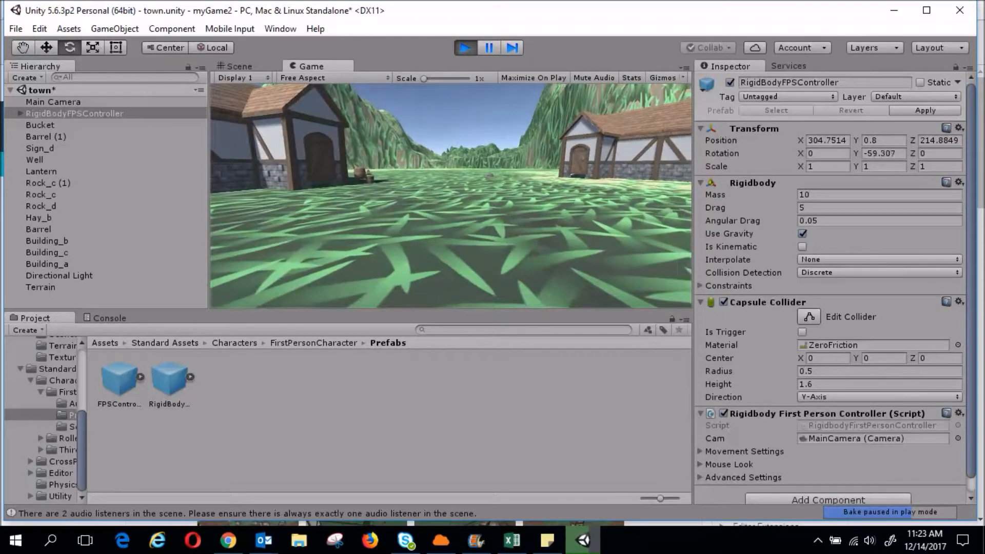
key("w")
key("d")
key("s")
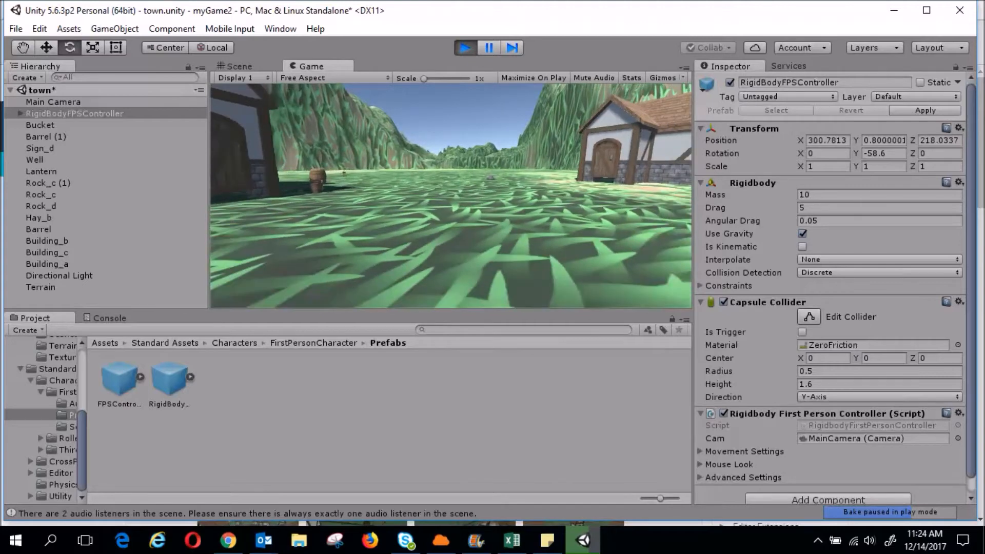
key("s")
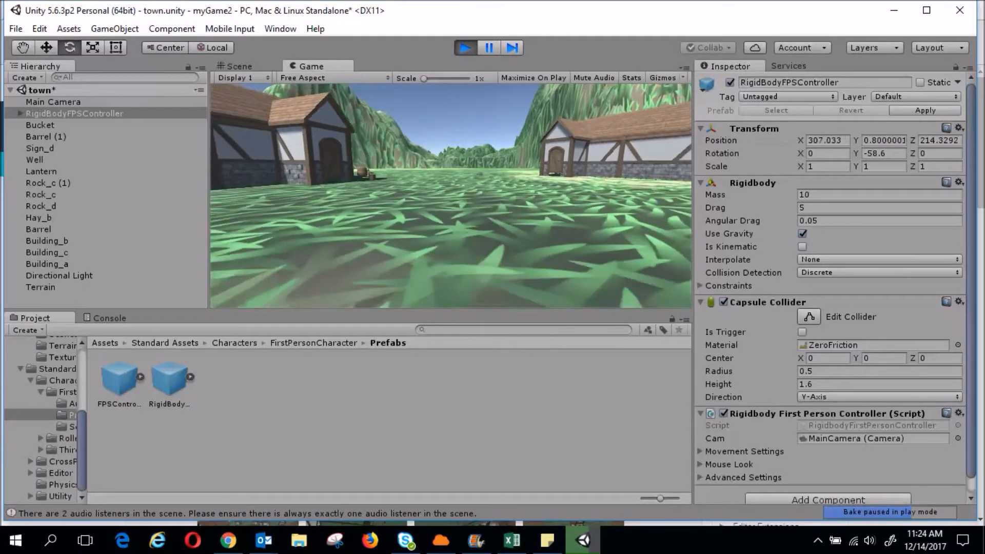
key("s")
key("w")
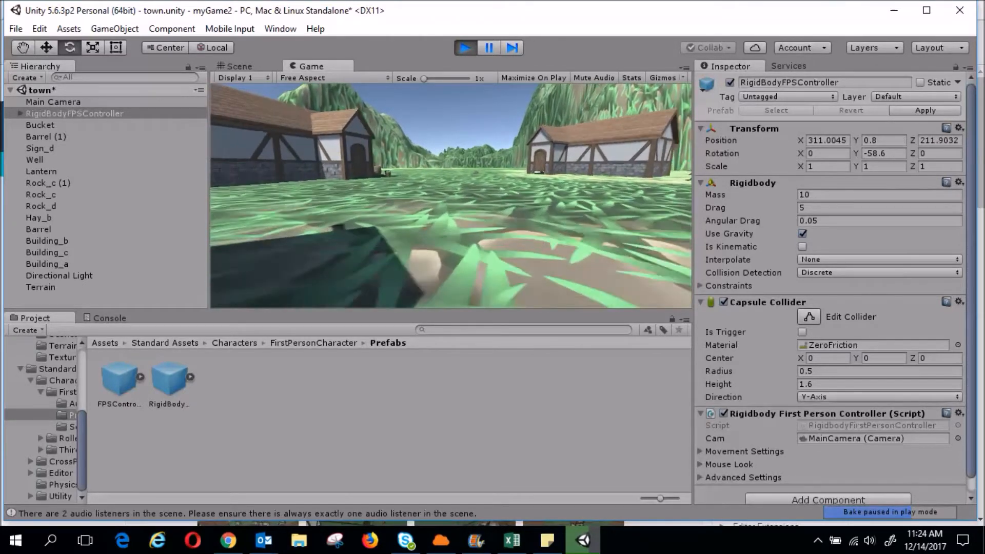
key("w")
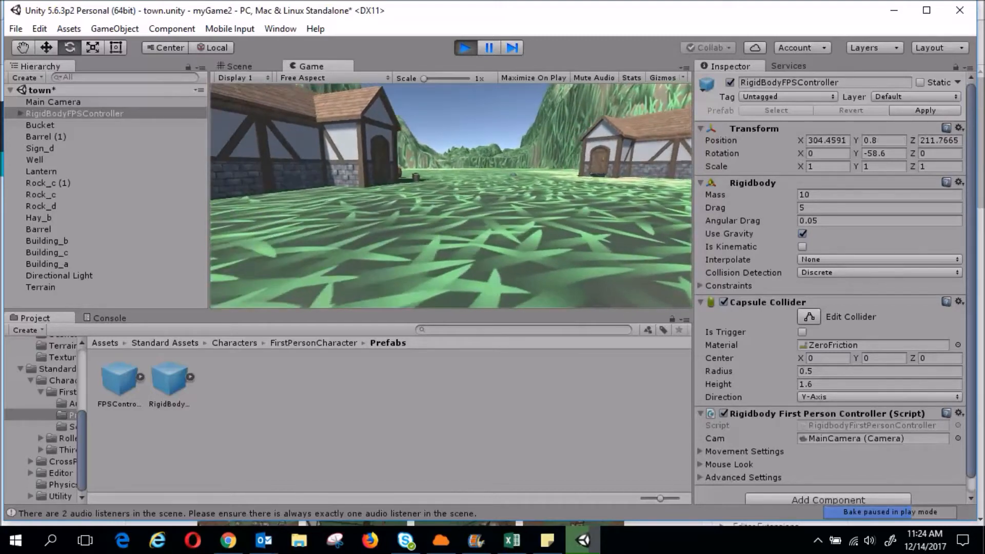
key("w")
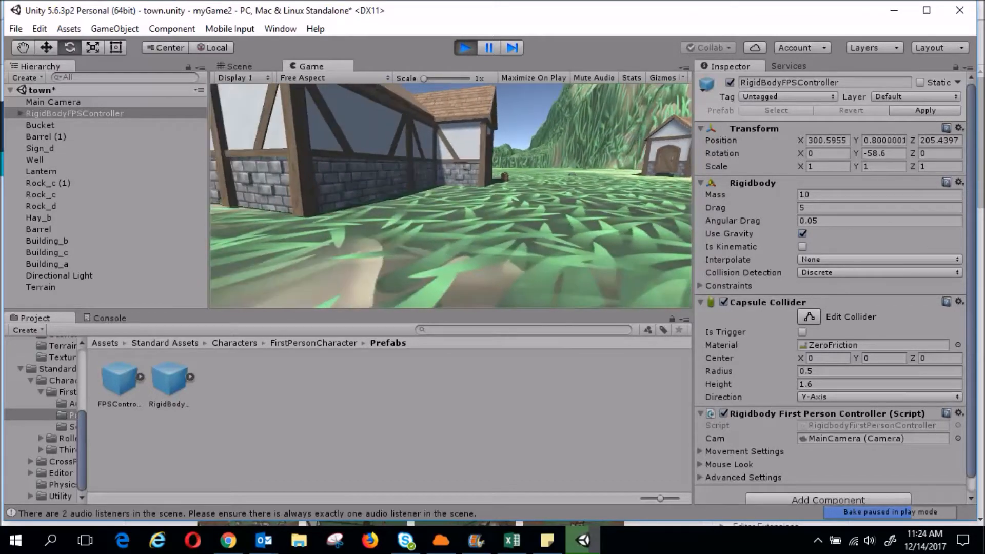
key("w")
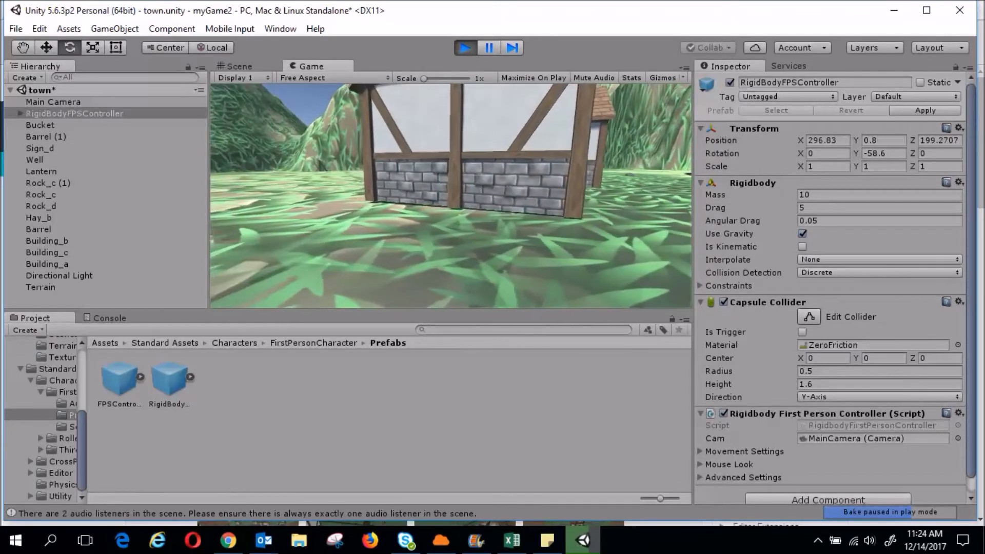
key("s")
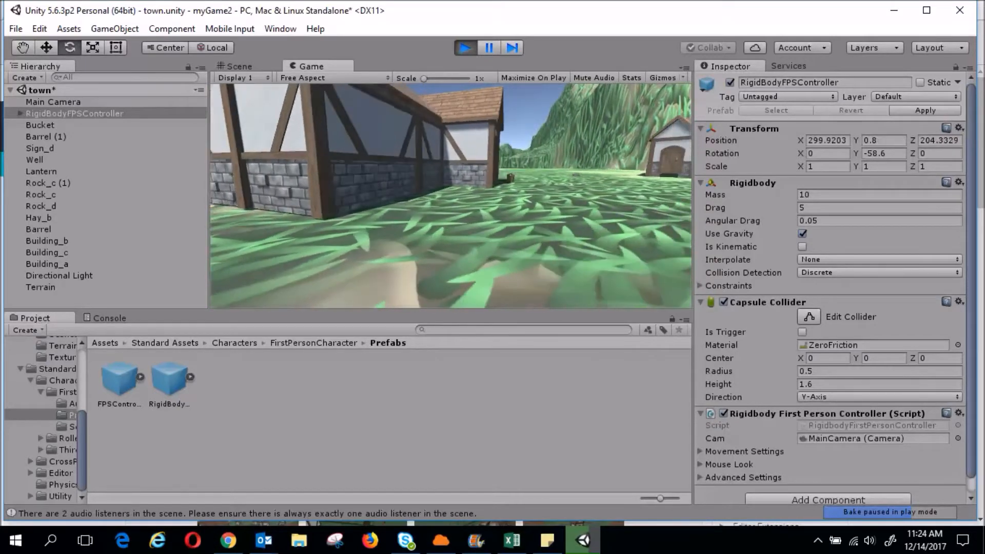
key("s")
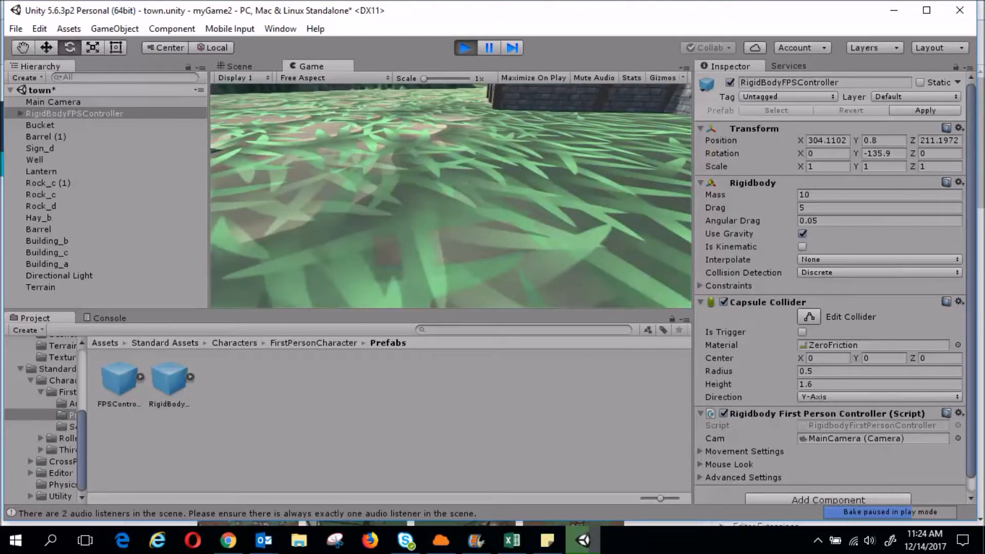
Pause and stop the test run, then clear the selection
left_click(489, 47)
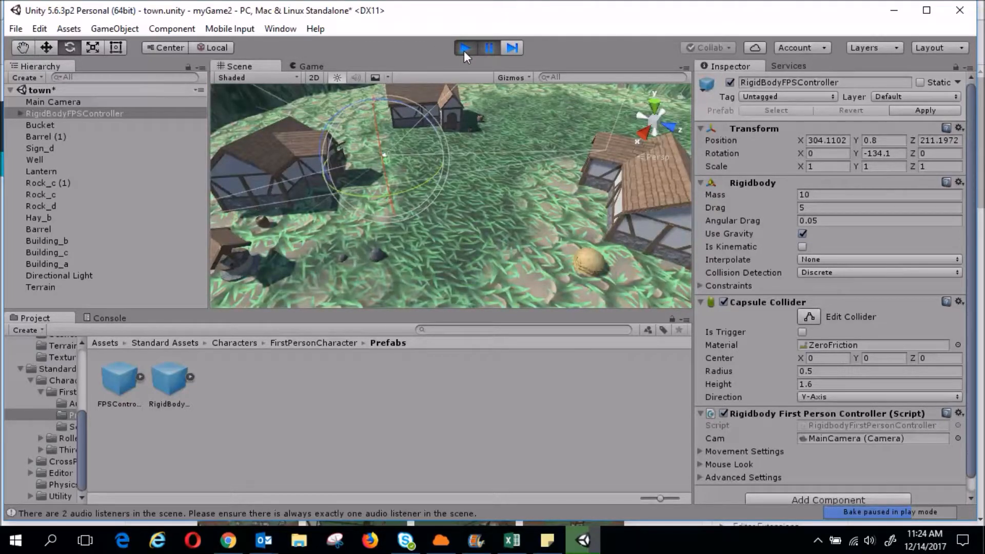
left_click(464, 48)
left_click(304, 411)
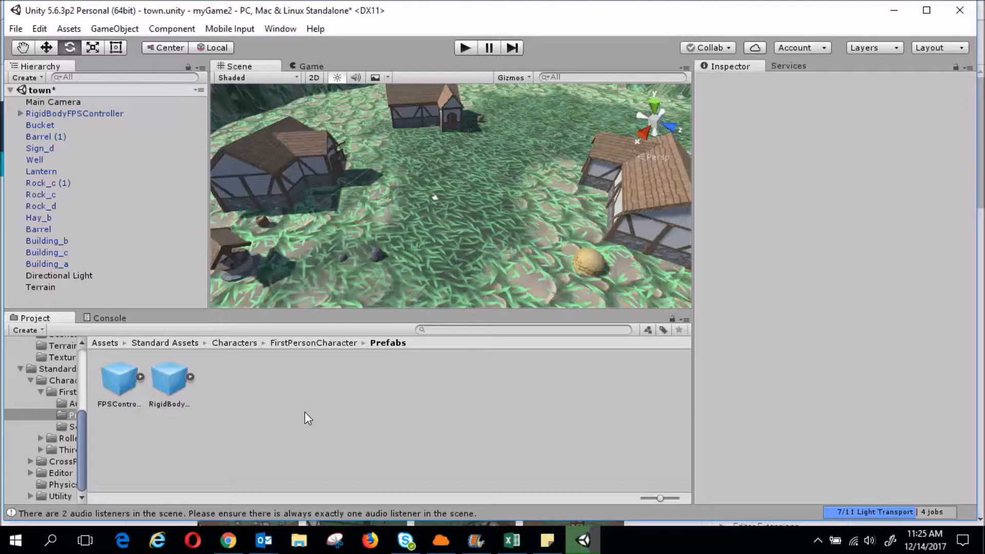
Select Building_b and turn it to a new orientation with the Rotate gizmo
left_click(284, 182)
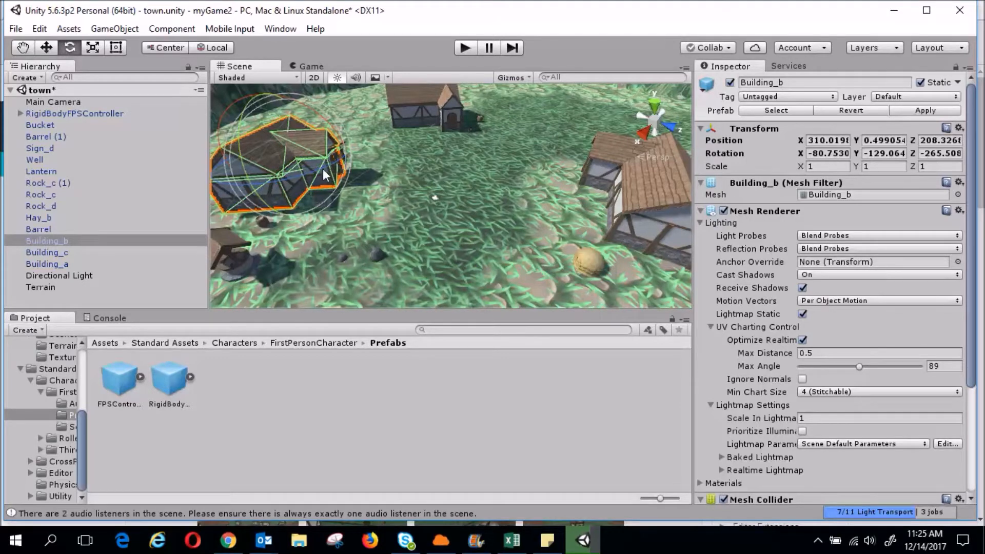
left_click_drag(276, 182, 254, 116)
left_click_drag(278, 170, 359, 201)
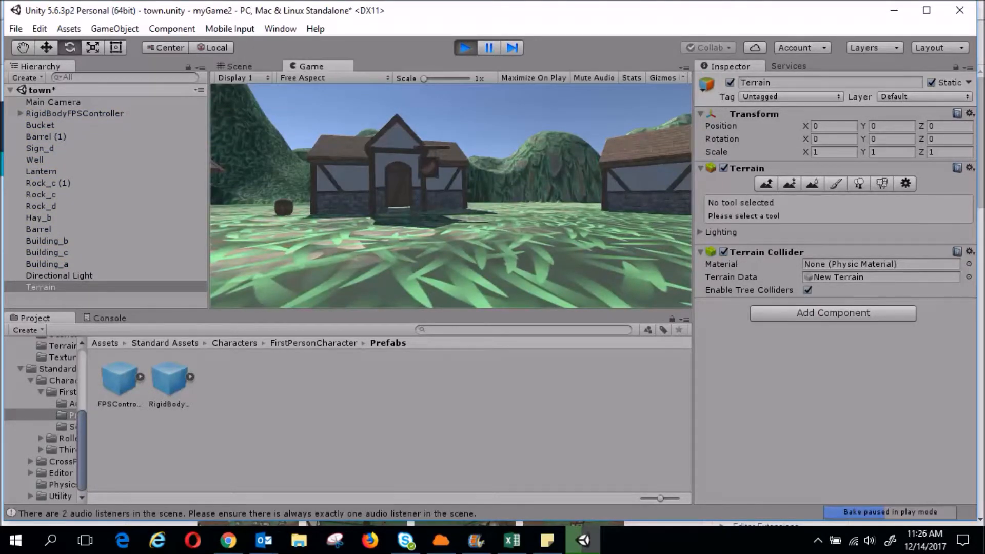
Walk the player forward toward the houses, then exit Play mode back to editing
key("w")
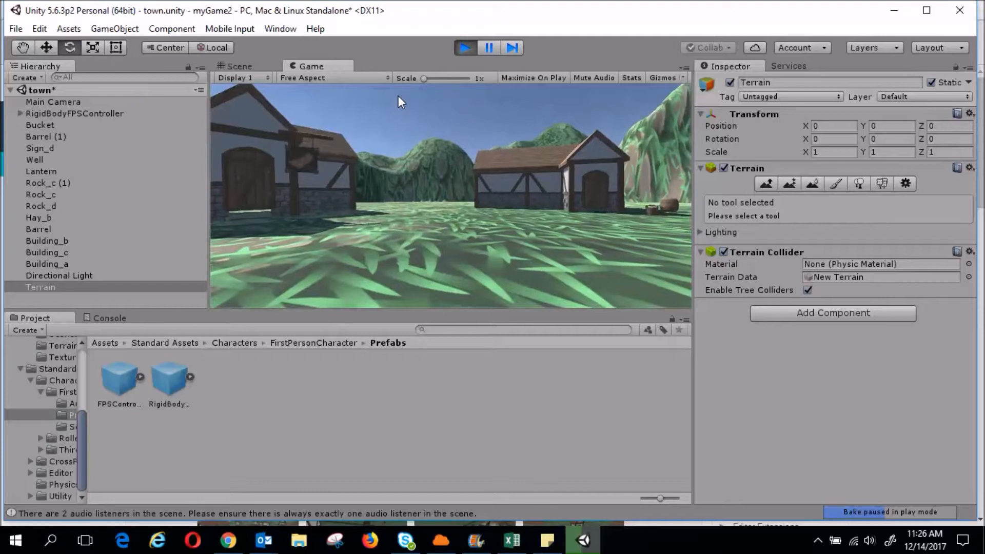
left_click(466, 49)
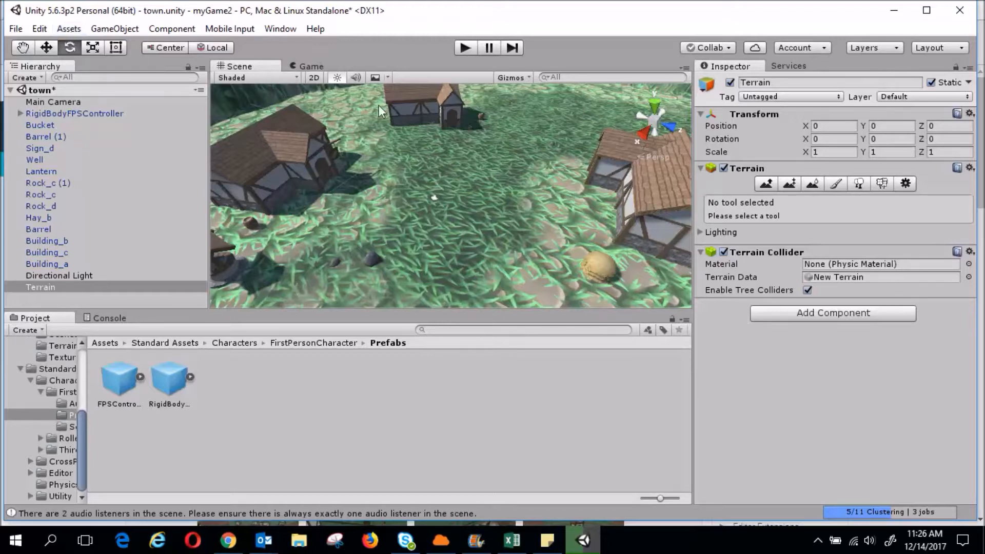
scroll(506, 204, "up", 5)
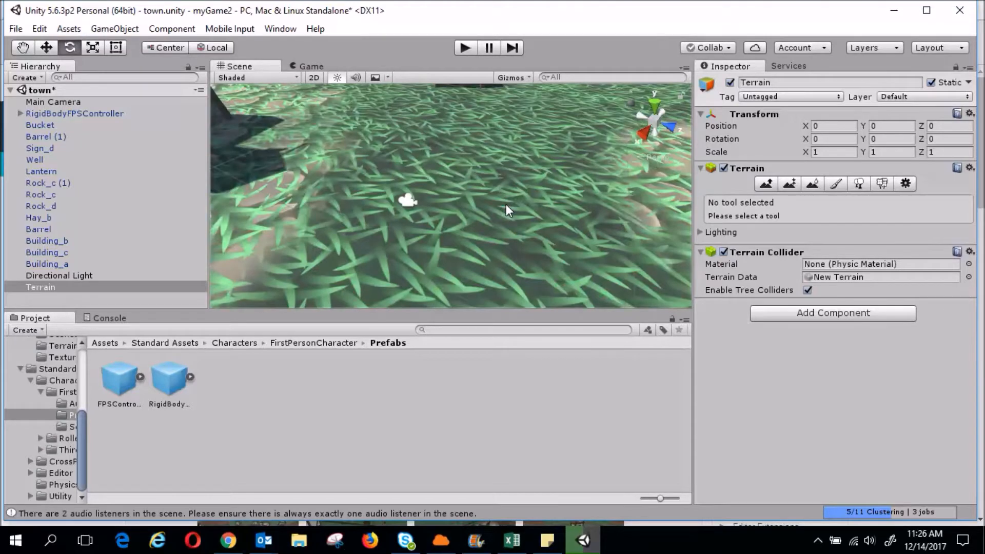
scroll(506, 210, "down", 4)
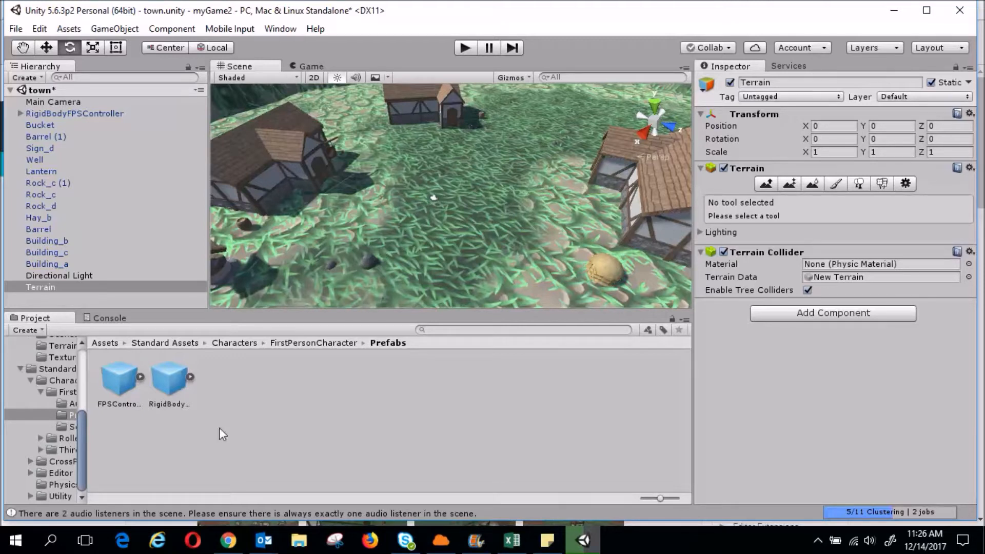
Launch Snipping Tool from Windows Accessories and snip the Unity editor area
left_click(17, 545)
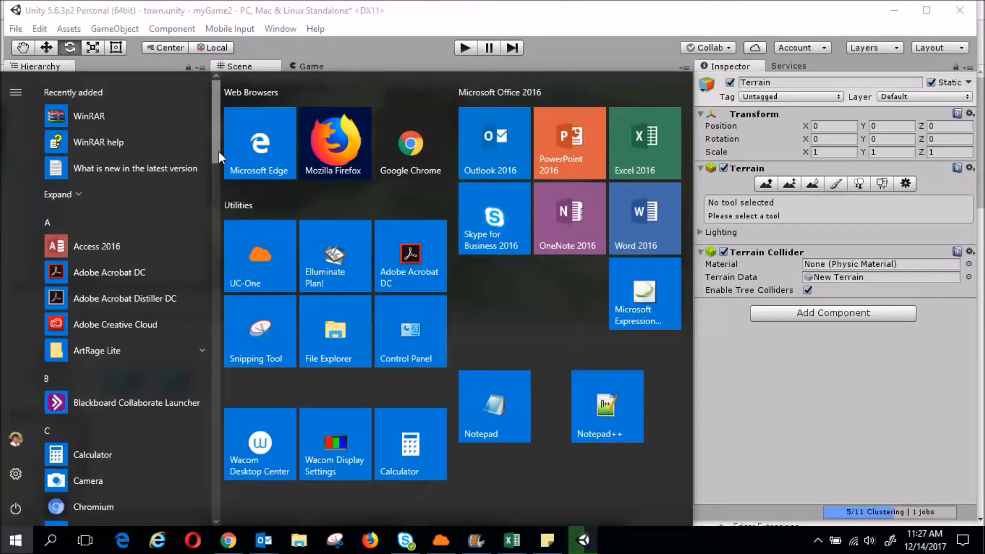
left_click_drag(219, 152, 213, 500)
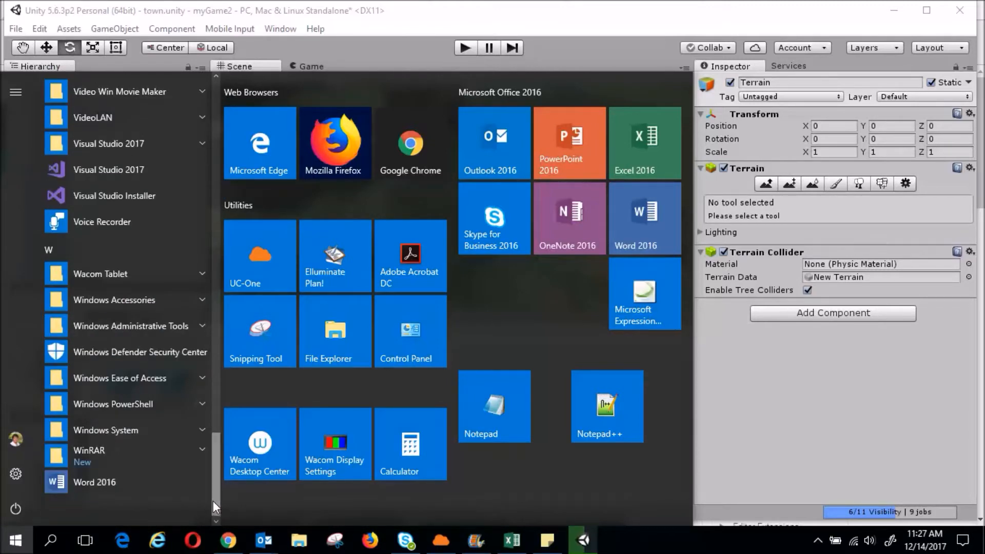
left_click(57, 301)
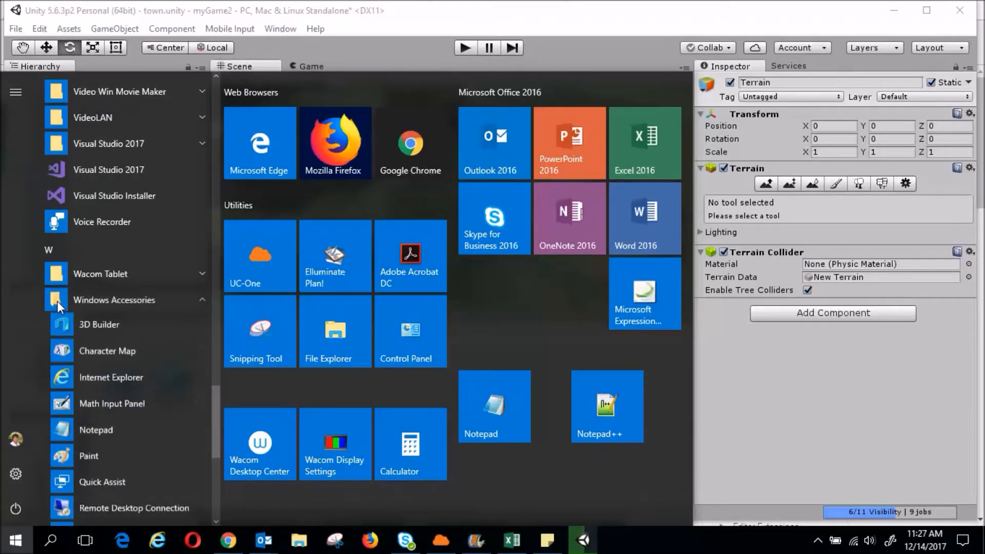
left_click_drag(217, 402, 214, 437)
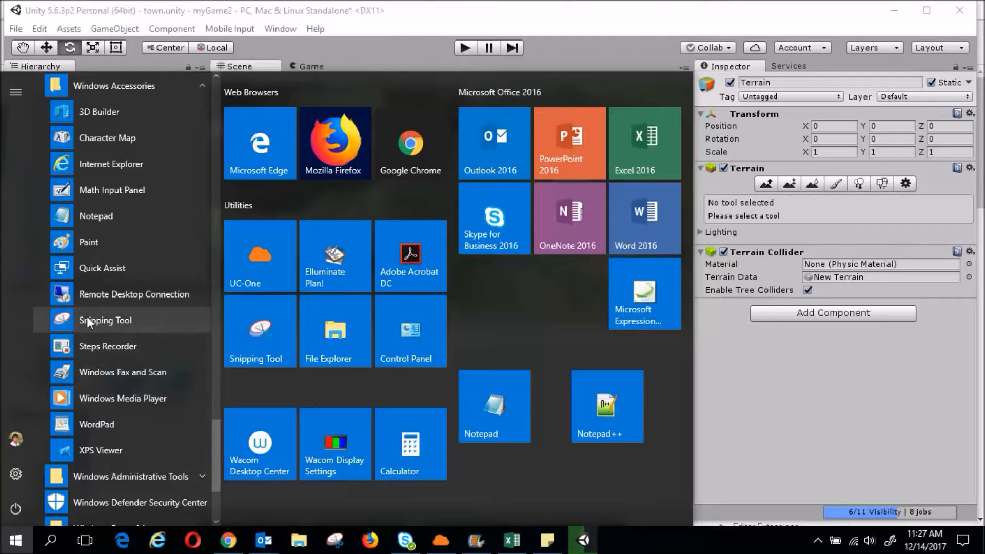
left_click(64, 323)
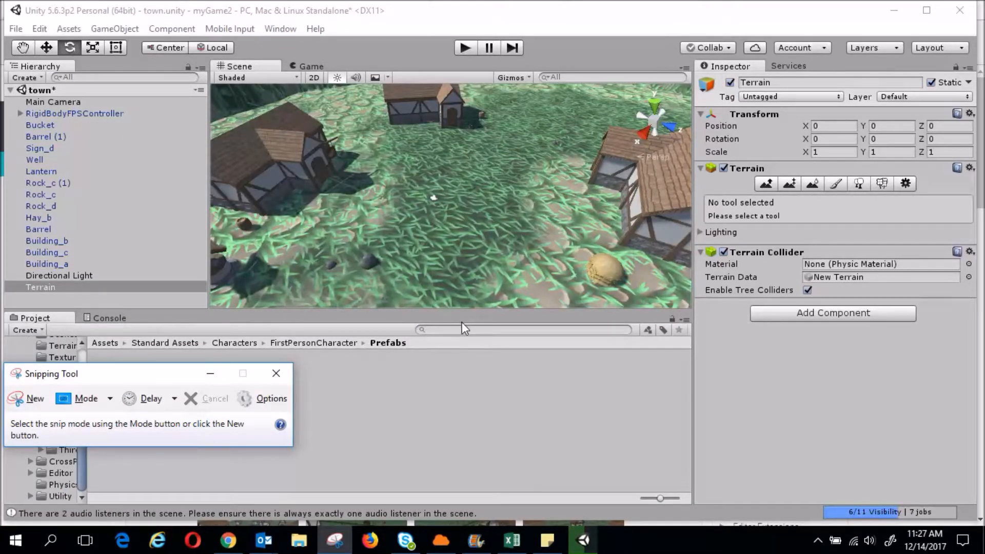
left_click(43, 403)
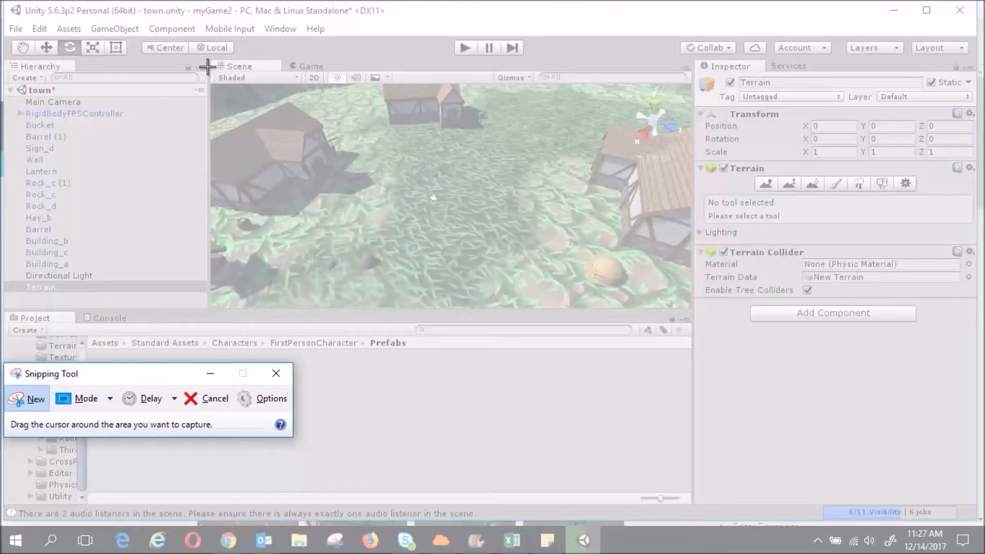
left_click_drag(174, 31, 807, 454)
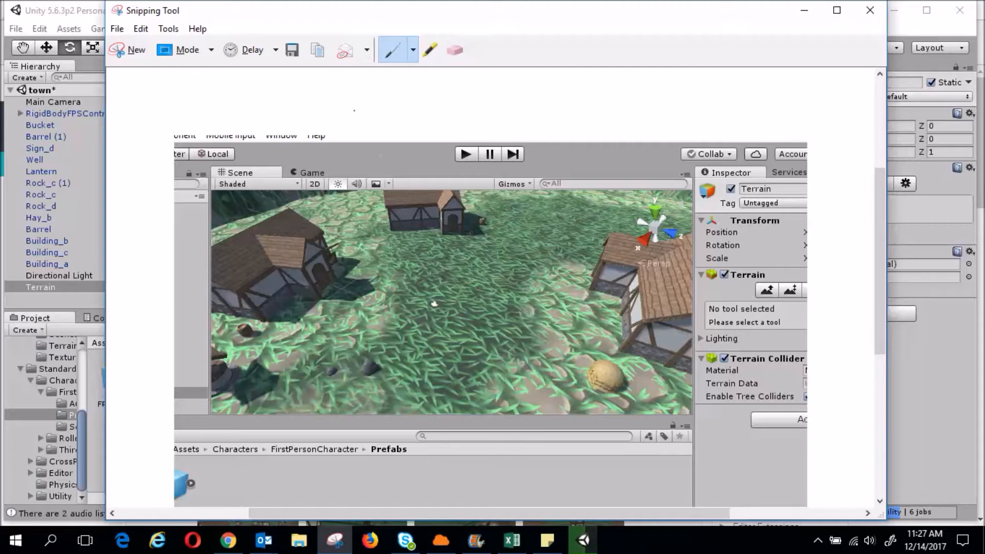
Save the snip to the Desktop as myProject and minimize Snipping Tool
left_click(292, 50)
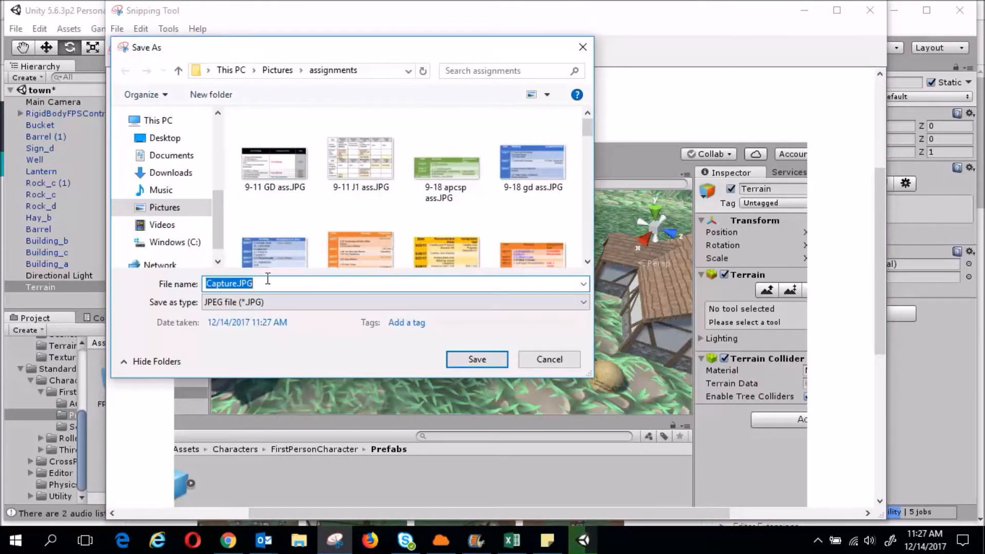
left_click(175, 140)
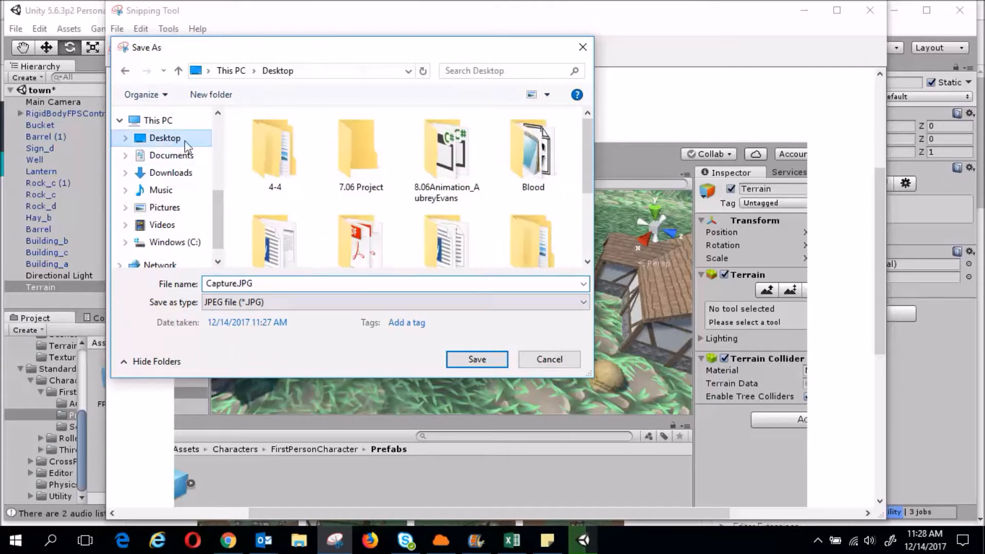
left_click(276, 286)
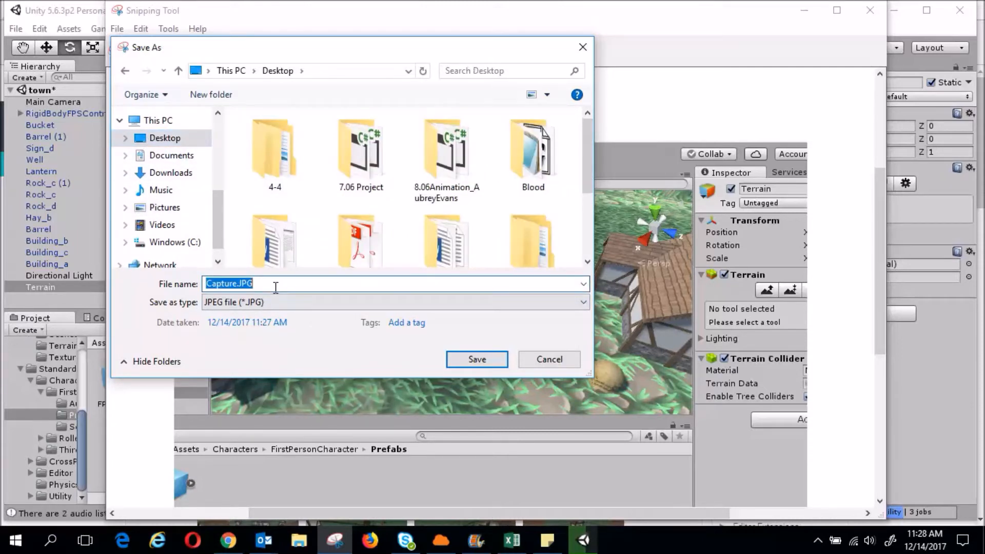
type("myPto")
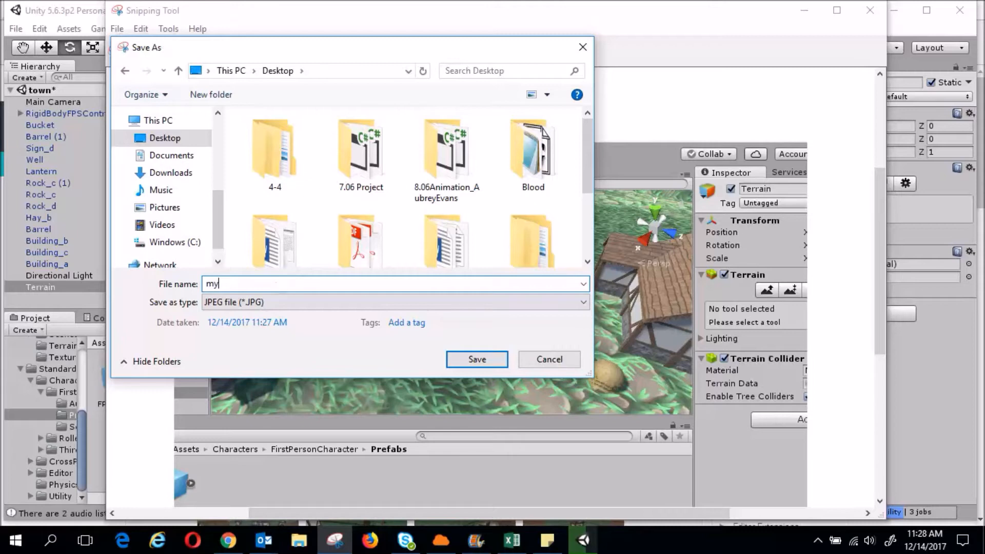
key("BackSpace")
key("BackSpace")
type("roject")
left_click(481, 365)
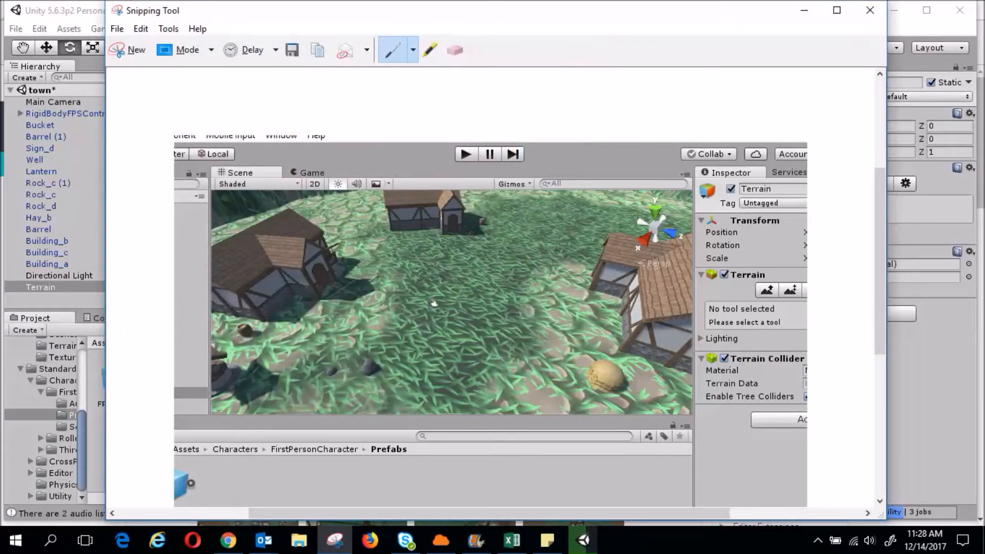
left_click(805, 11)
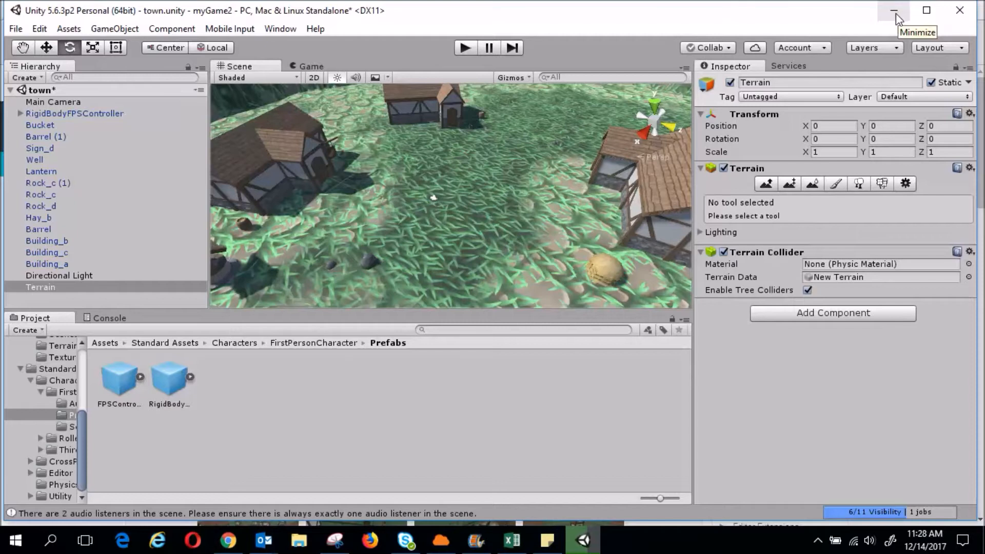
Save the town scene and then the whole project from the File menu
left_click(15, 30)
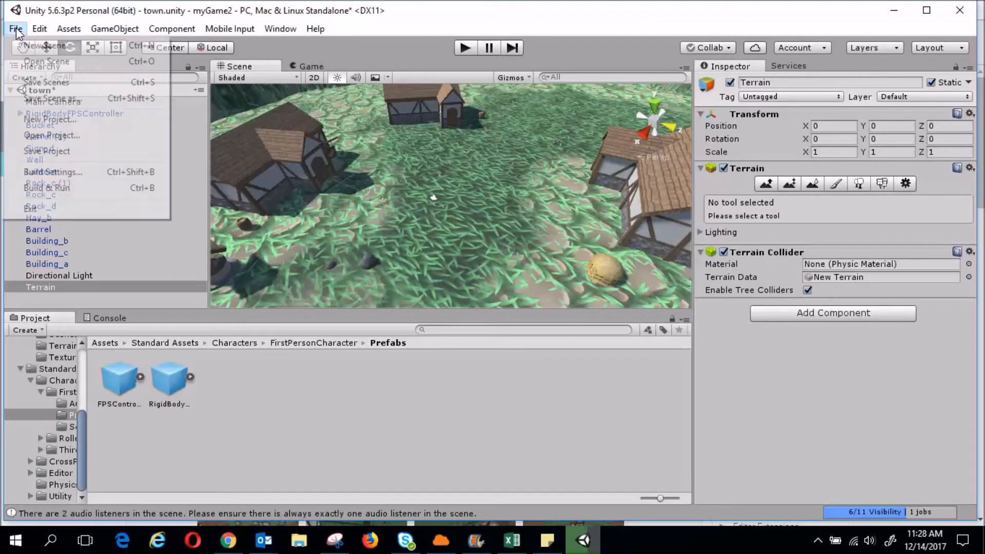
left_click(50, 83)
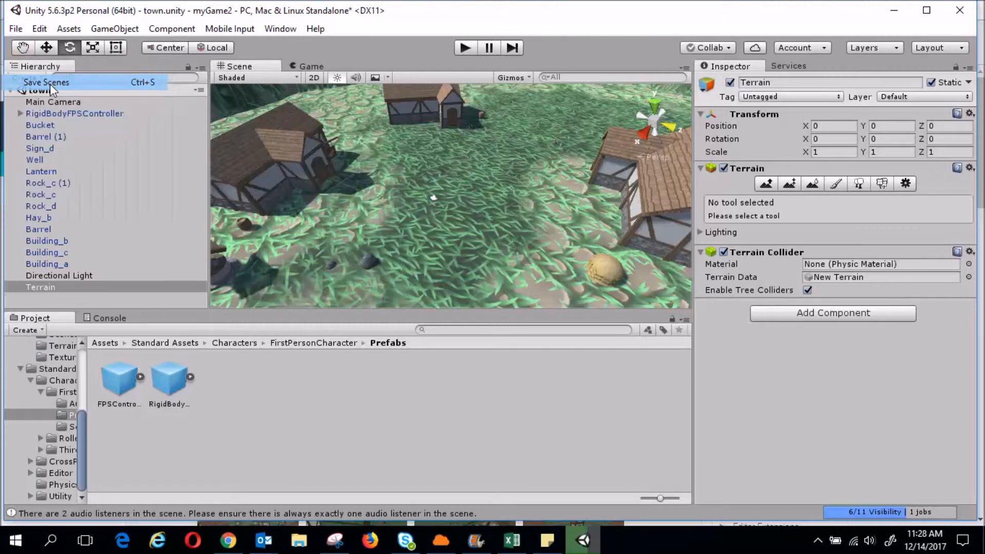
left_click(16, 29)
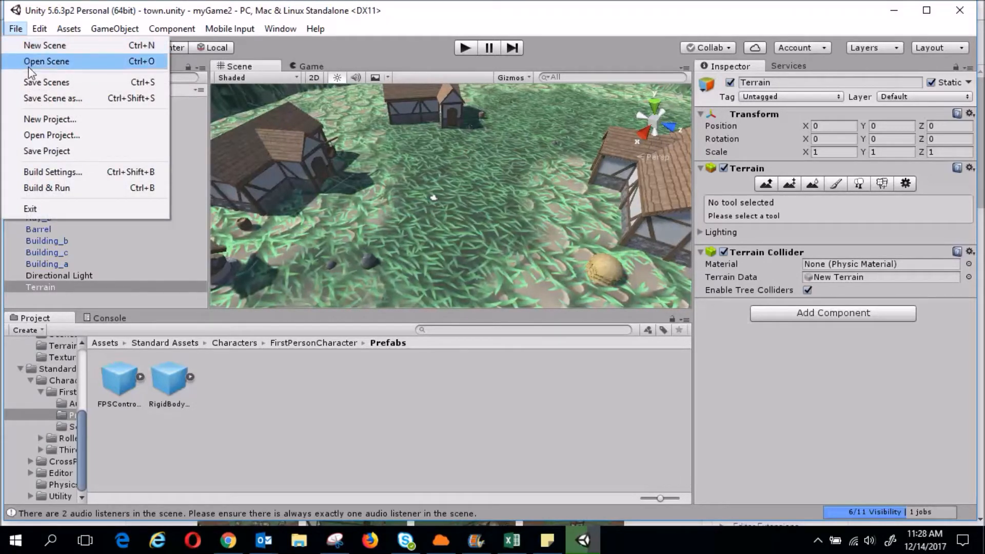
left_click(63, 153)
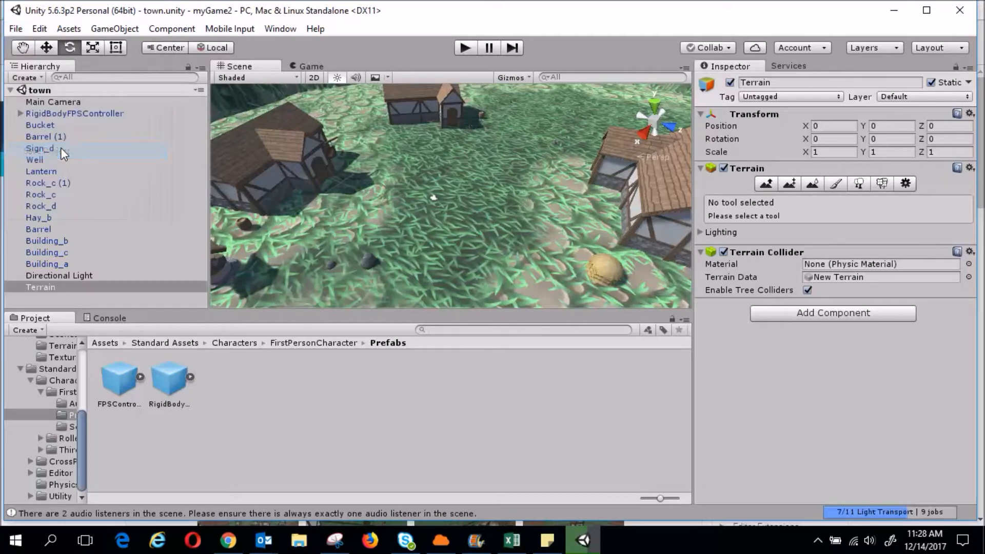
Show the Projects list revealing where myGame2 is stored, then open the Start menu
left_click(21, 32)
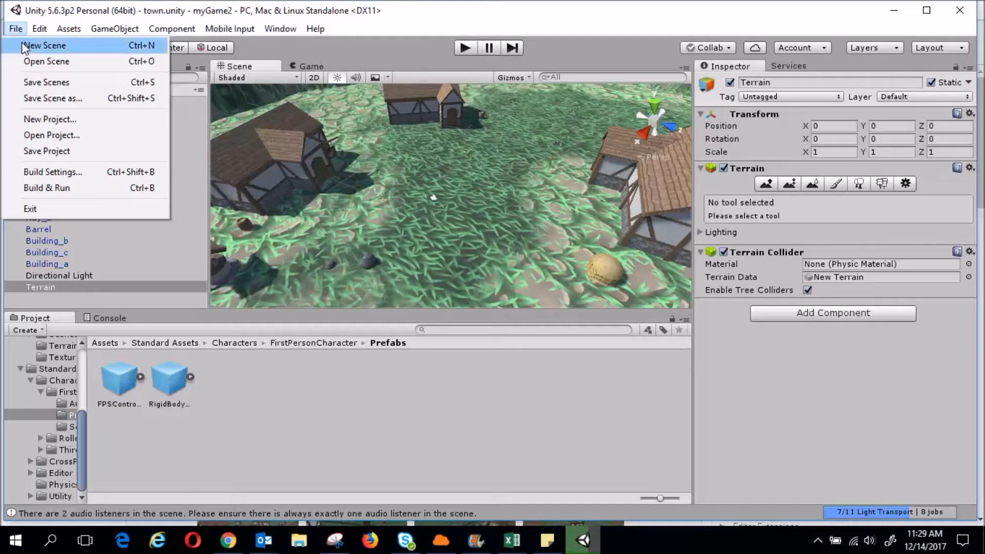
left_click(42, 135)
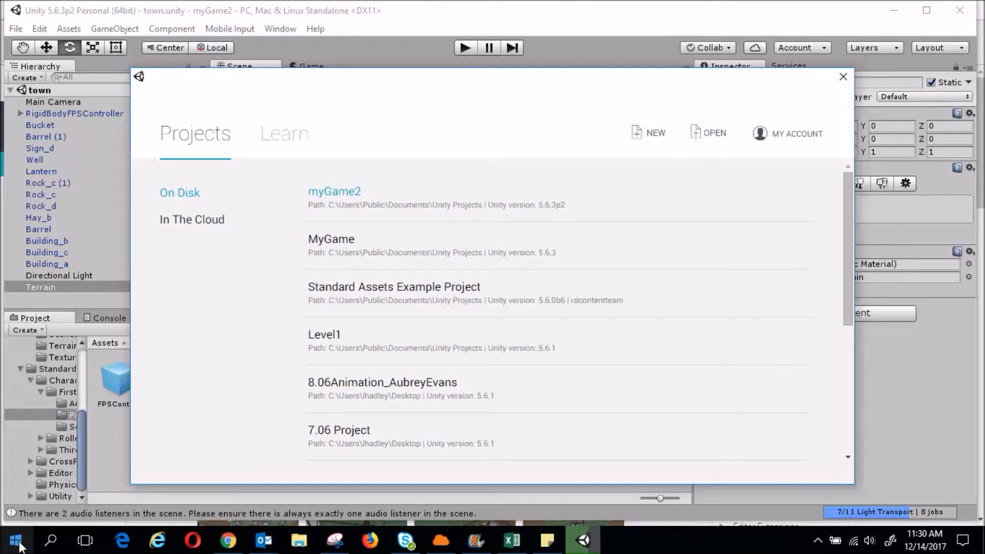
left_click(19, 545)
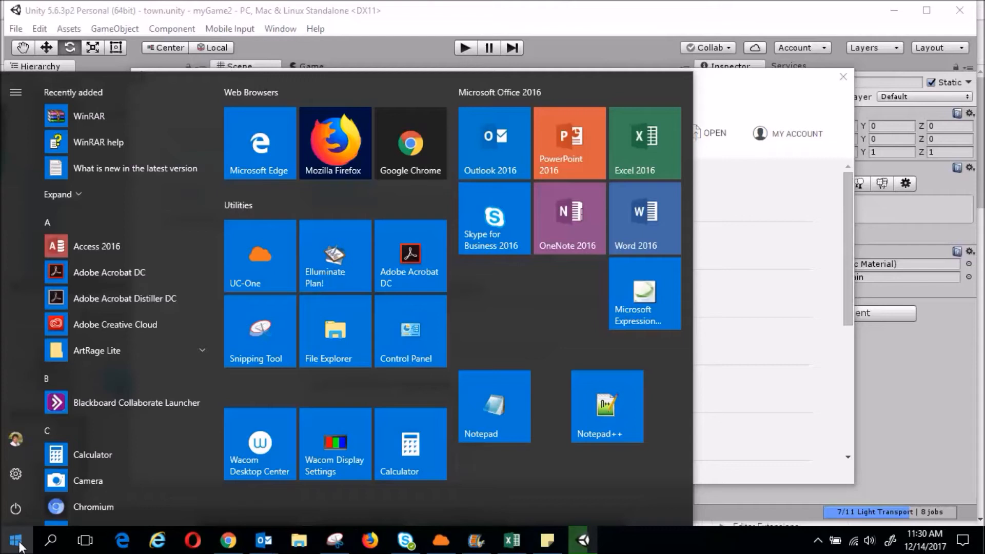
Launch File Explorer, move it to the right, and open Users on Windows (C:)
left_click(341, 334)
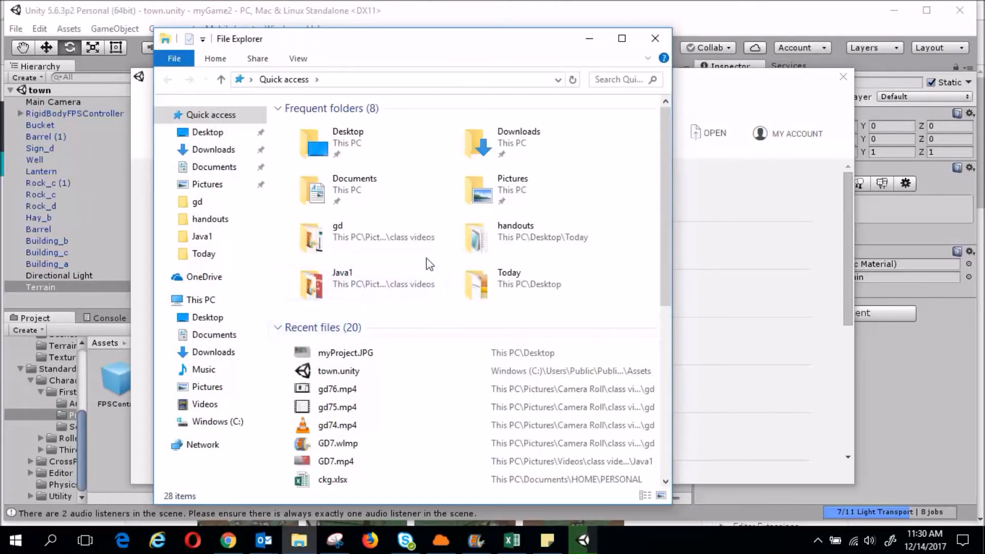
left_click_drag(389, 45, 526, 232)
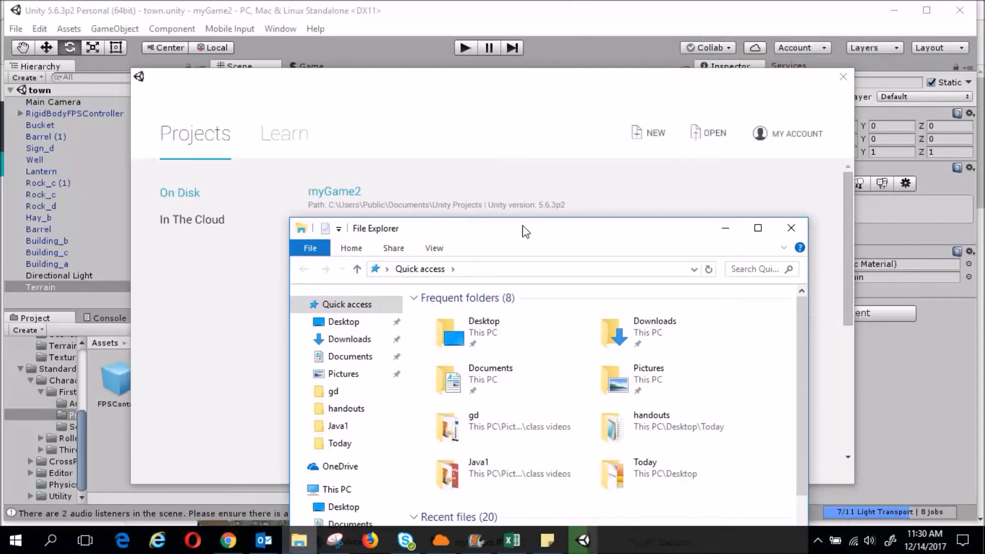
left_click_drag(526, 232, 697, 42)
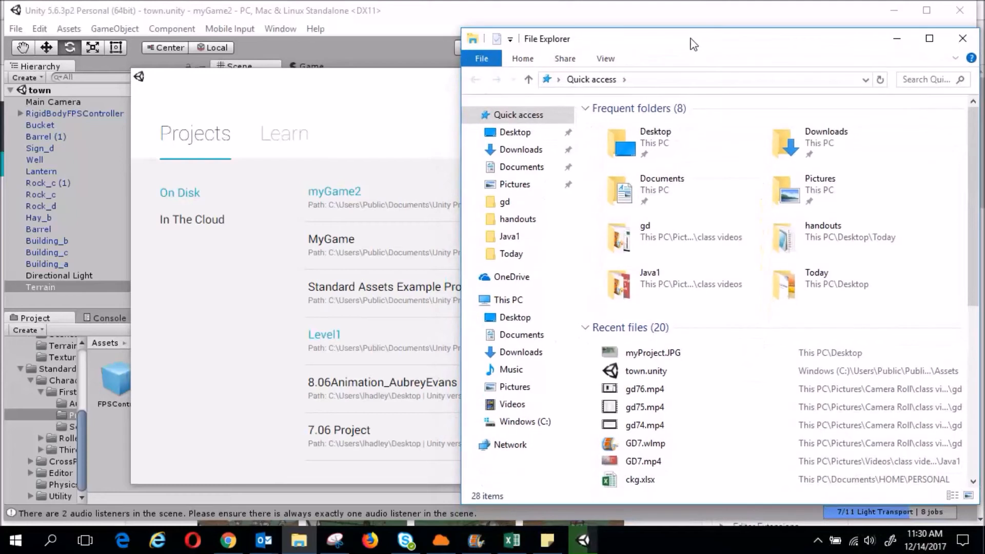
left_click(528, 427)
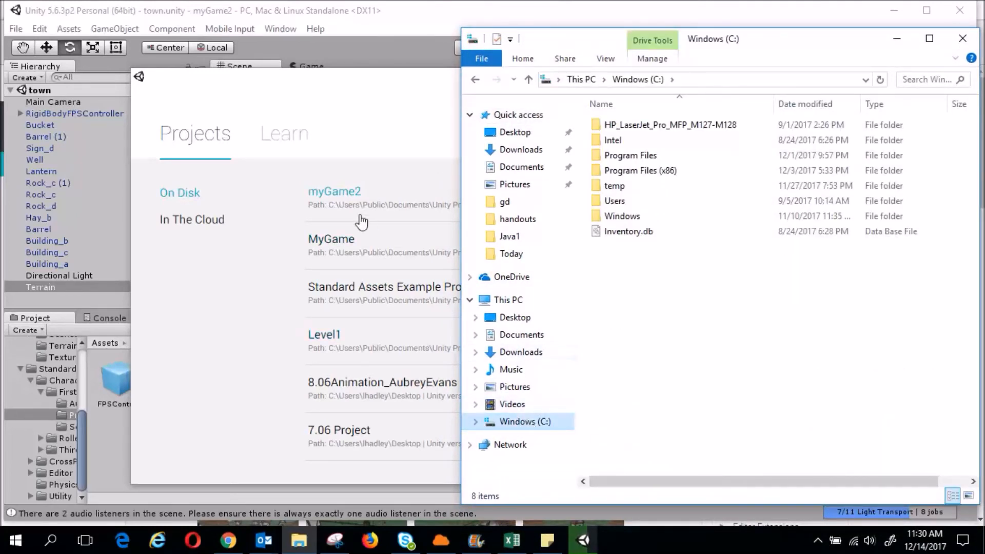
left_click(618, 202)
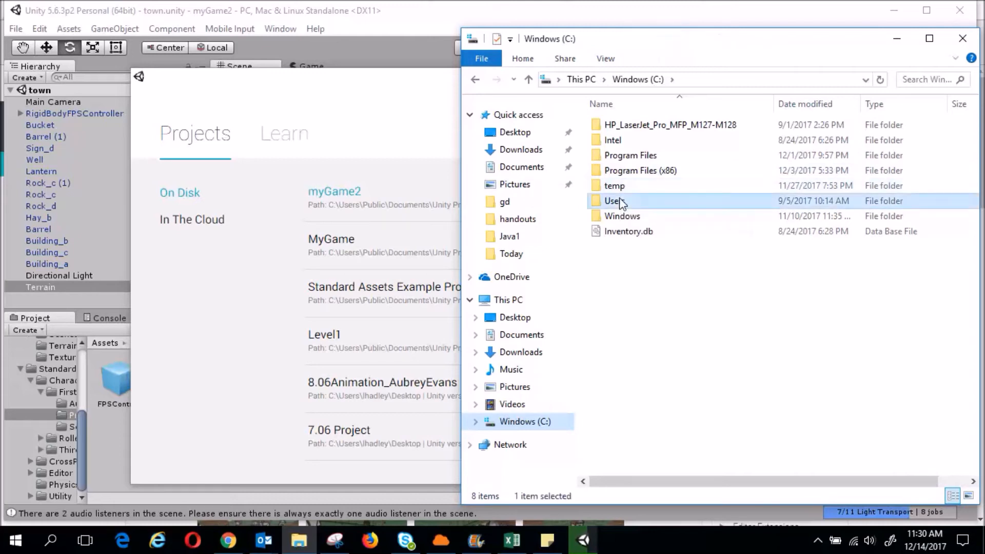
double_click(616, 203)
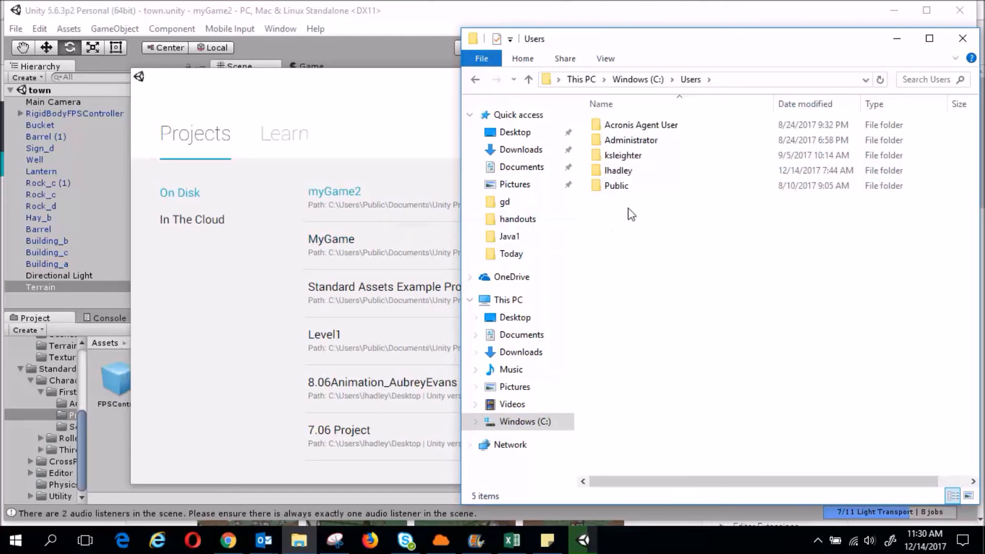
Go through Public and Public Documents into Unity Projects and select myGame2
left_click(619, 188)
double_click(618, 186)
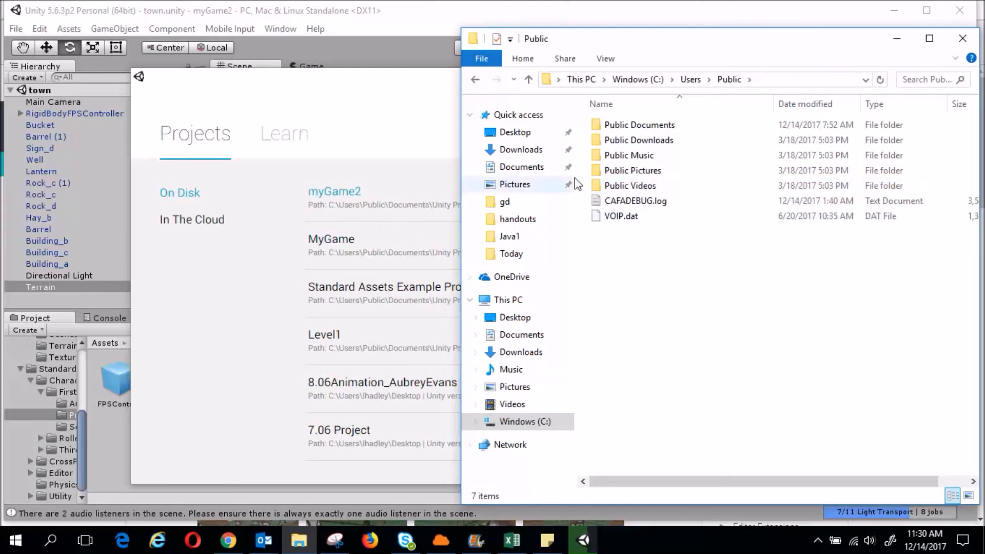
left_click(639, 130)
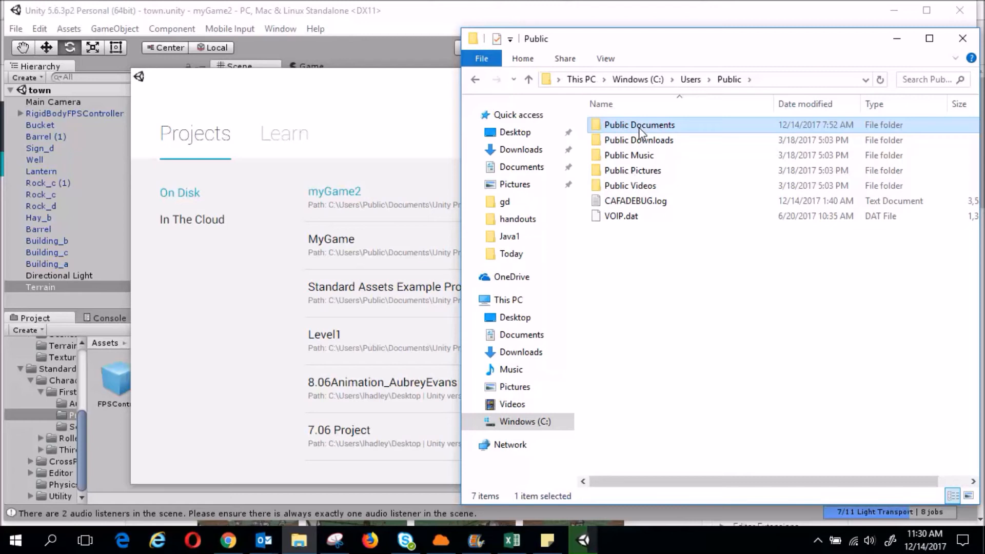
double_click(600, 126)
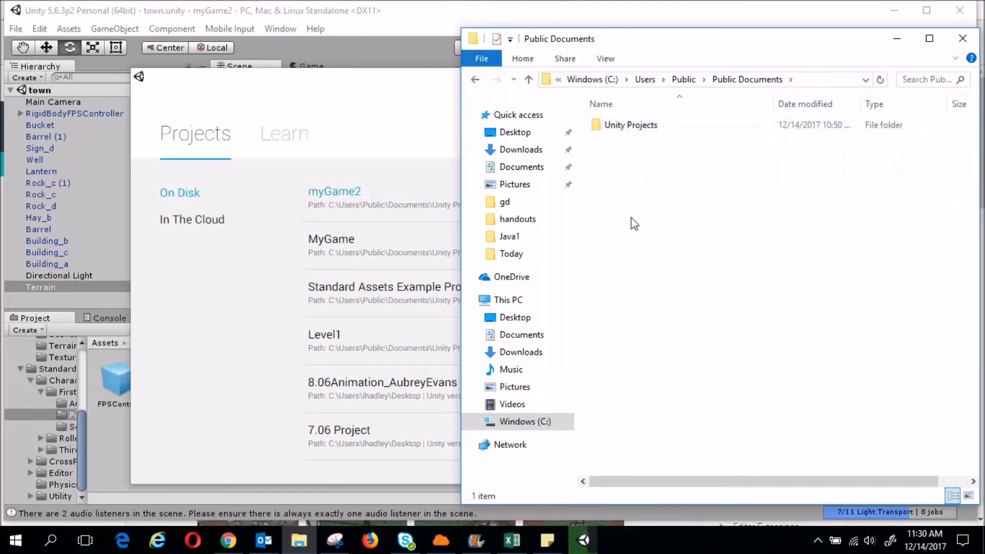
left_click(604, 128)
double_click(604, 129)
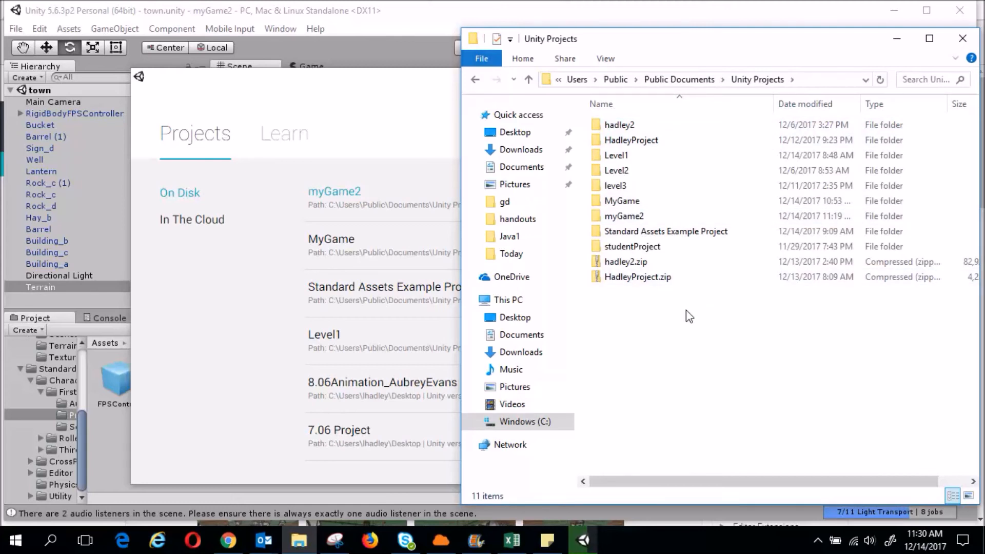
left_click(623, 215)
Compress the myGame2 folder into a zipped folder via Send to
right_click(626, 216)
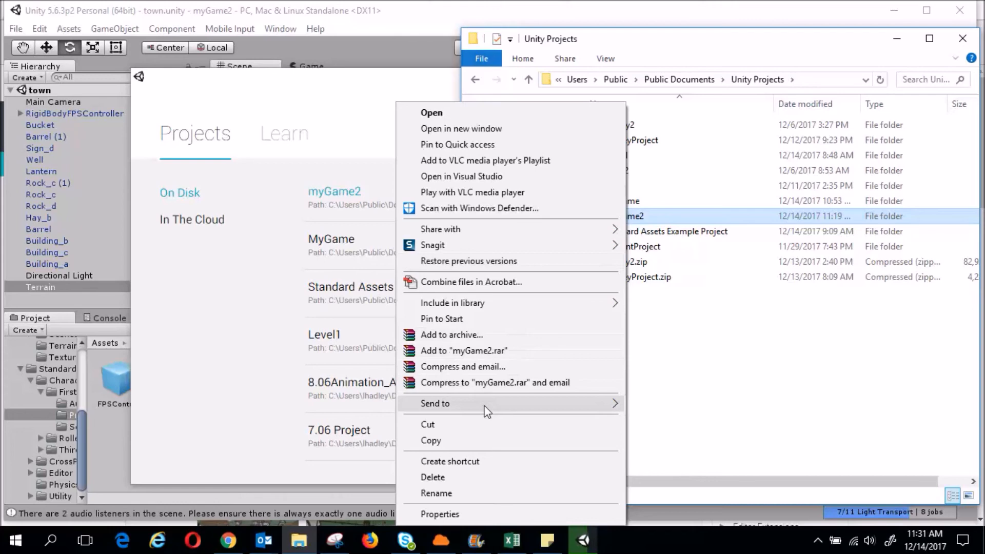
mouse_move(487, 410)
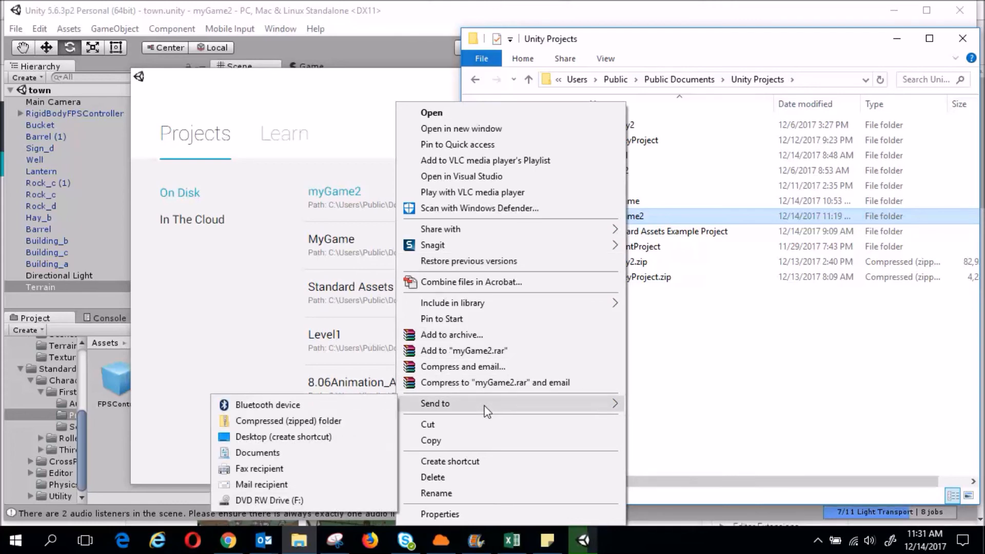
left_click(325, 422)
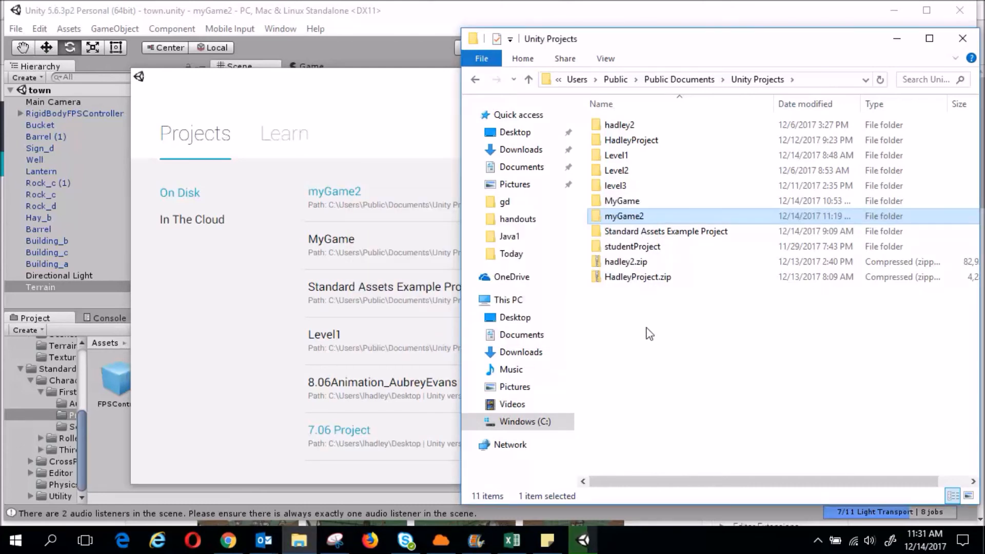
Copy the HadleyProject.zip archive and paste it onto the desktop
right_click(631, 281)
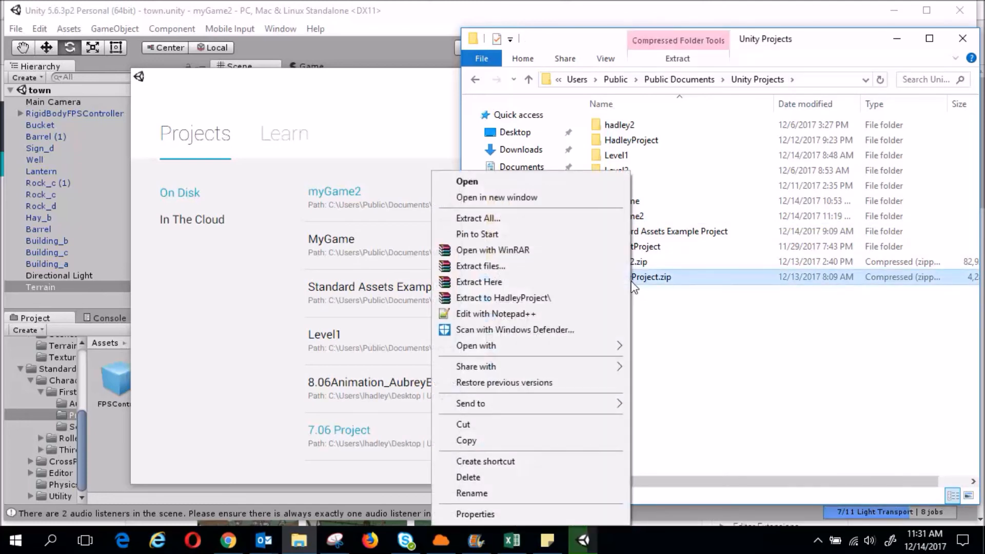
left_click(528, 437)
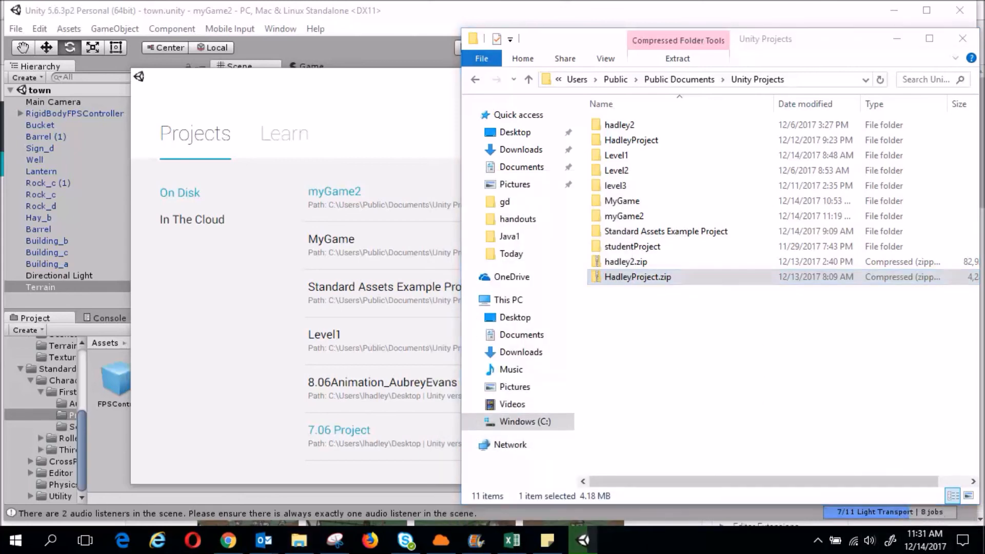
left_click(983, 542)
right_click(393, 168)
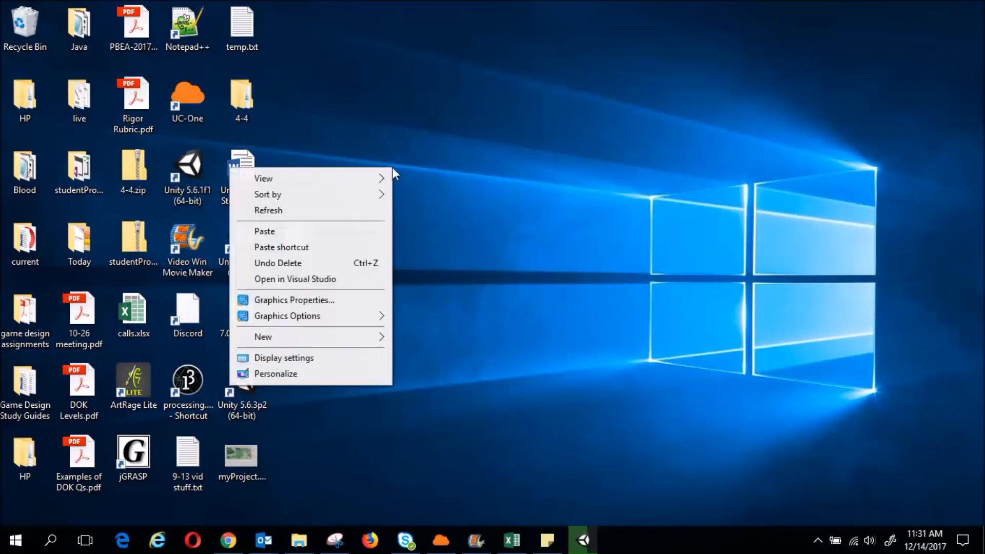
left_click(342, 232)
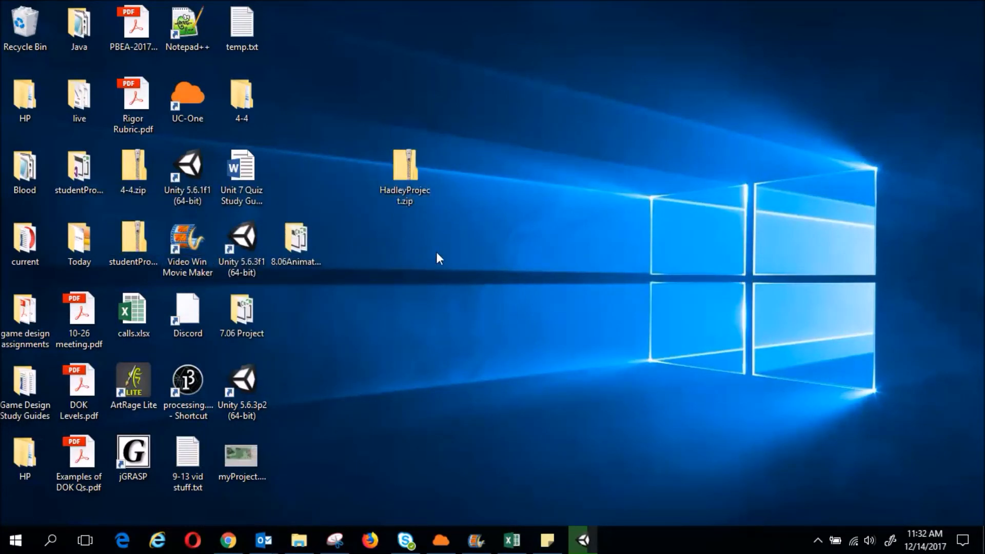